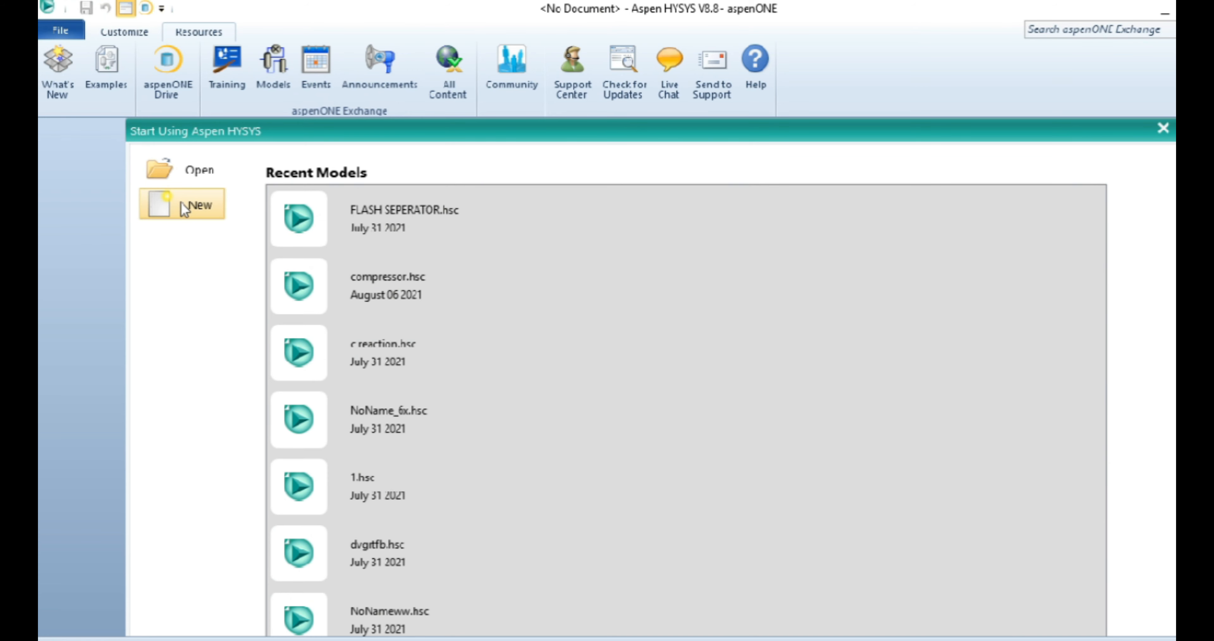
Step: Create a new simulation case and add an empty component list to it
{"action": "left_click", "coordinate": [184, 207]}
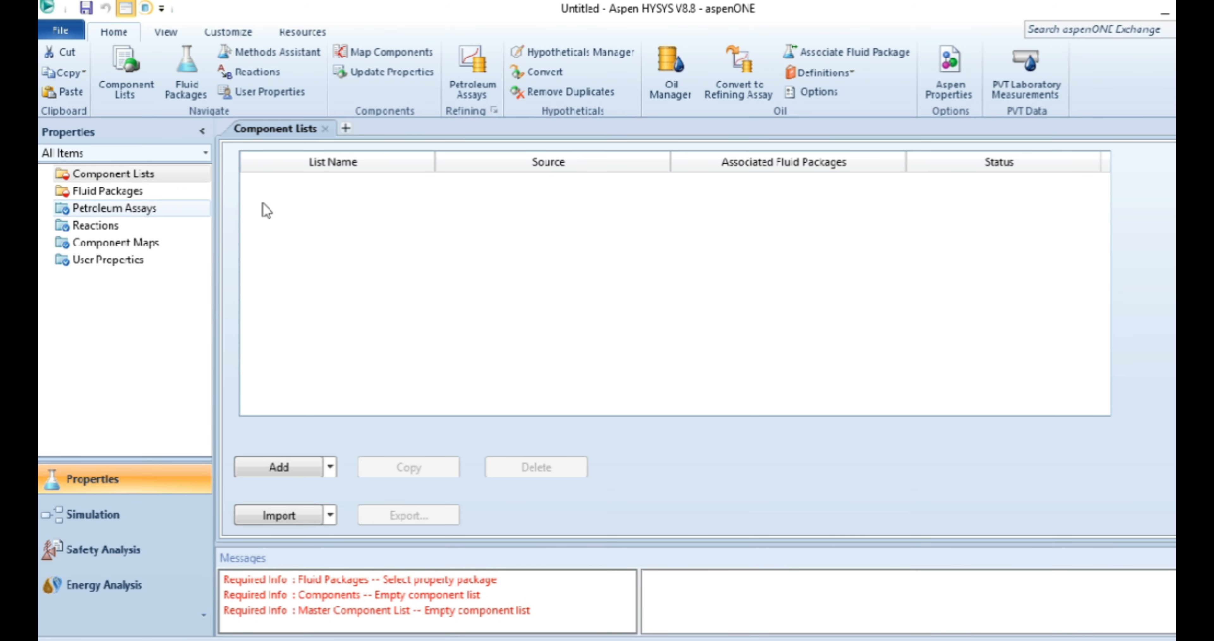
{"action": "double_click", "coordinate": [165, 178]}
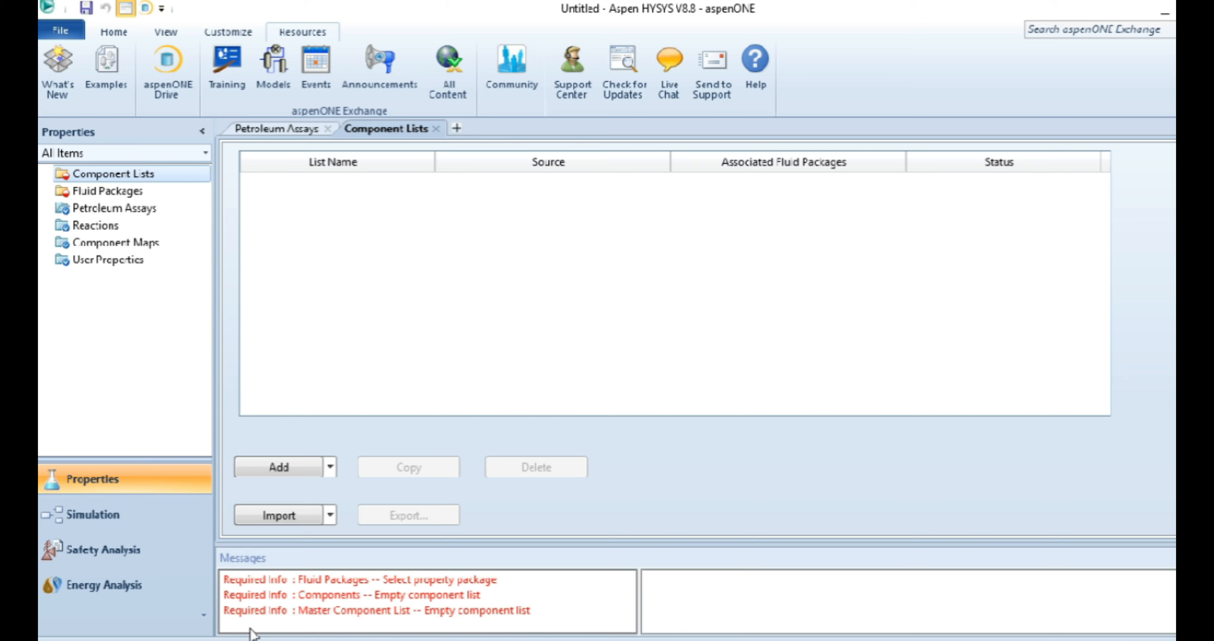
{"action": "left_click", "coordinate": [253, 639]}
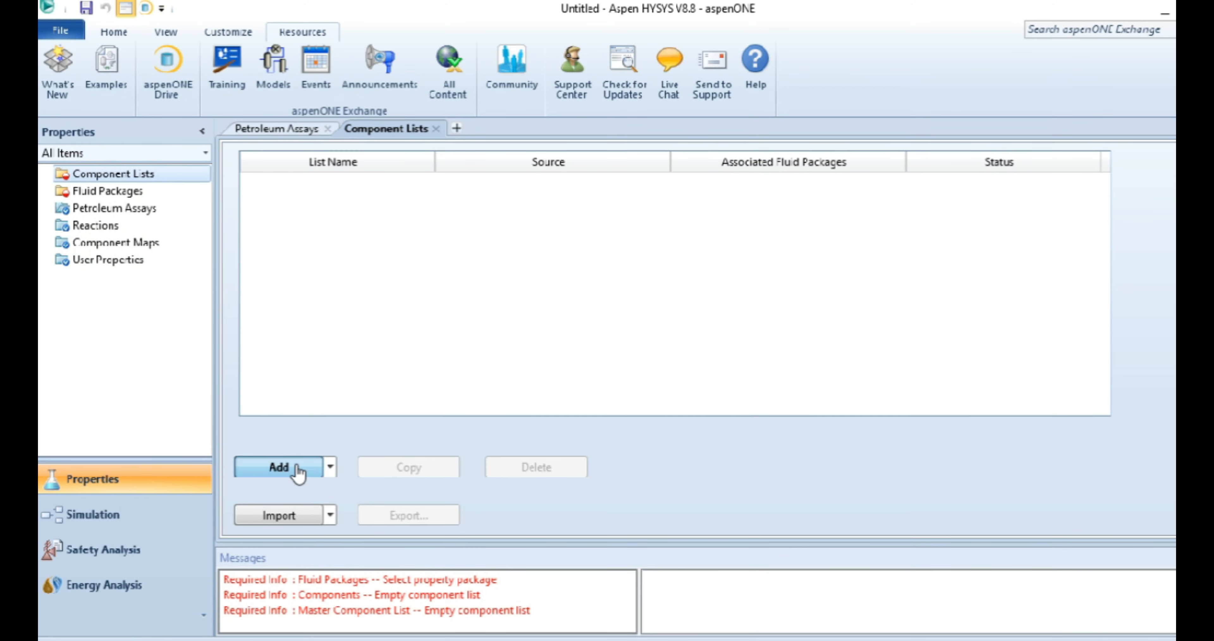
{"action": "left_click", "coordinate": [279, 466]}
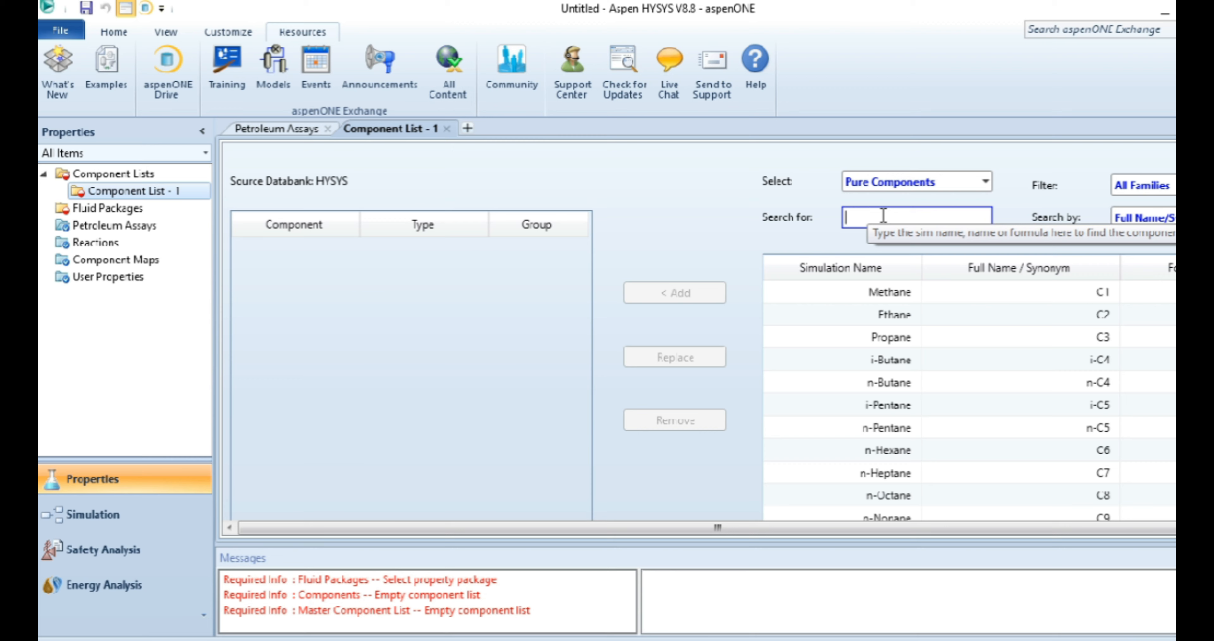
Step: Add the pure components Ethane, Propane, i-Butane and n-Butane to the component list
{"action": "left_click", "coordinate": [896, 323]}
{"action": "left_click", "coordinate": [708, 298]}
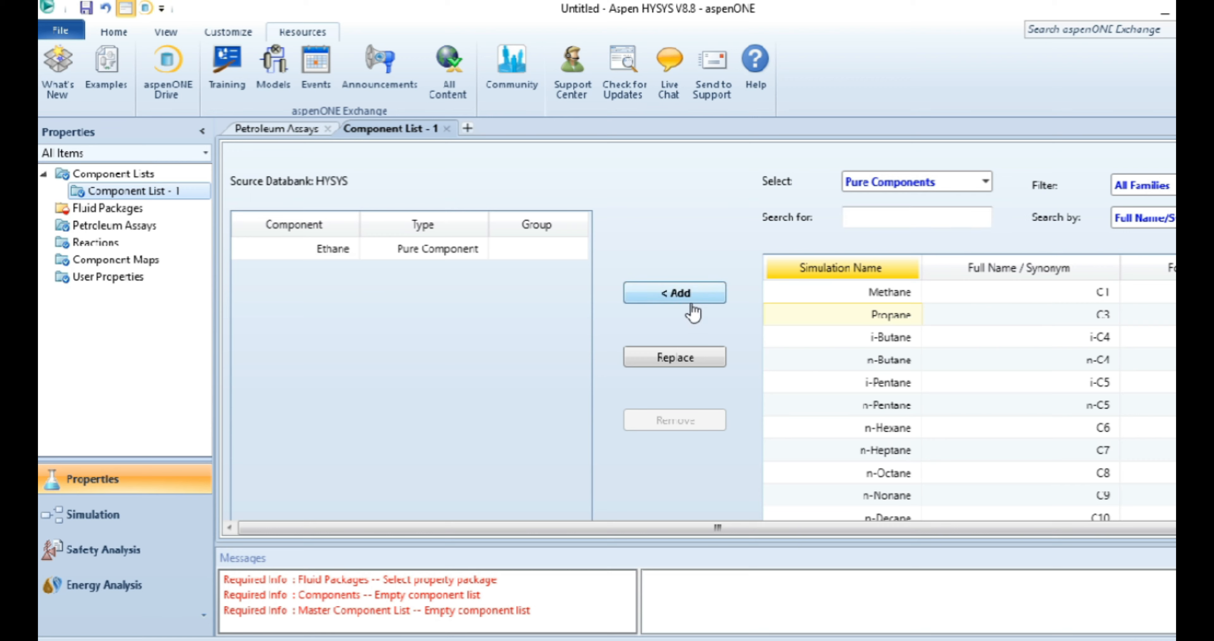
{"action": "left_click", "coordinate": [681, 297]}
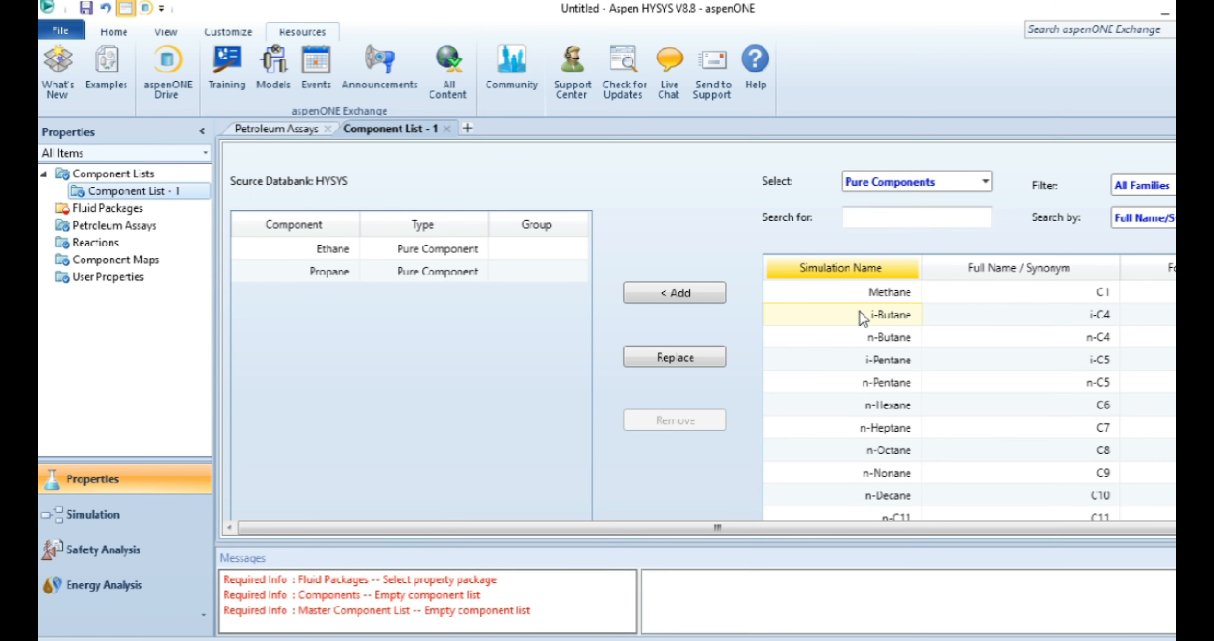
{"action": "left_click", "coordinate": [674, 297]}
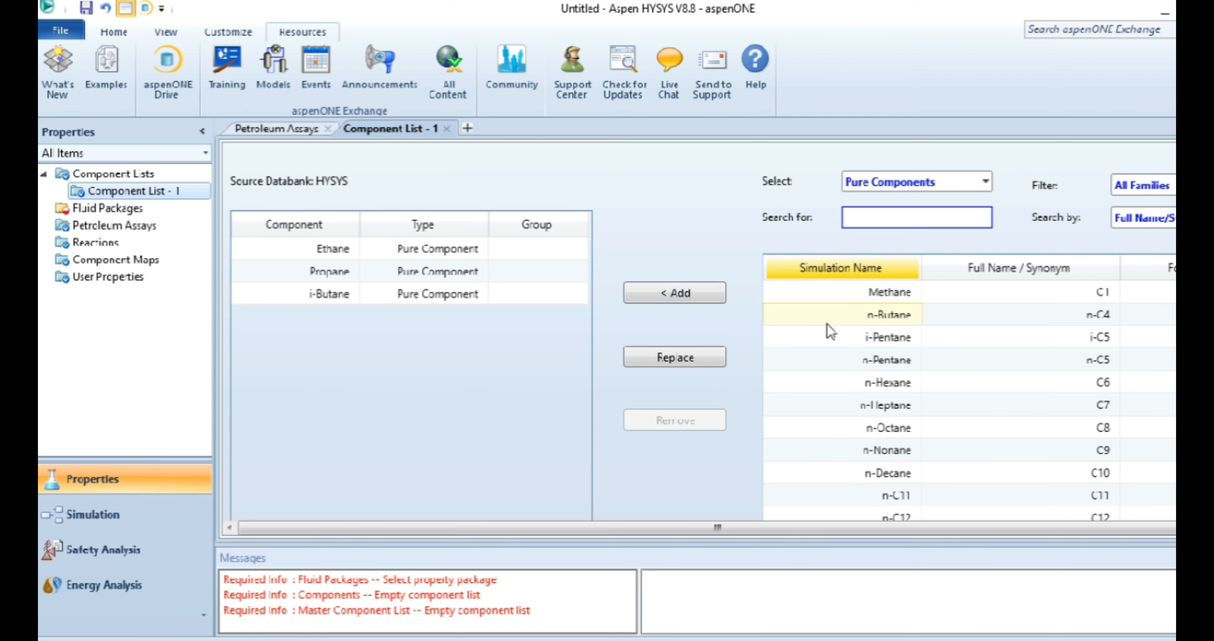
{"action": "left_click", "coordinate": [855, 316]}
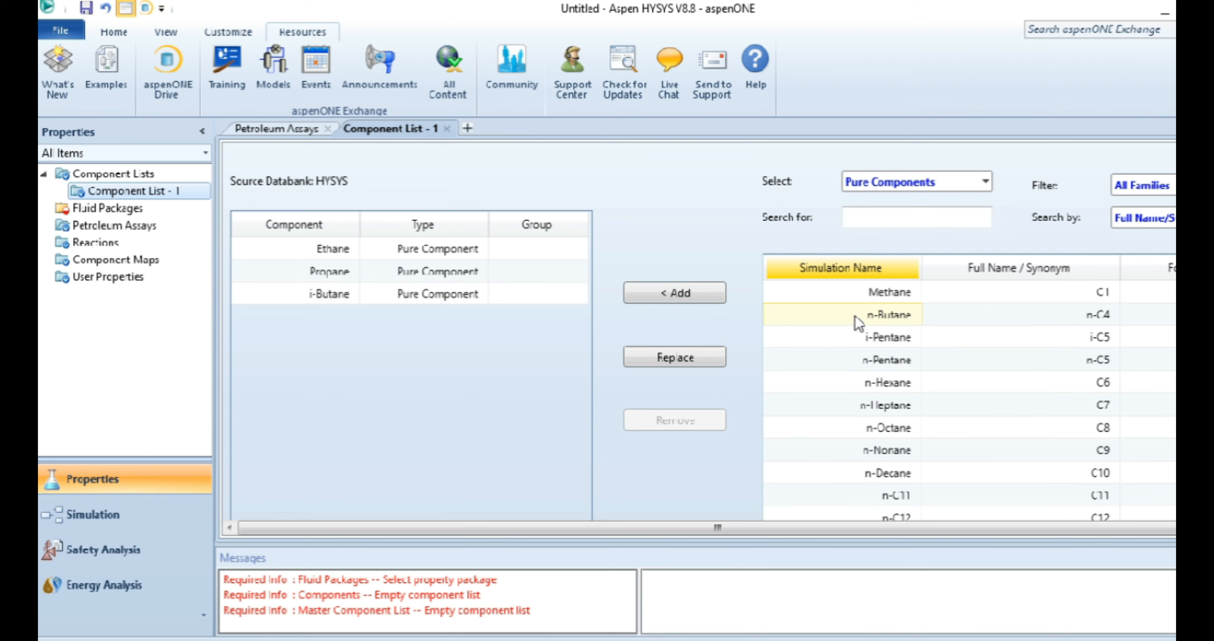
{"action": "left_click", "coordinate": [703, 302]}
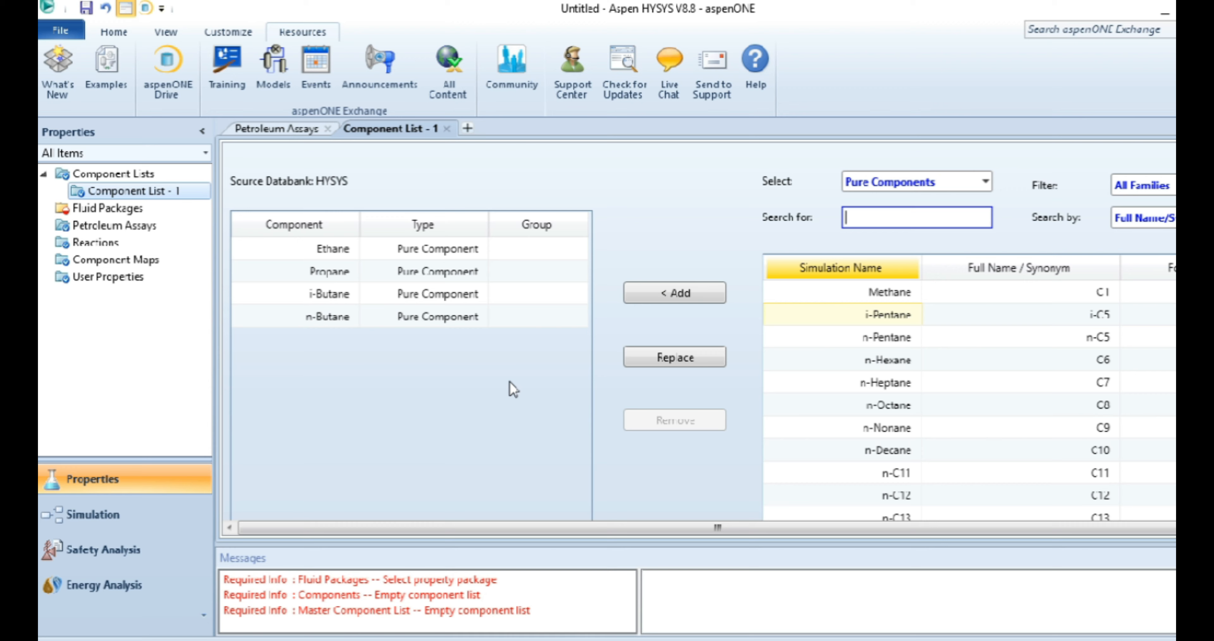
Step: Add a fluid package for the component list and select Peng-Robinson as its property package
{"action": "left_click", "coordinate": [96, 212]}
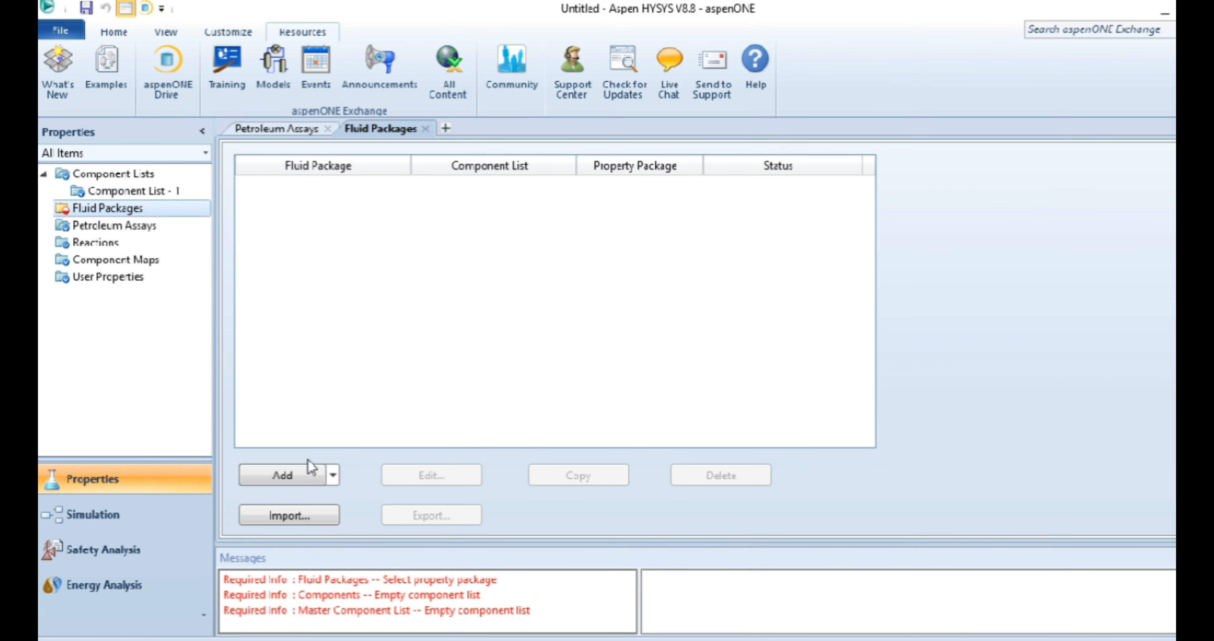
{"action": "left_click", "coordinate": [308, 476]}
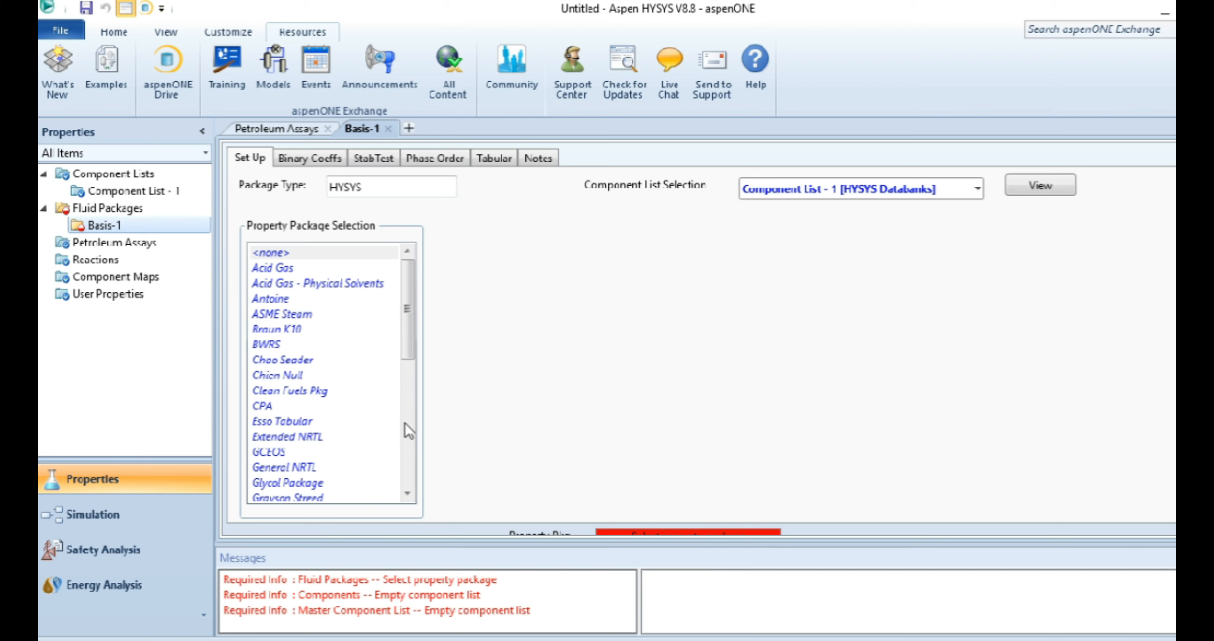
{"action": "scroll", "coordinate": [410, 430], "scroll_direction": "down", "scroll_amount": 5}
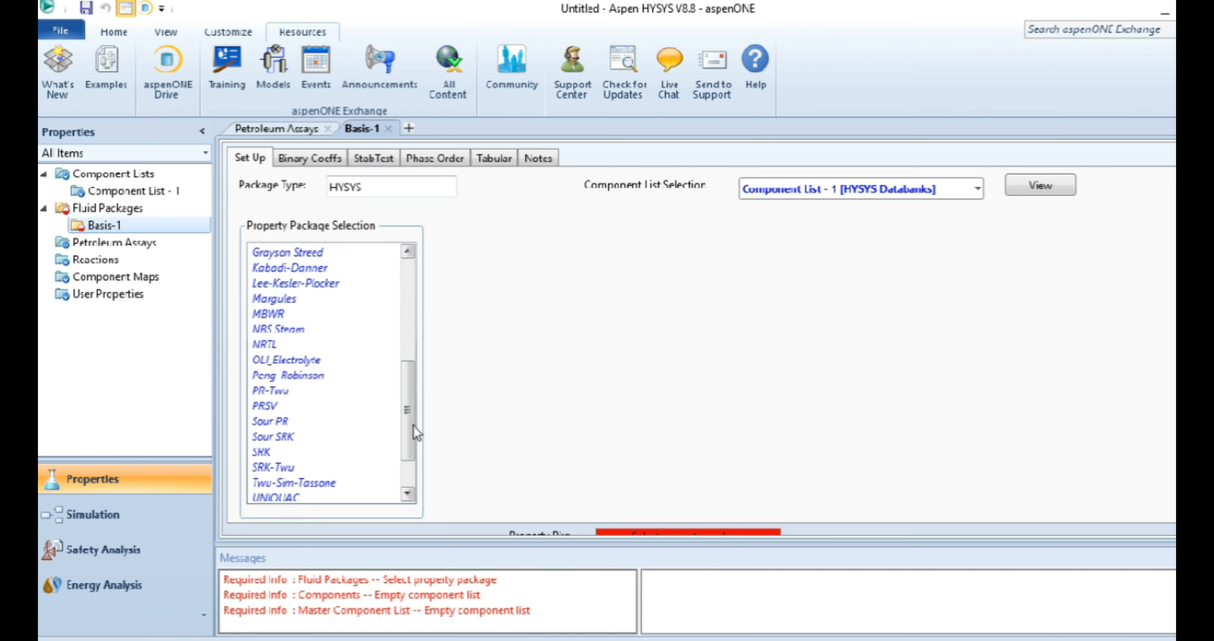
{"action": "left_click", "coordinate": [300, 377]}
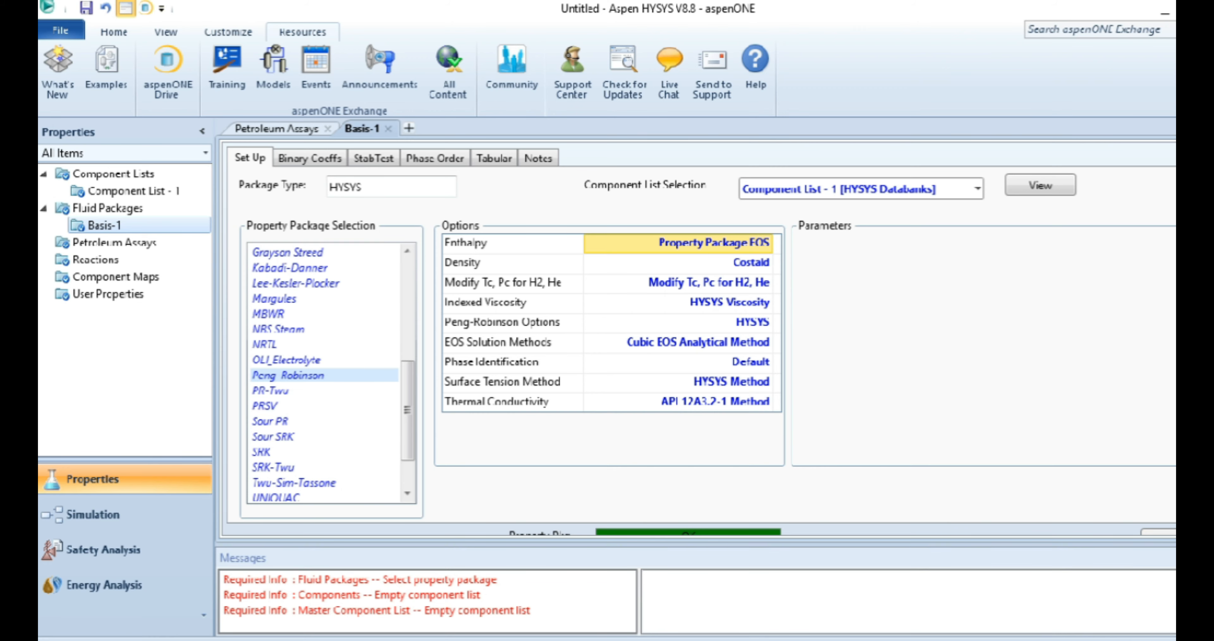
{"action": "scroll", "coordinate": [701, 339], "scroll_direction": "down", "scroll_amount": 1}
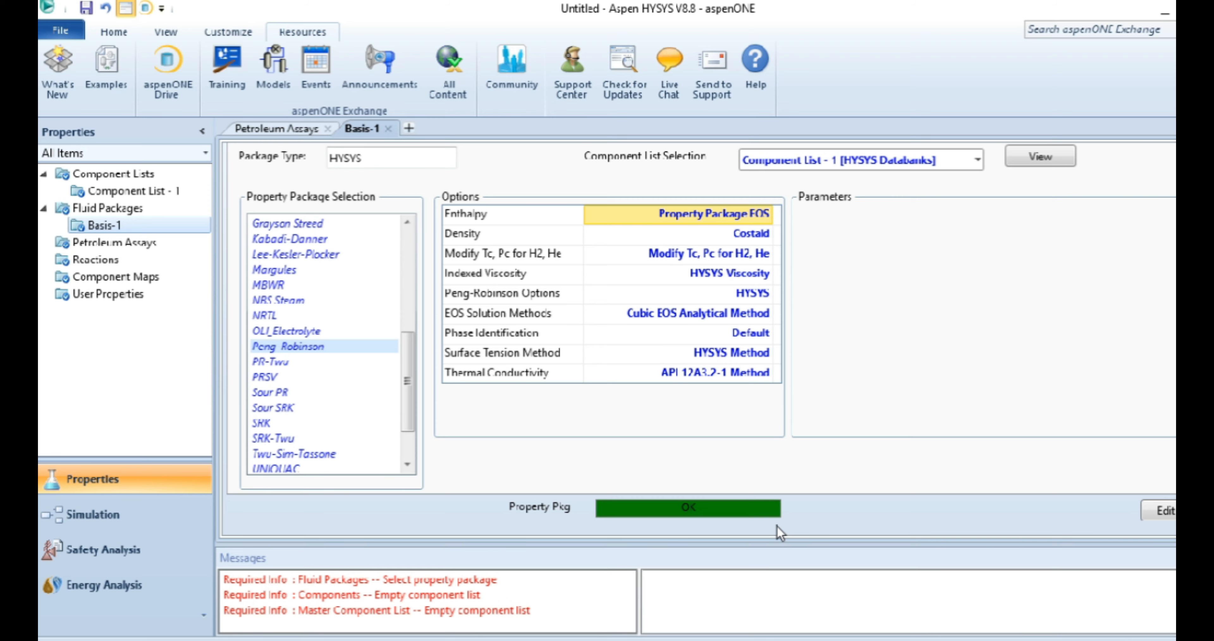
Step: Enter the simulation environment and place four material streams one below another on the flowsheet
{"action": "left_click", "coordinate": [127, 516]}
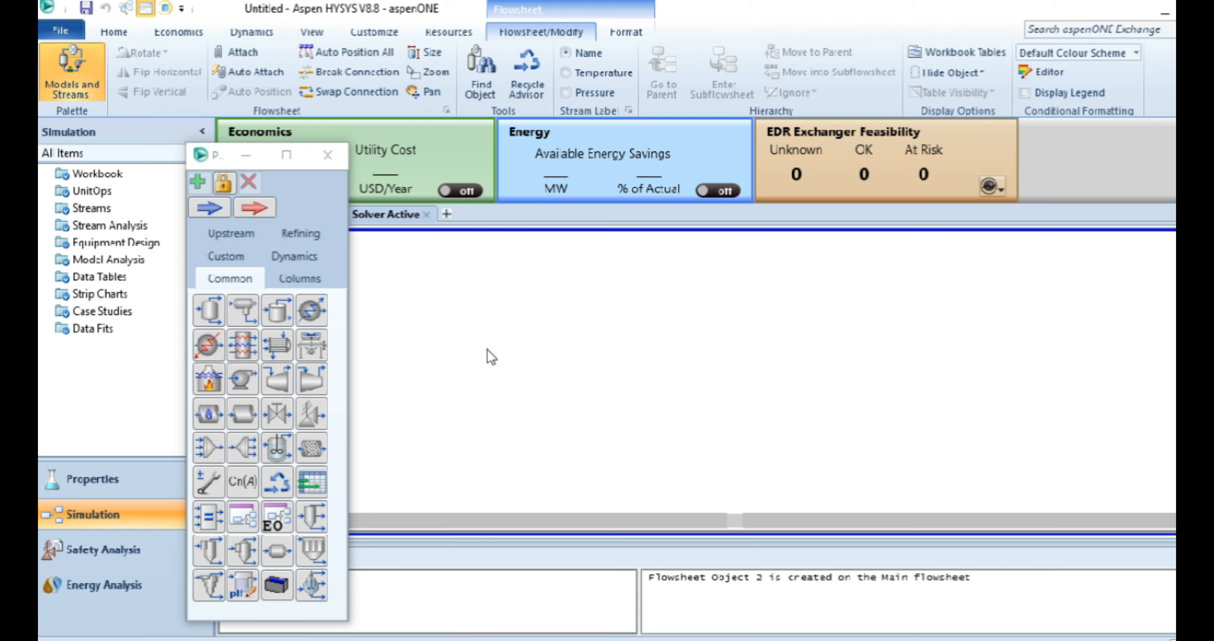
{"action": "left_click", "coordinate": [226, 213]}
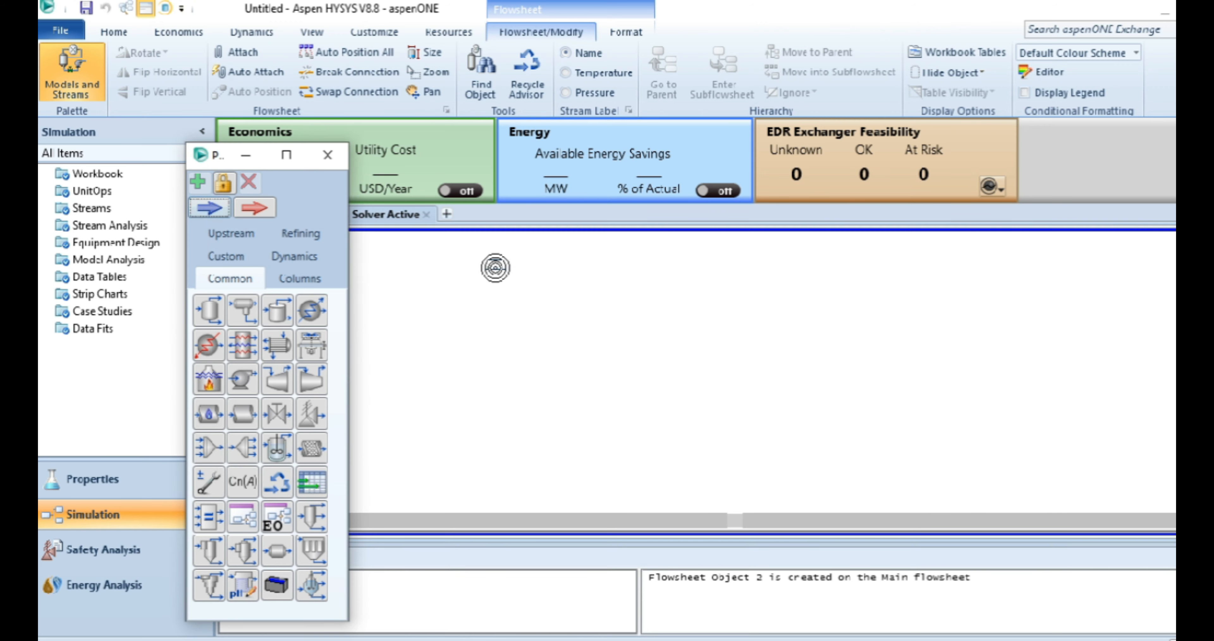
{"action": "left_click", "coordinate": [450, 266]}
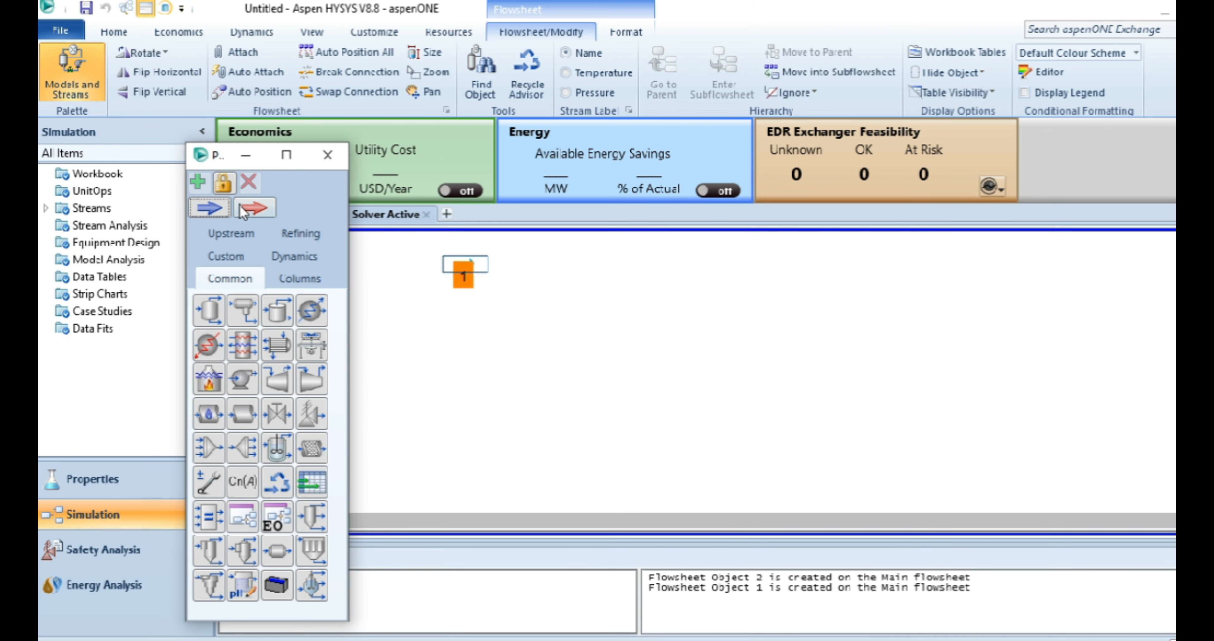
{"action": "left_click", "coordinate": [220, 208]}
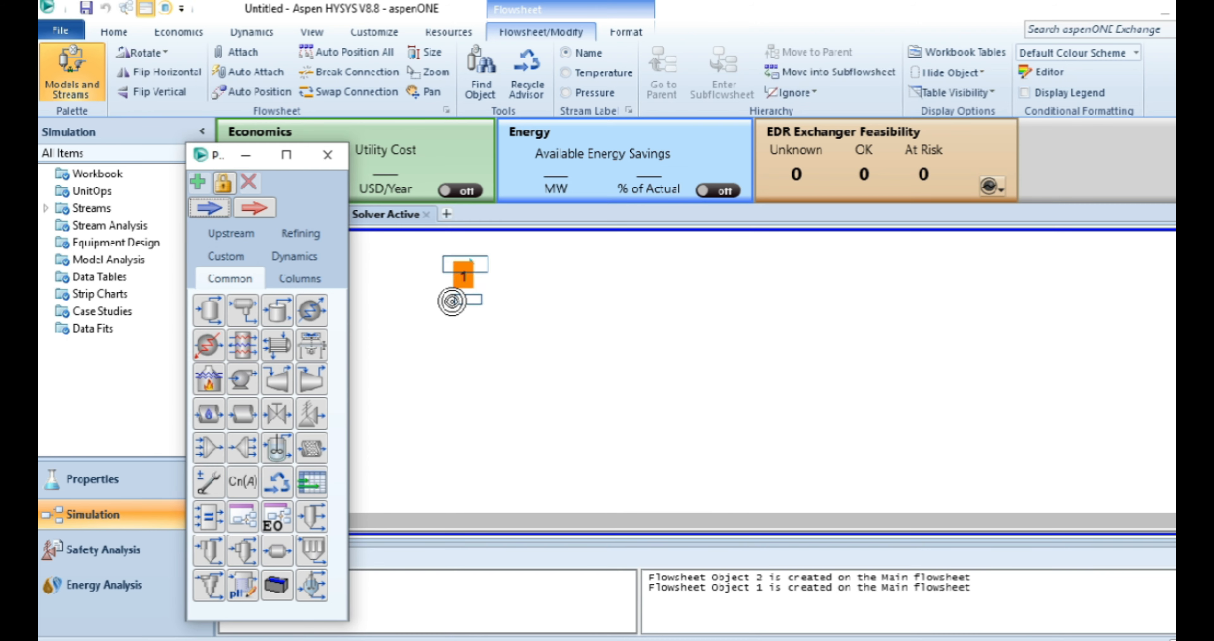
{"action": "left_click", "coordinate": [456, 305]}
{"action": "left_click", "coordinate": [212, 213]}
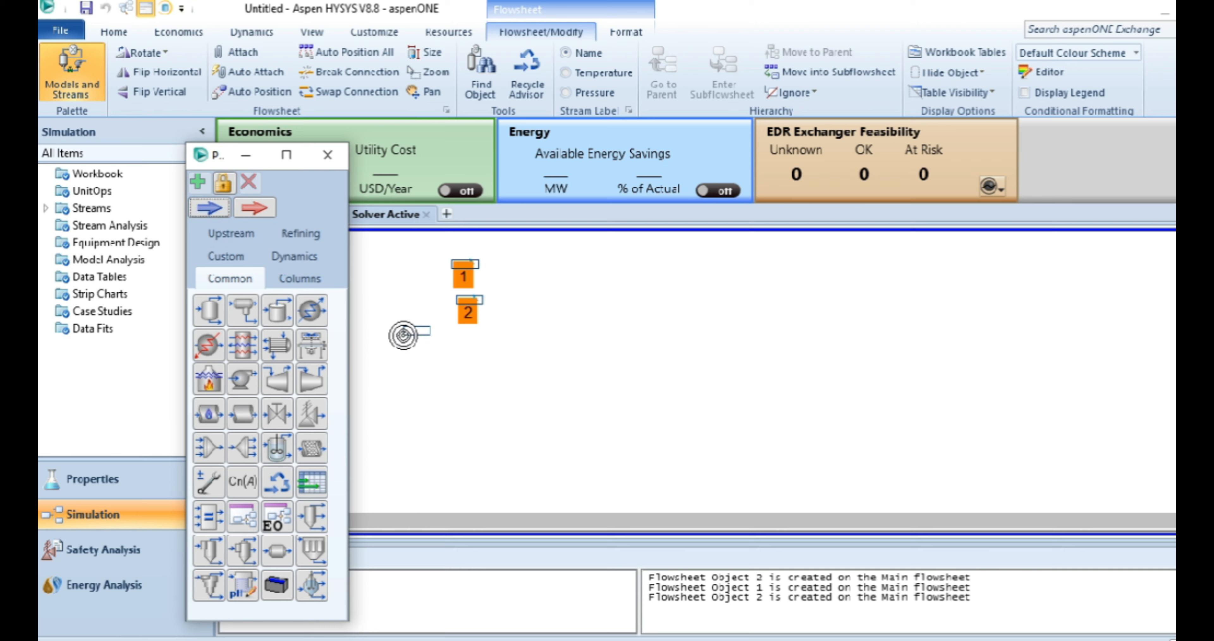
{"action": "left_click", "coordinate": [448, 353]}
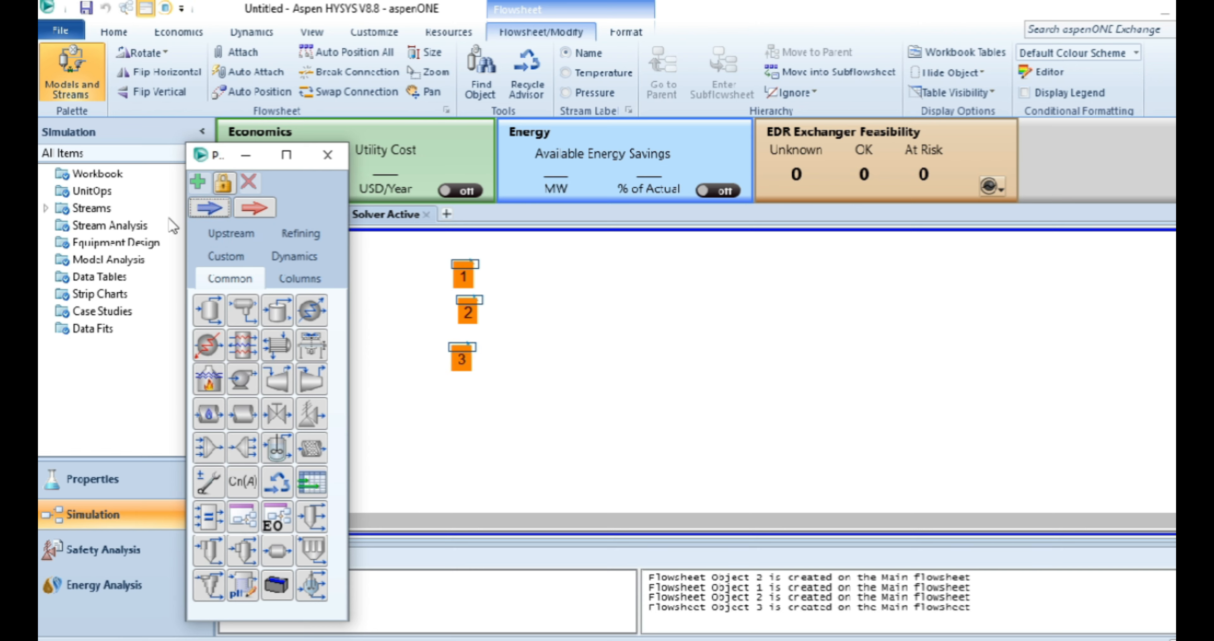
{"action": "left_click", "coordinate": [210, 210]}
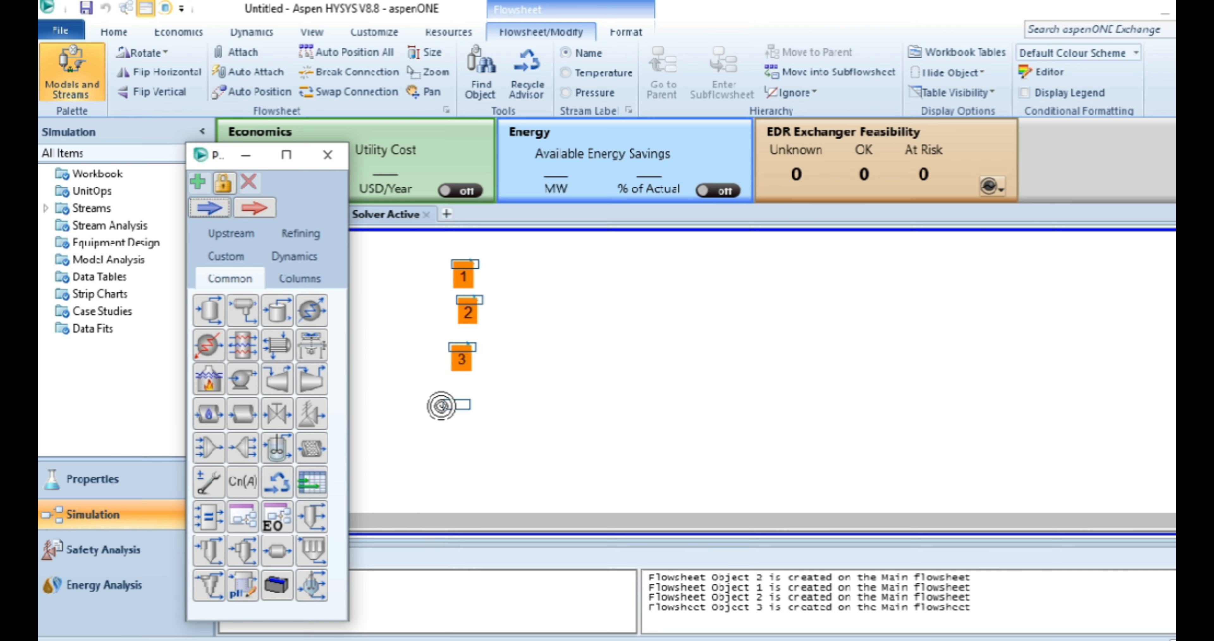
{"action": "left_click", "coordinate": [450, 411]}
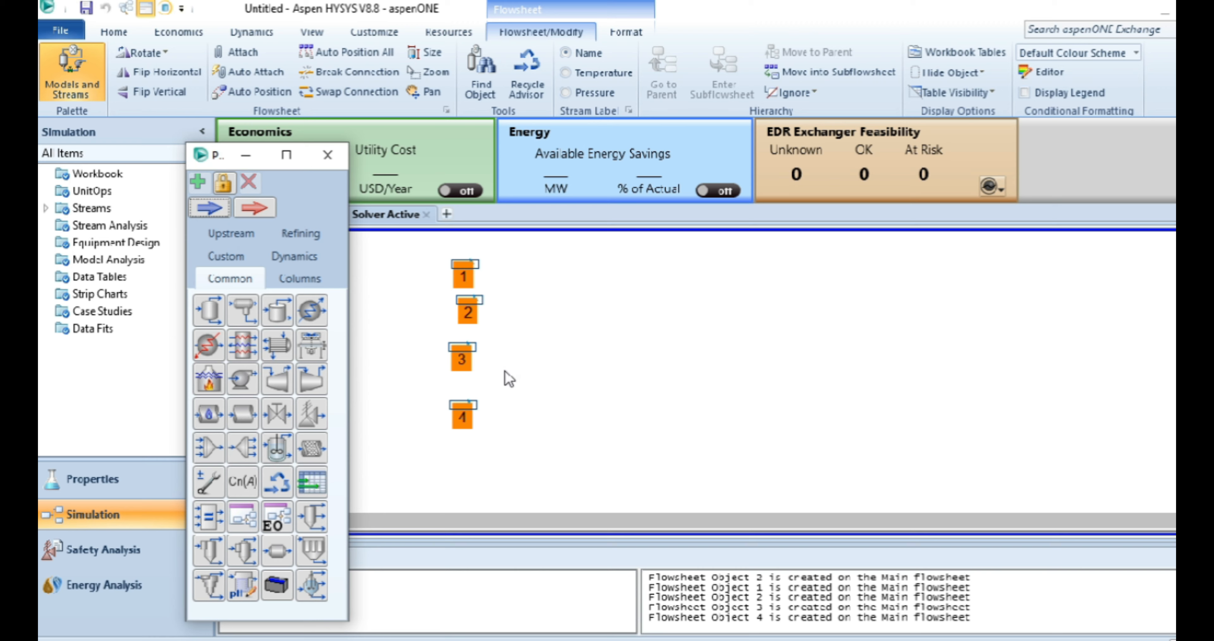
Step: Rename material stream 1 as ethane and close its property window
{"action": "double_click", "coordinate": [462, 268]}
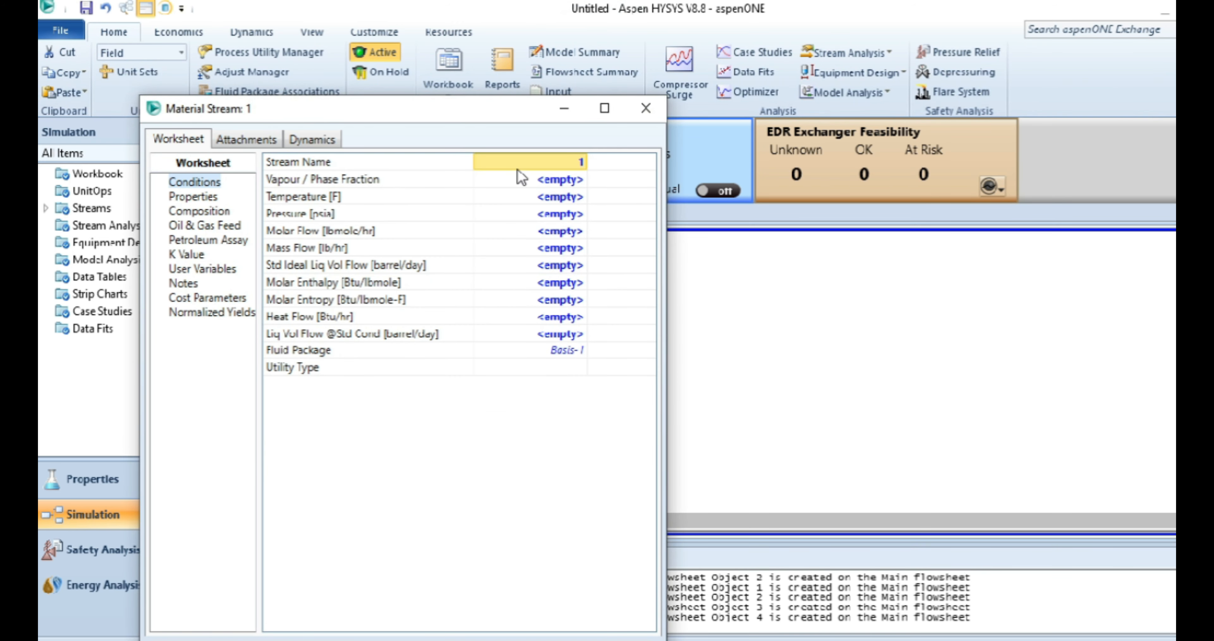
{"action": "key", "text": "BackSpace"}
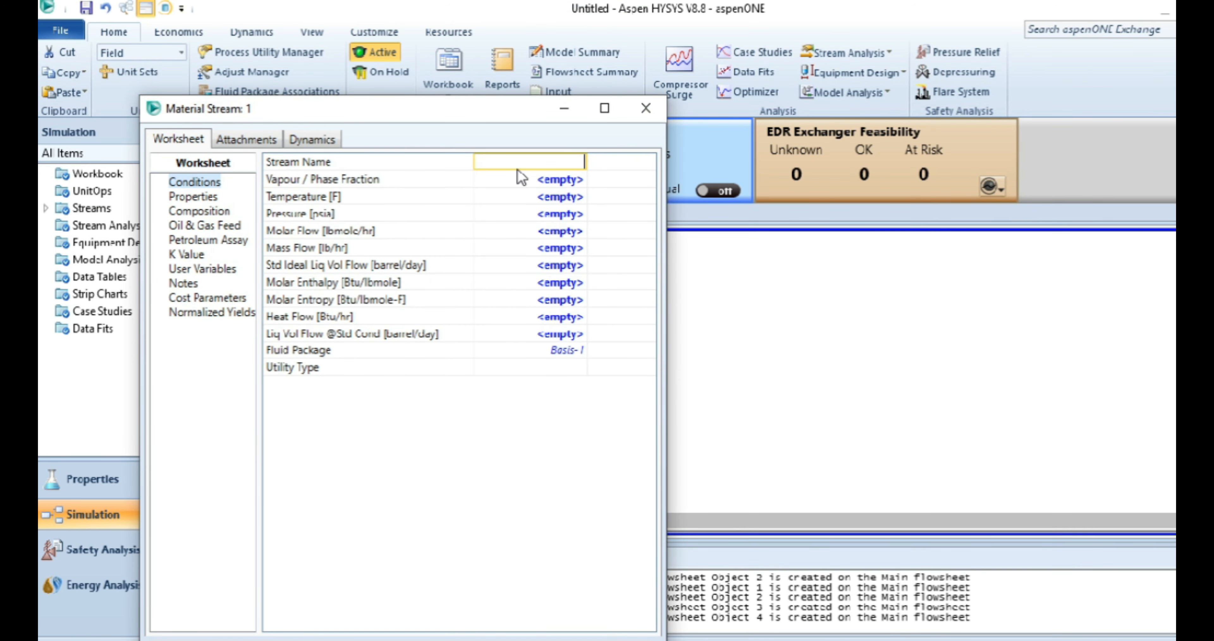
{"action": "type", "text": "ethane"}
{"action": "key", "text": "Return"}
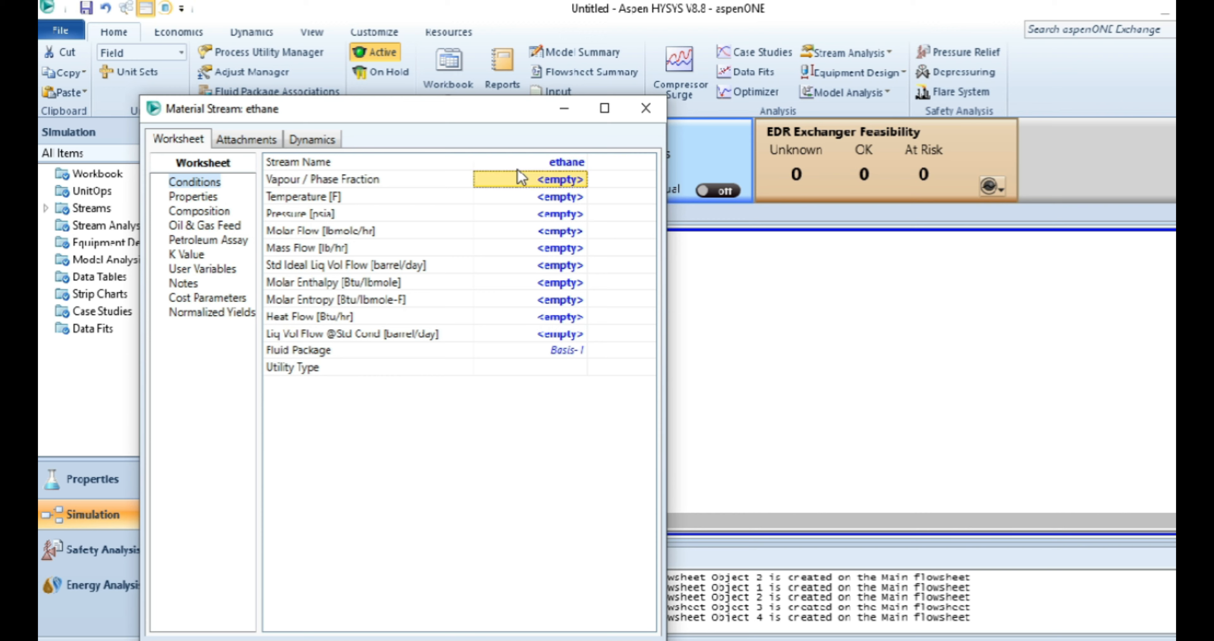
{"action": "left_click", "coordinate": [645, 111]}
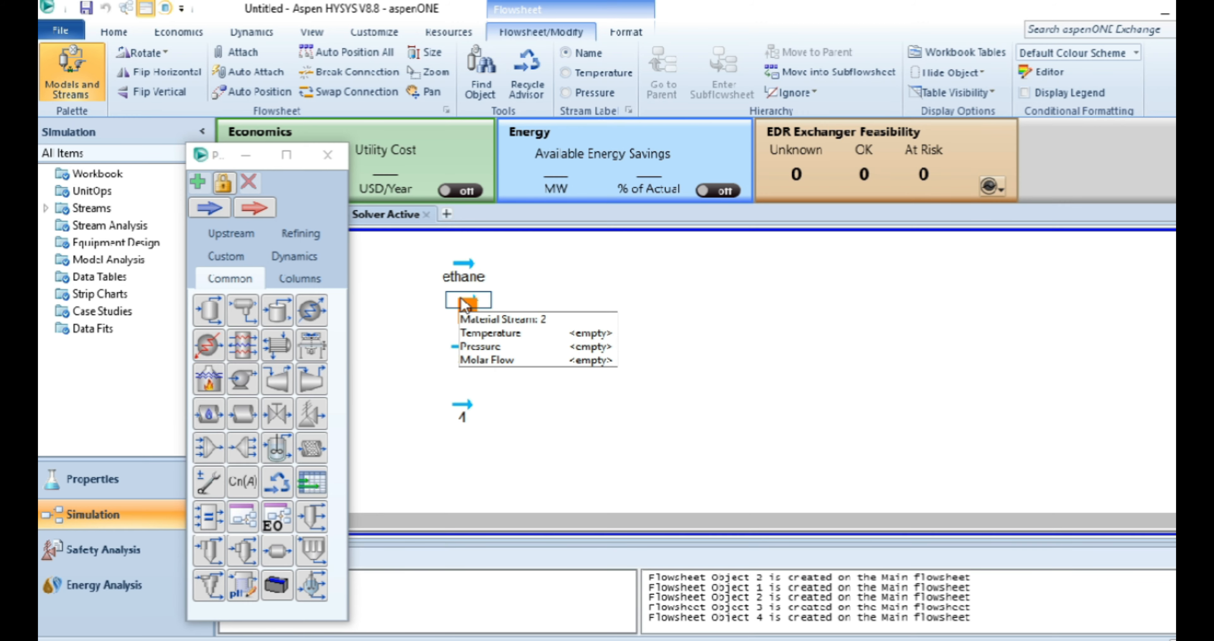
Step: Rename material stream 2 as propane and close its property window
{"action": "right_click", "coordinate": [464, 303]}
{"action": "left_click", "coordinate": [584, 353]}
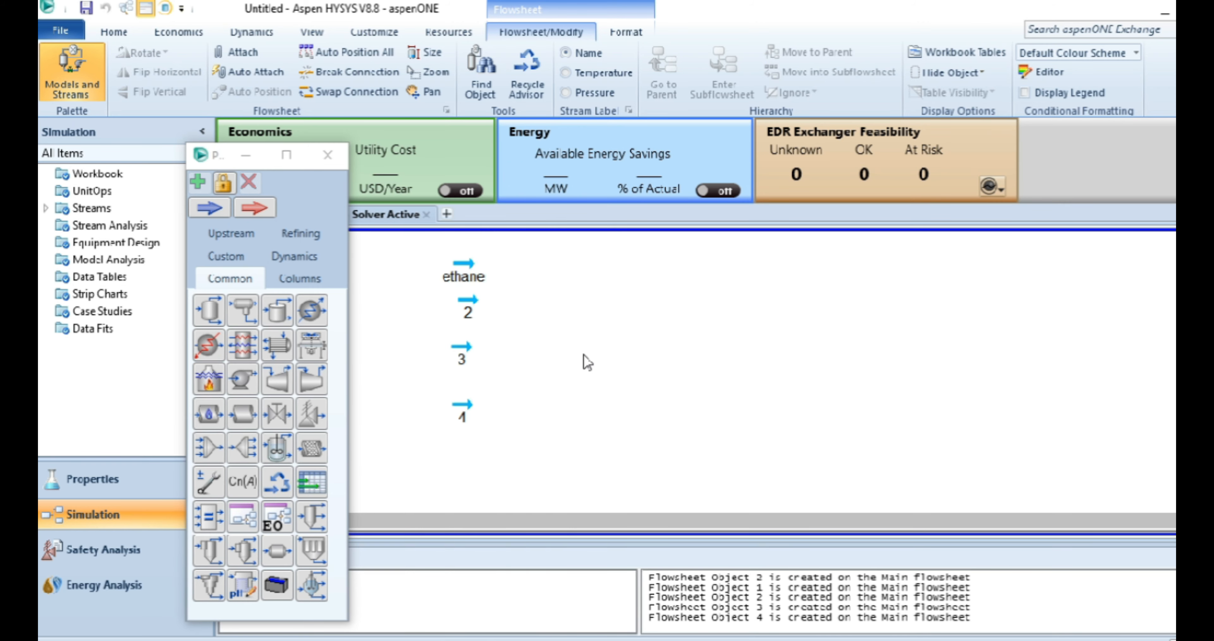
{"action": "double_click", "coordinate": [473, 304]}
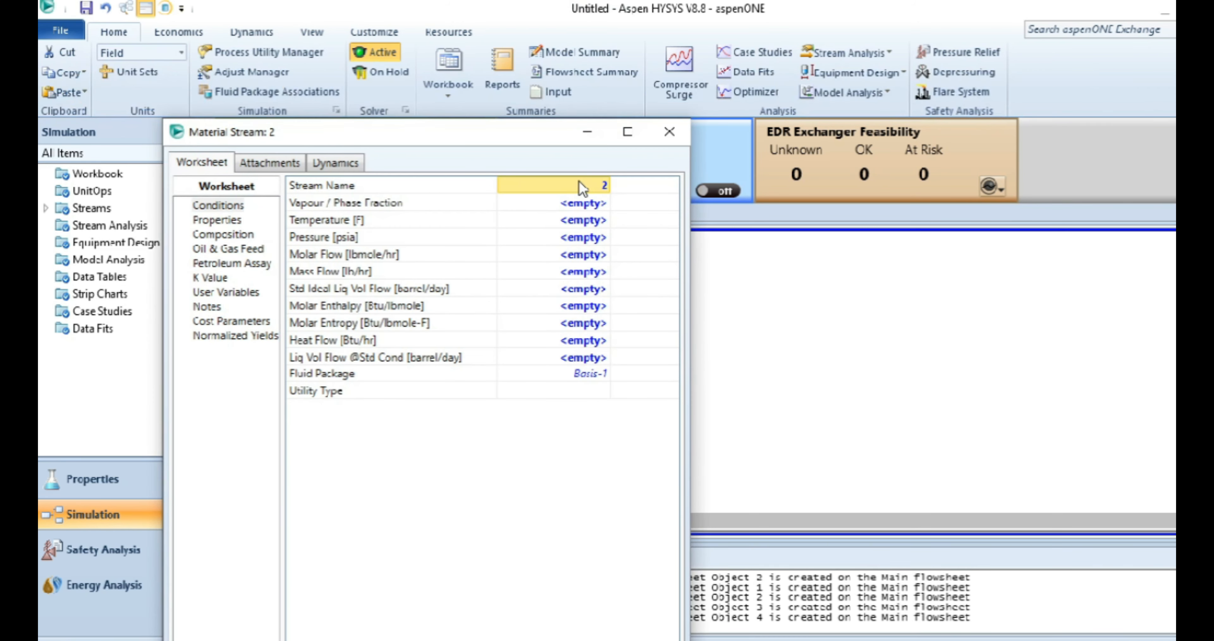
{"action": "left_click", "coordinate": [579, 182]}
{"action": "key", "text": "BackSpace"}
{"action": "type", "text": "propane"}
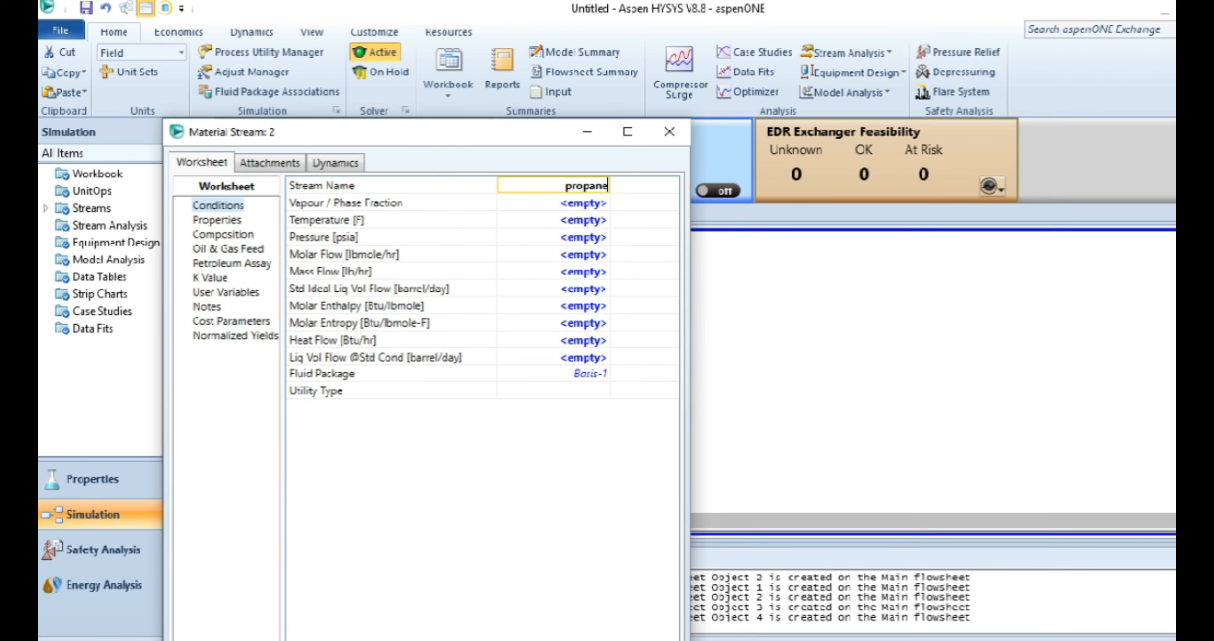
{"action": "key", "text": "Return"}
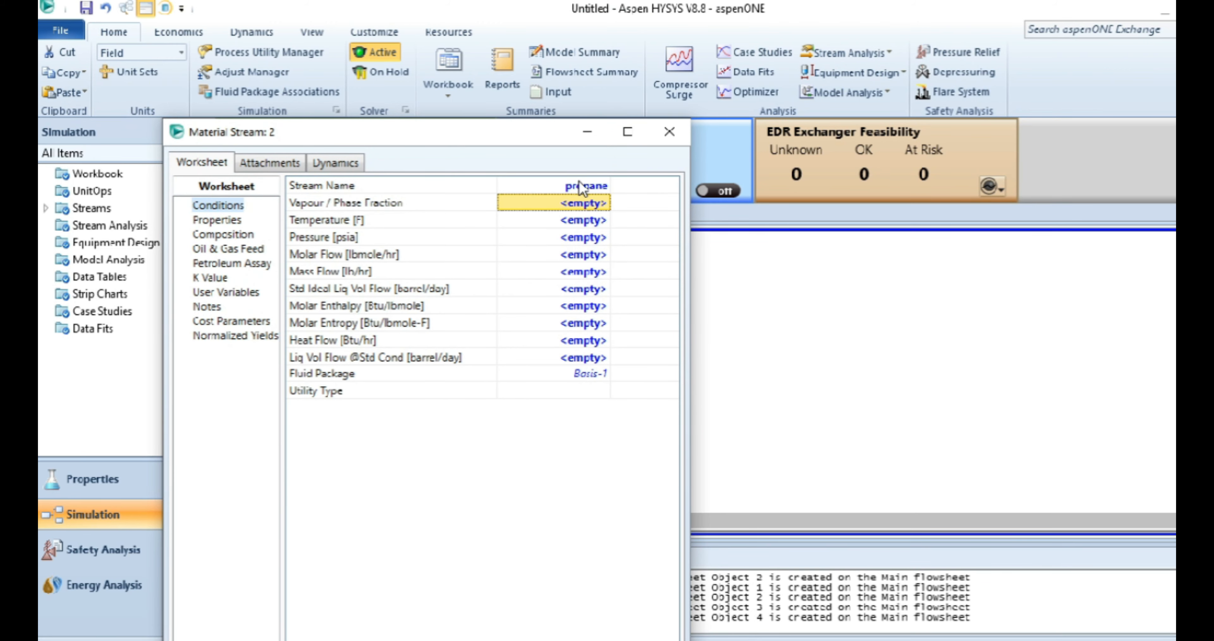
{"action": "left_click", "coordinate": [669, 132]}
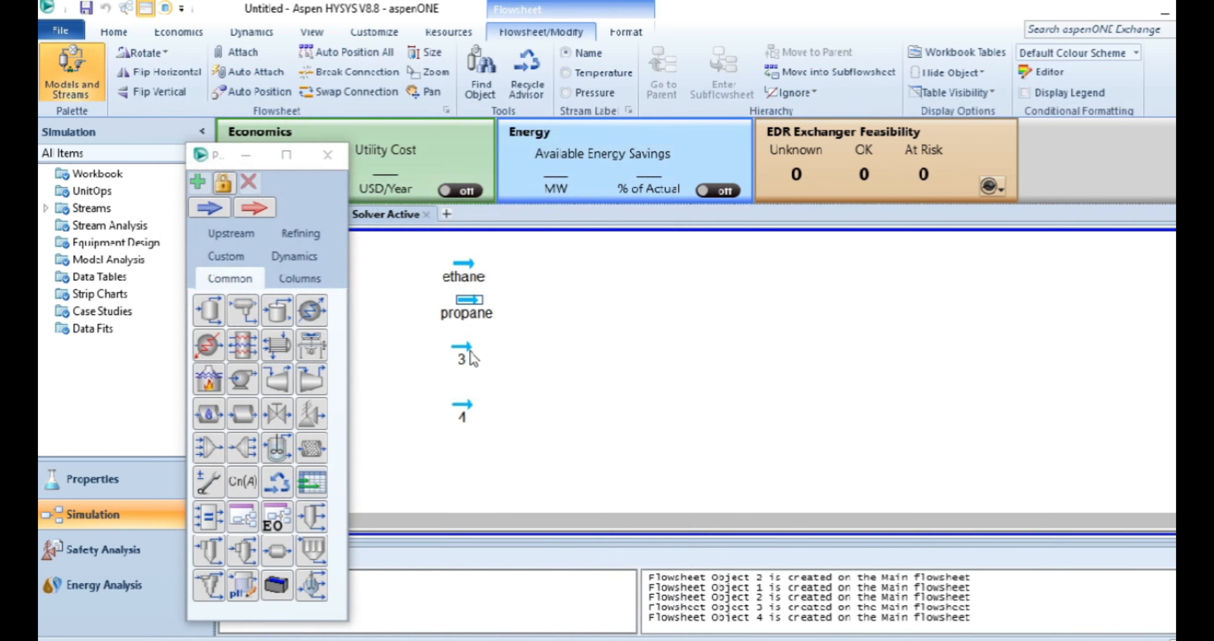
Step: Rename material stream 3 as i-butane and close its property window
{"action": "double_click", "coordinate": [461, 351]}
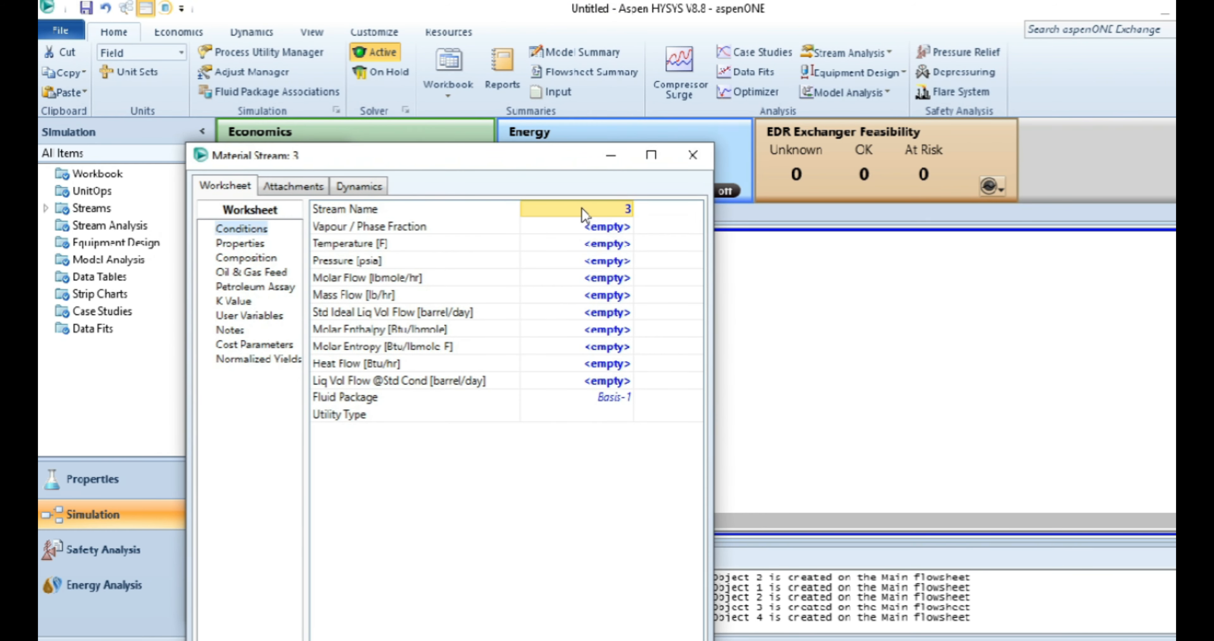
{"action": "key", "text": "BackSpace"}
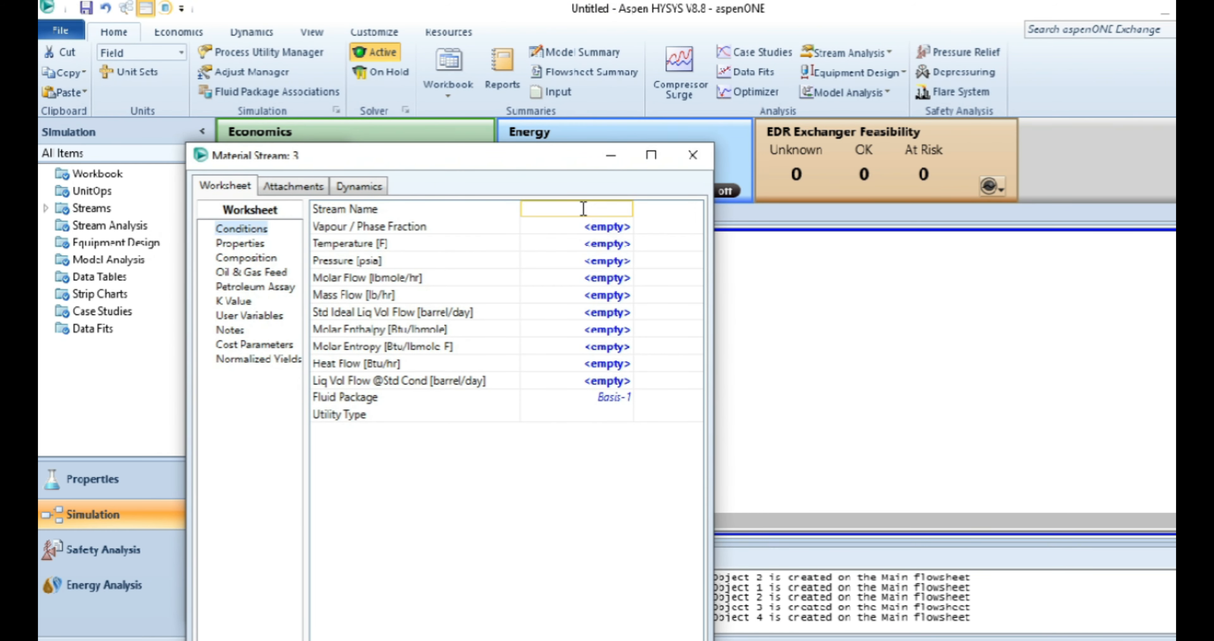
{"action": "type", "text": "i-butane"}
{"action": "key", "text": "Return"}
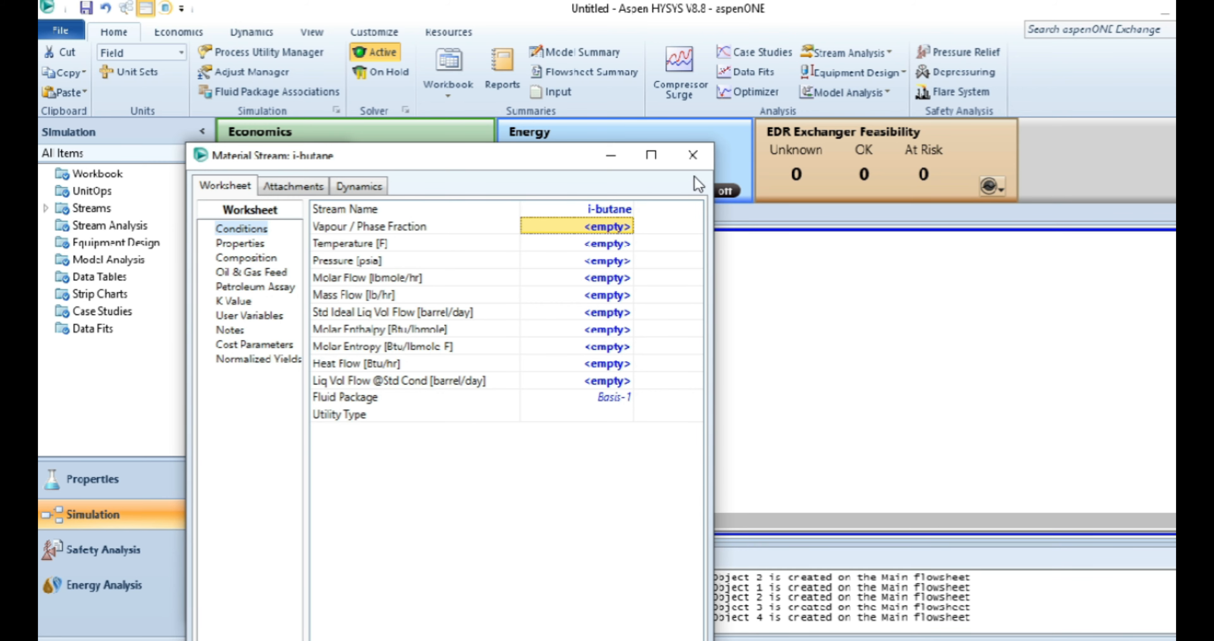
{"action": "left_click", "coordinate": [692, 155]}
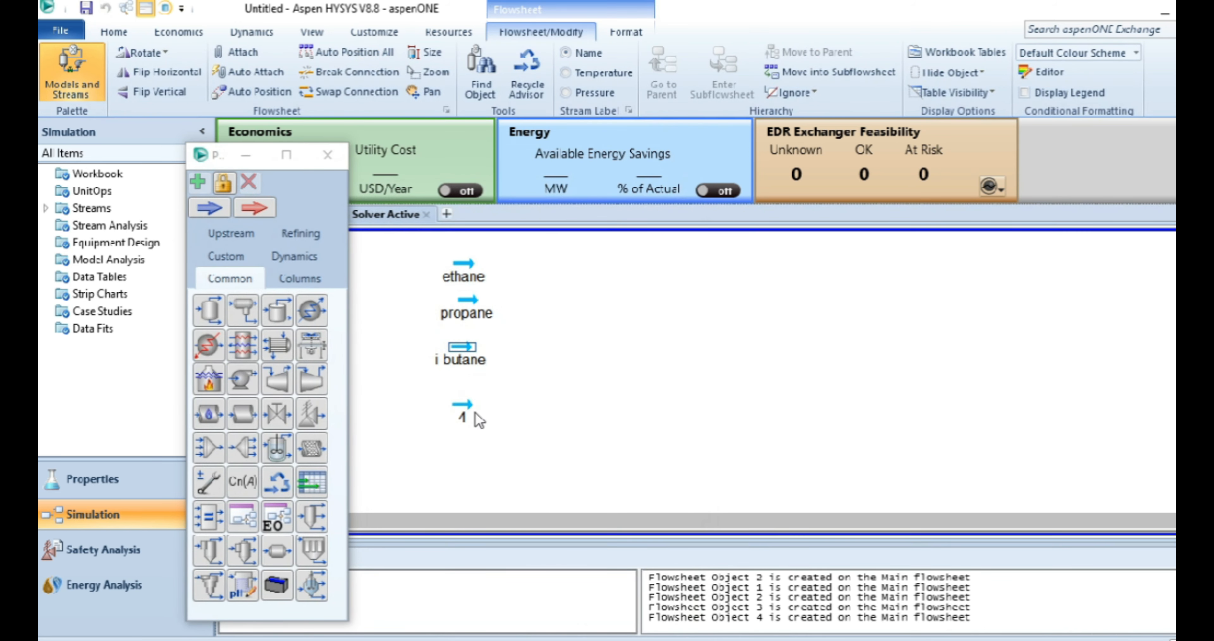
Step: Rename material stream 4 as n-butane and close its property window
{"action": "double_click", "coordinate": [467, 413]}
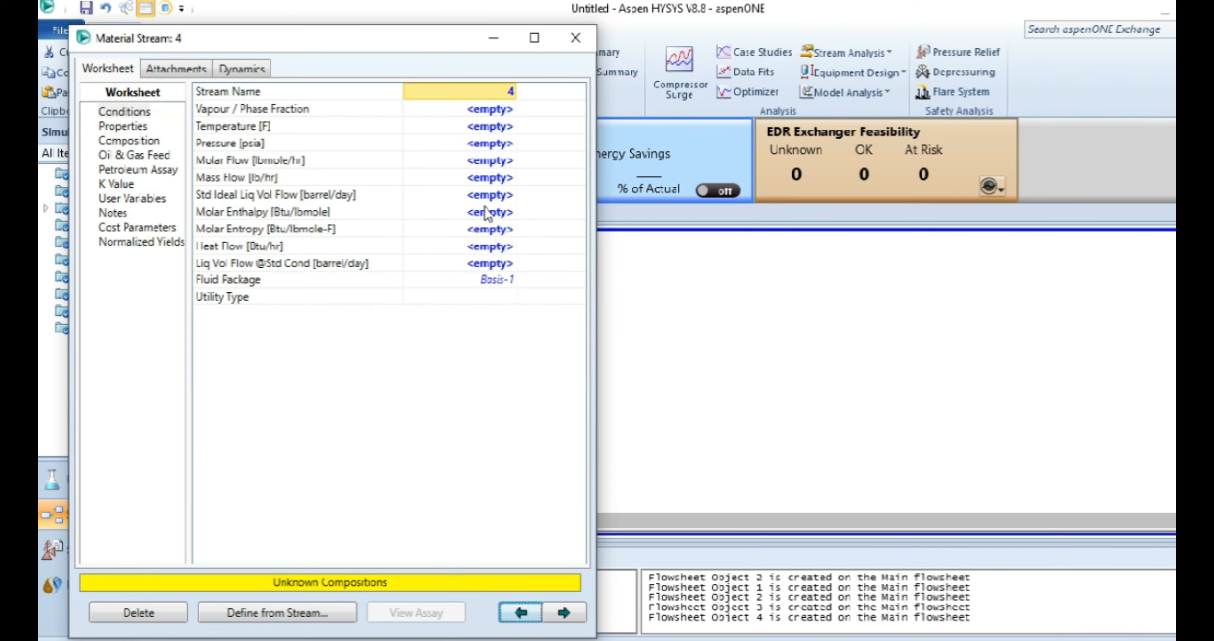
{"action": "left_click", "coordinate": [465, 91]}
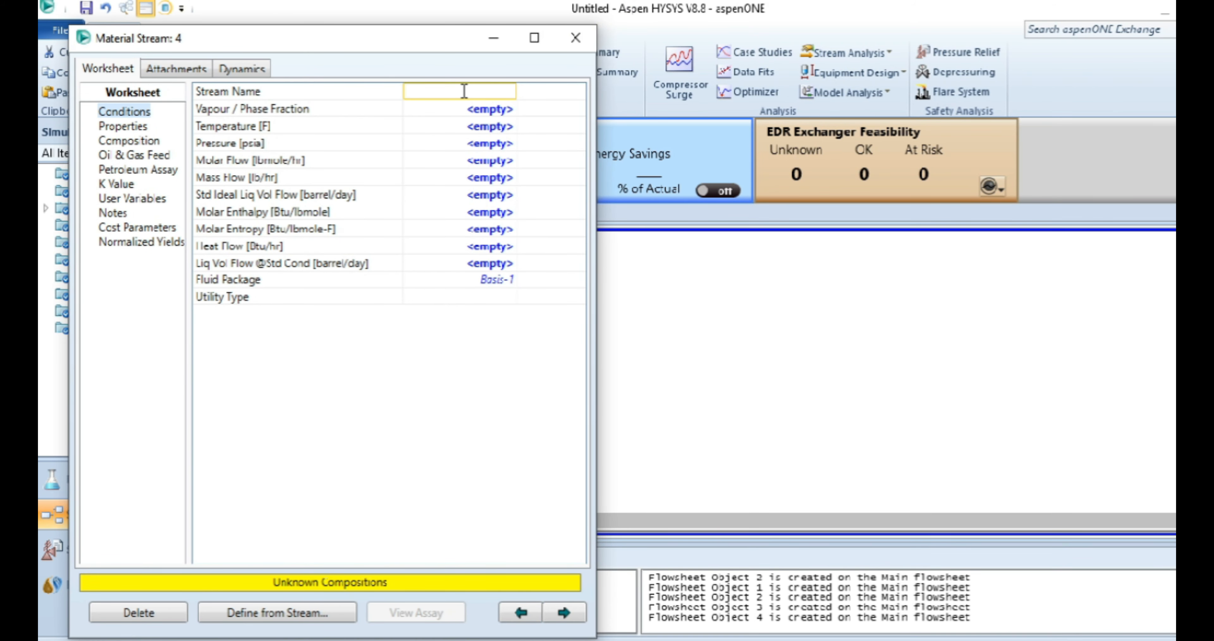
{"action": "type", "text": "n"}
{"action": "key", "text": "BackSpace"}
{"action": "type", "text": "n-butna"}
{"action": "key", "text": "BackSpace"}
{"action": "key", "text": "BackSpace"}
{"action": "type", "text": "ane"}
{"action": "key", "text": "Return"}
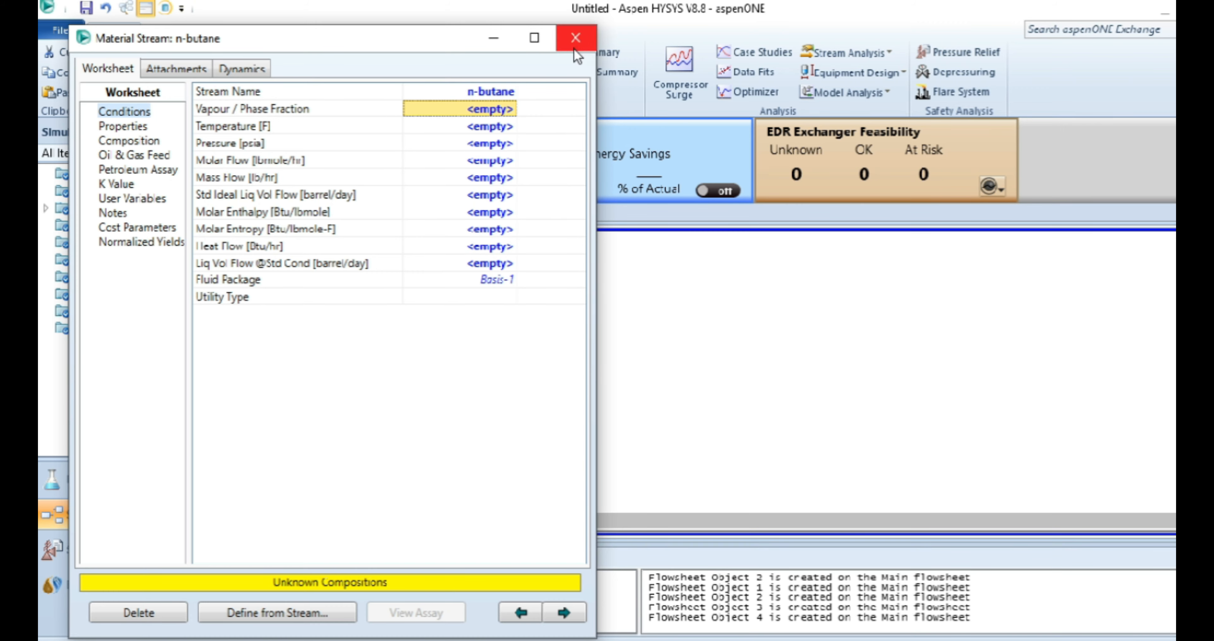
{"action": "left_click", "coordinate": [575, 37]}
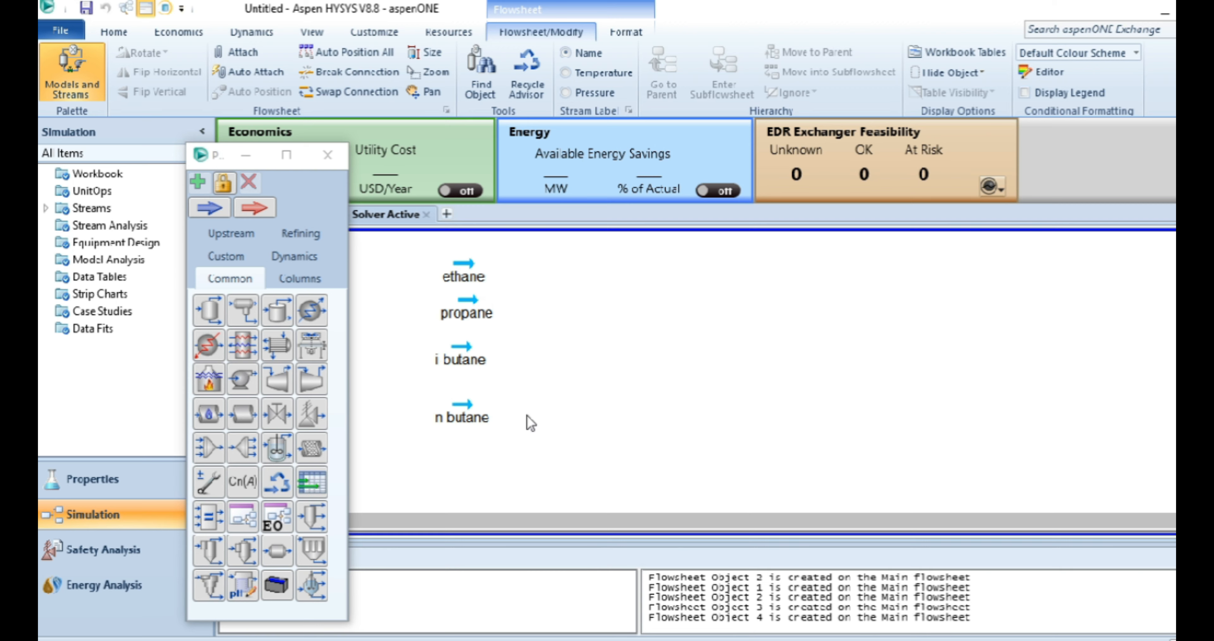
Step: Place a mixer beside the four streams and connect ethane, propane, i-butane and n-butane as its inlets
{"action": "left_click_drag", "start_coordinate": [230, 465], "coordinate": [522, 378]}
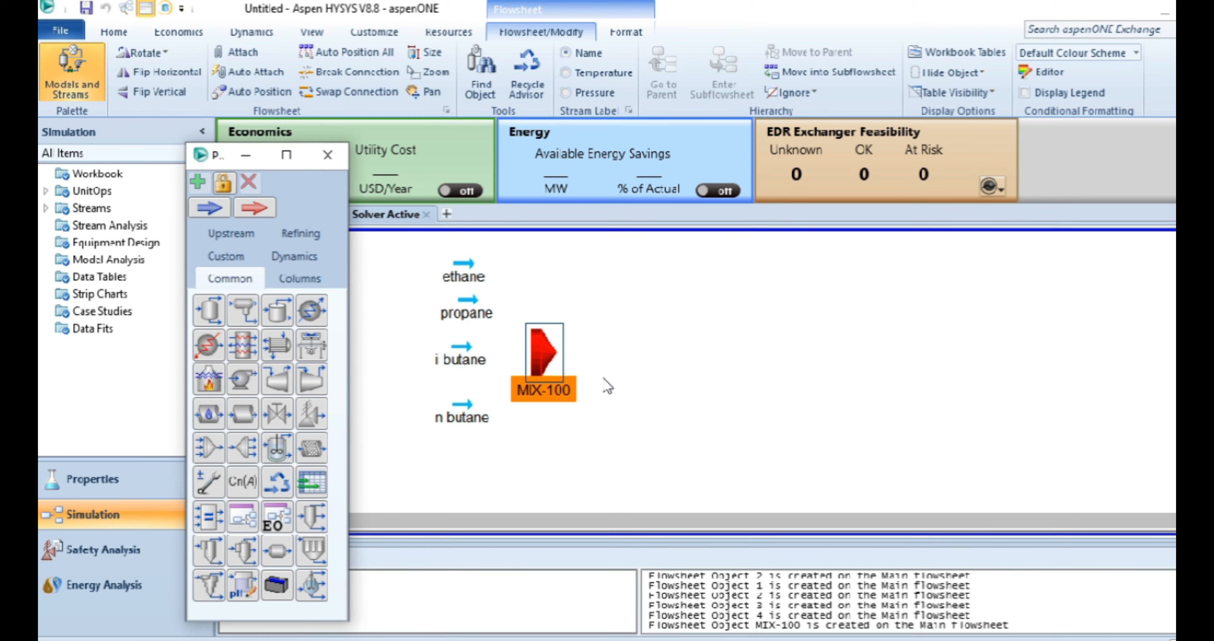
{"action": "double_click", "coordinate": [549, 363]}
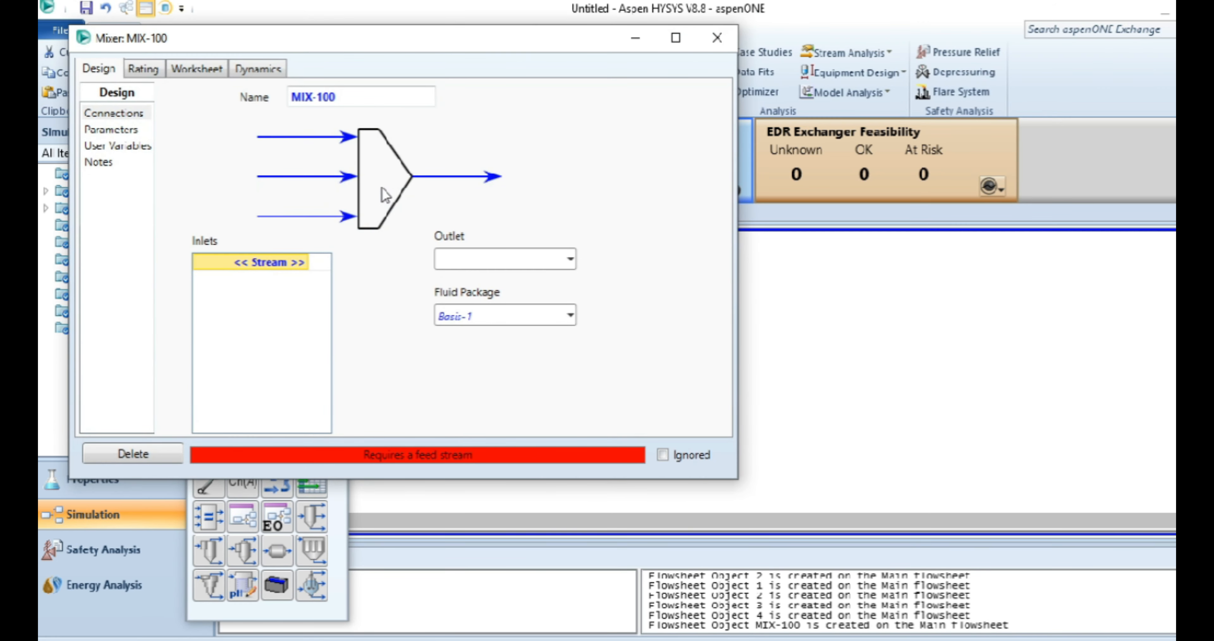
{"action": "left_click", "coordinate": [304, 267]}
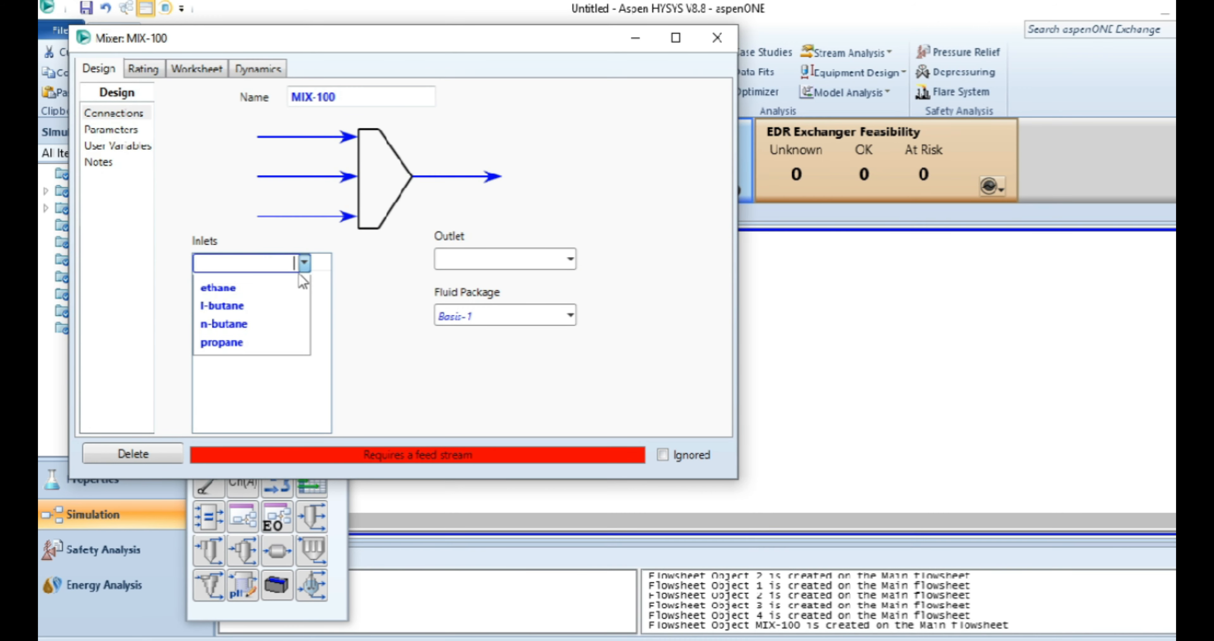
{"action": "left_click", "coordinate": [290, 284]}
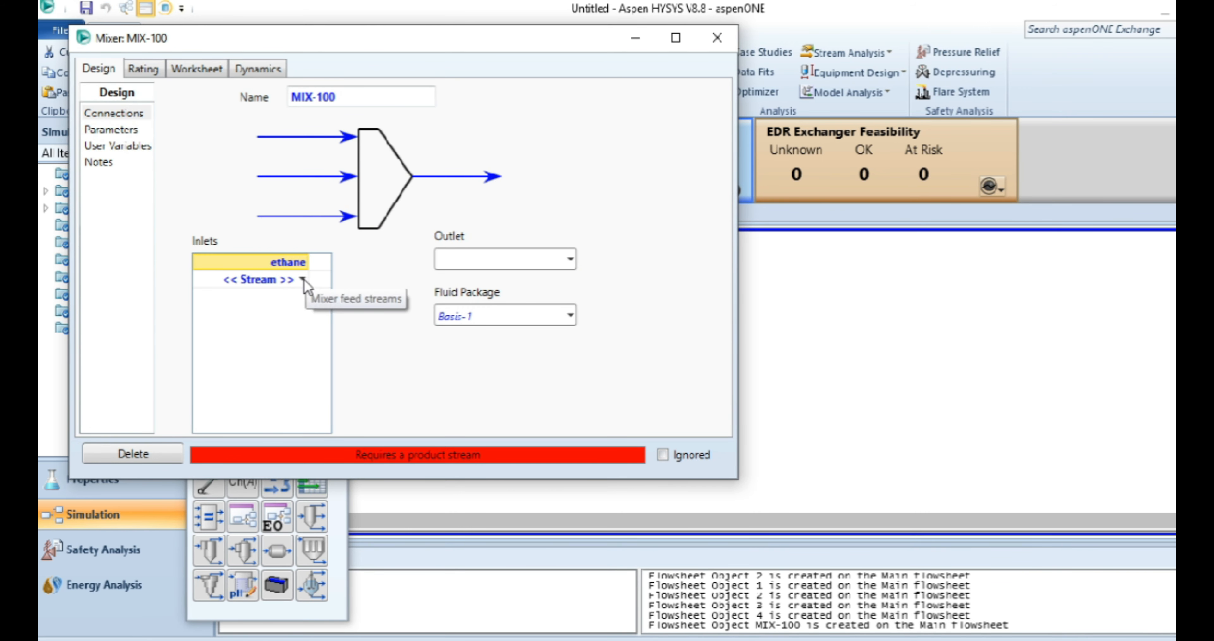
{"action": "left_click", "coordinate": [303, 280]}
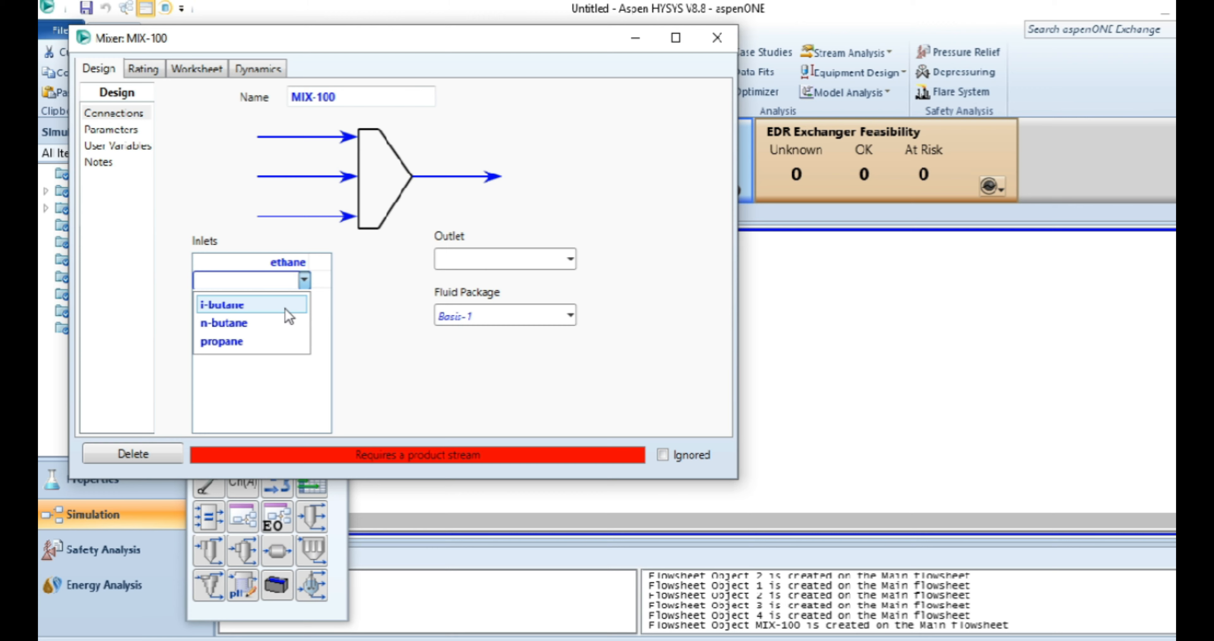
{"action": "left_click", "coordinate": [288, 341]}
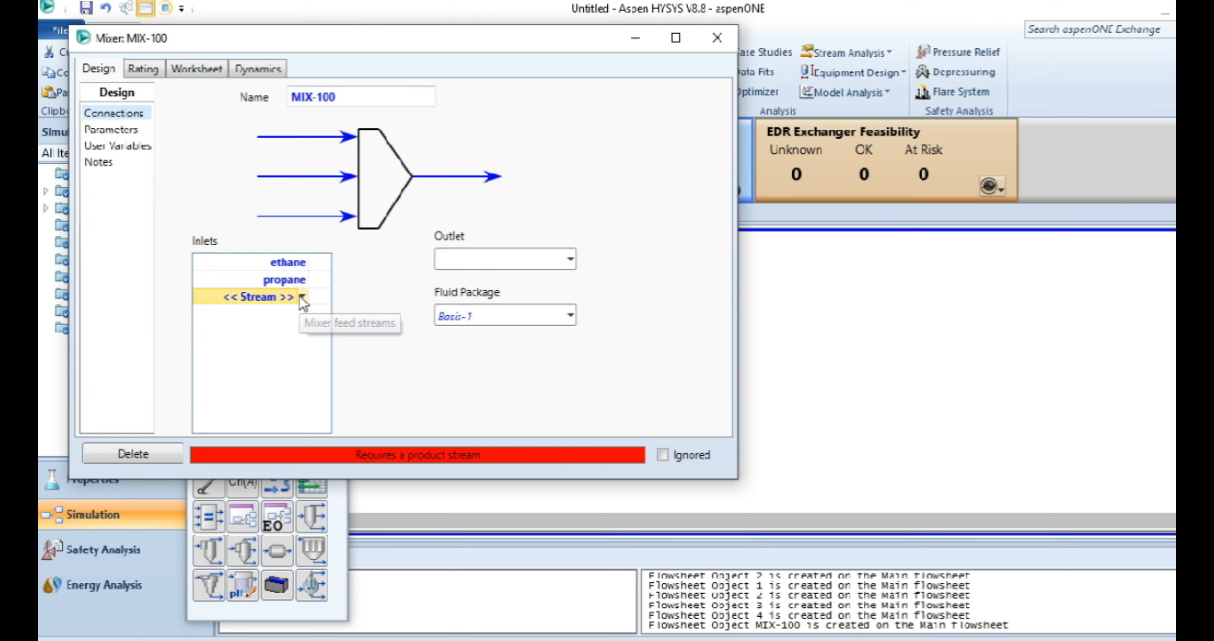
{"action": "left_click", "coordinate": [295, 298]}
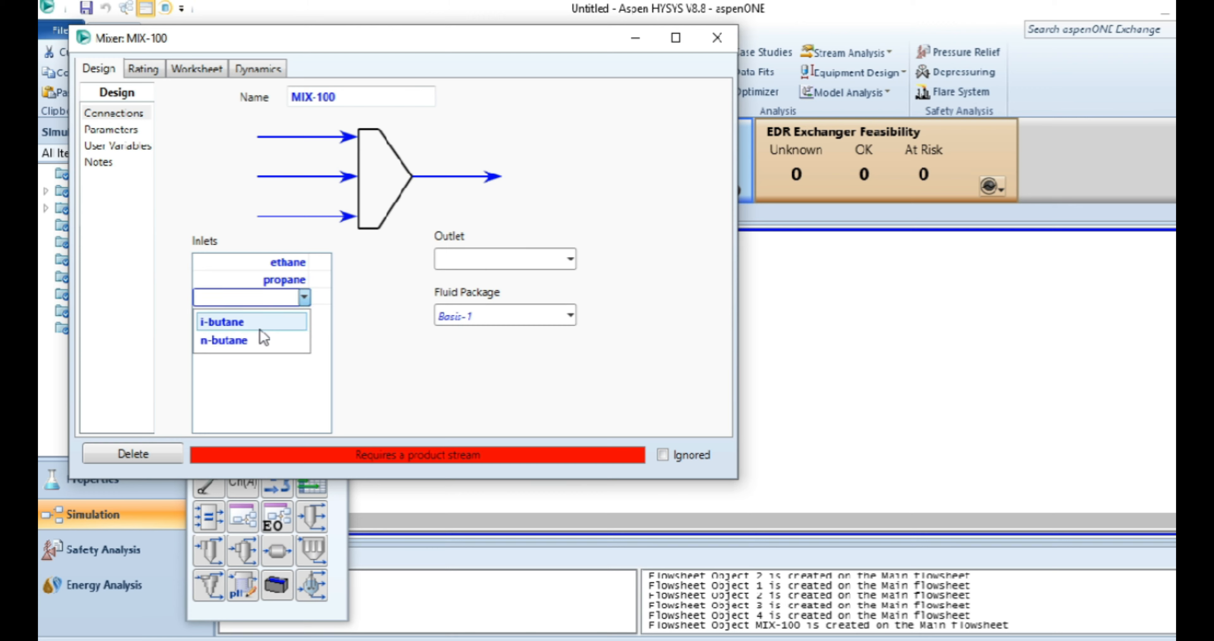
{"action": "left_click", "coordinate": [264, 322]}
{"action": "left_click", "coordinate": [304, 314]}
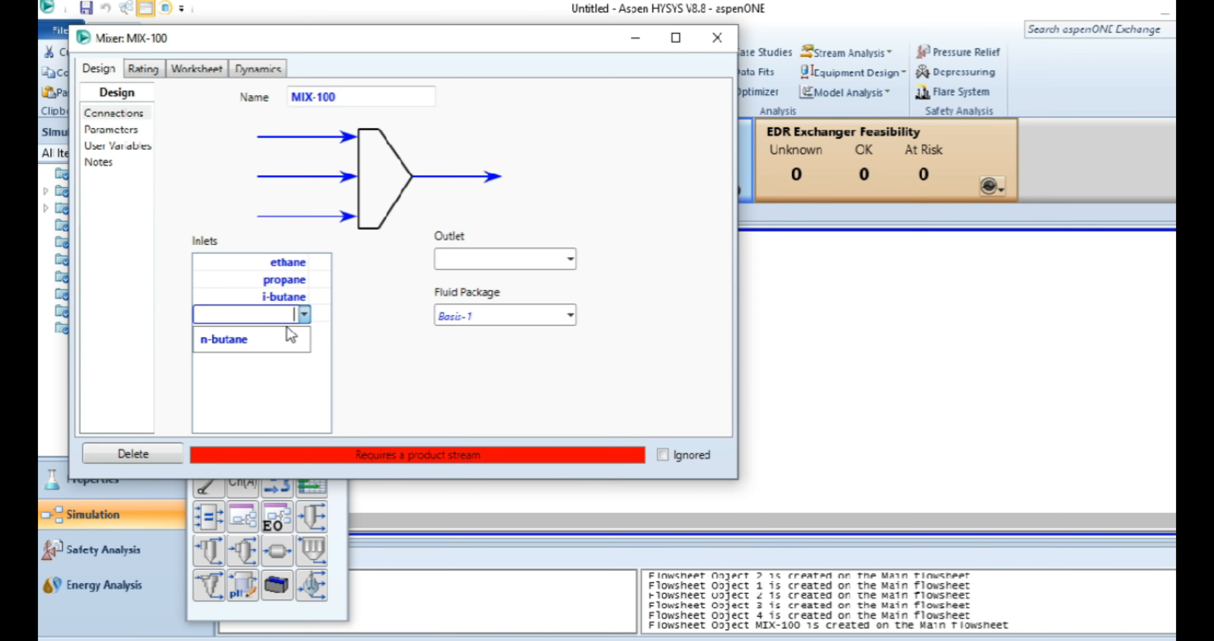
{"action": "left_click", "coordinate": [280, 332]}
Step: Create stream-1 as the mixer's outlet and close the mixer's property window
{"action": "left_click", "coordinate": [465, 260]}
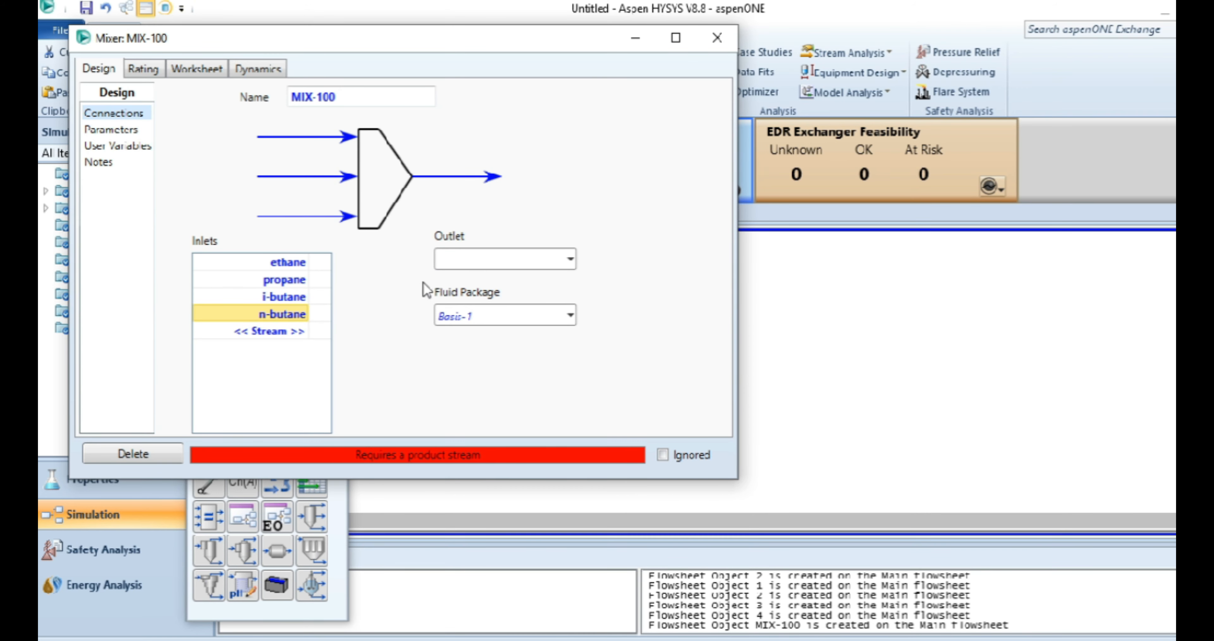
{"action": "type", "text": "s"}
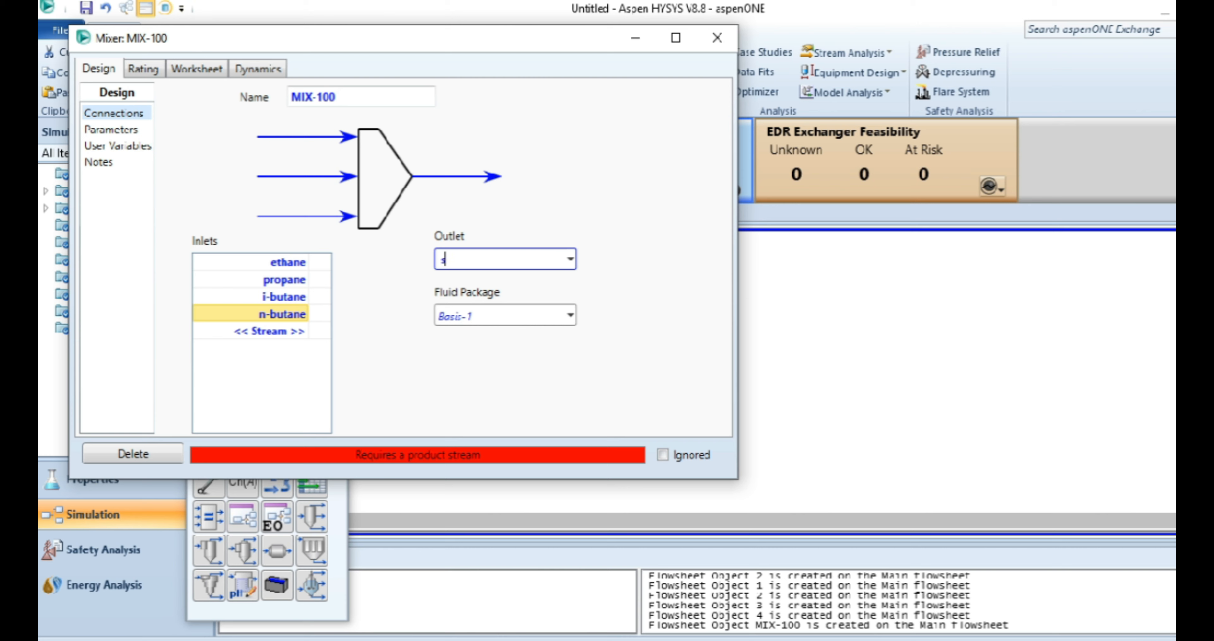
{"action": "type", "text": "tream 1"}
{"action": "key", "text": "Return"}
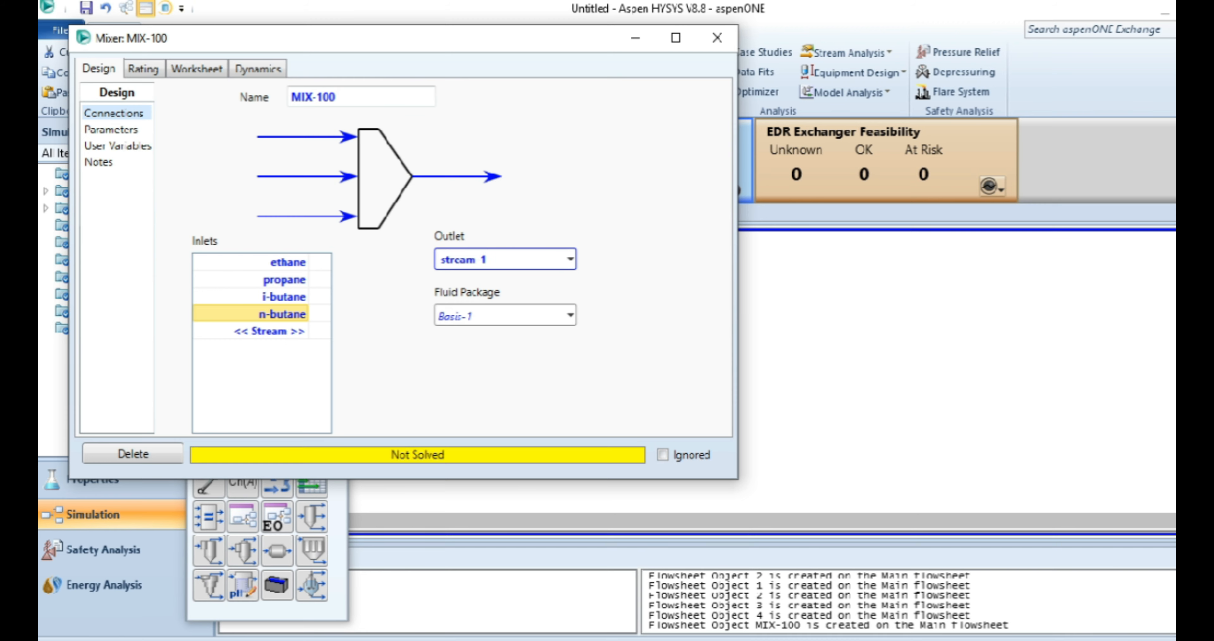
{"action": "left_click", "coordinate": [717, 38]}
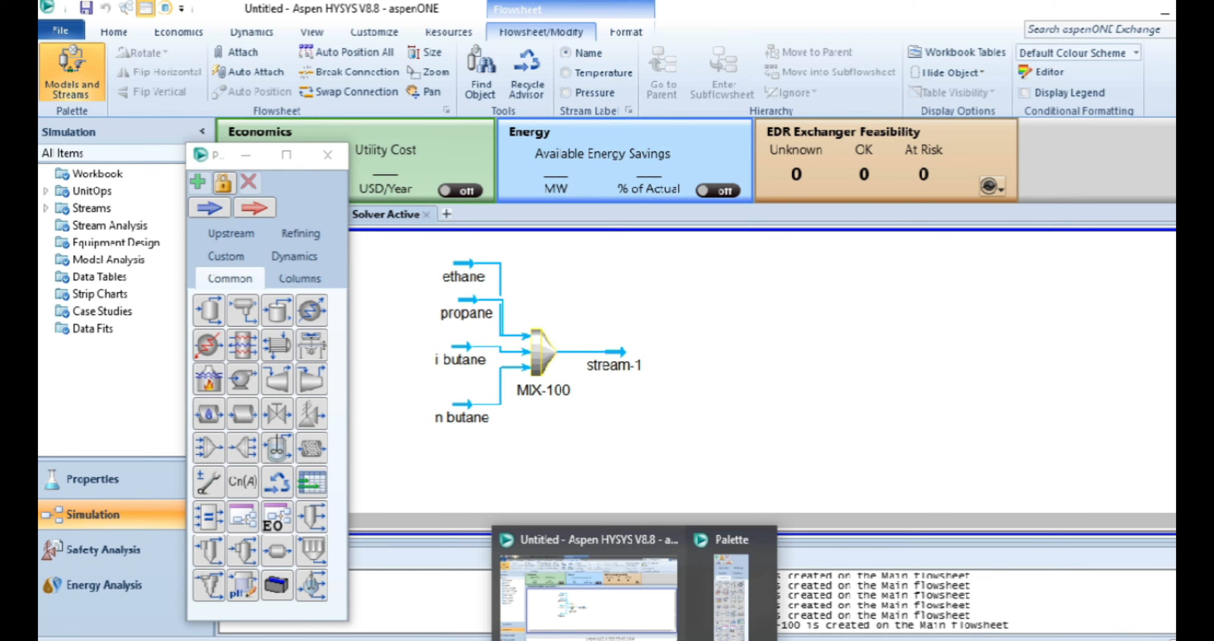
{"action": "left_click", "coordinate": [288, 639]}
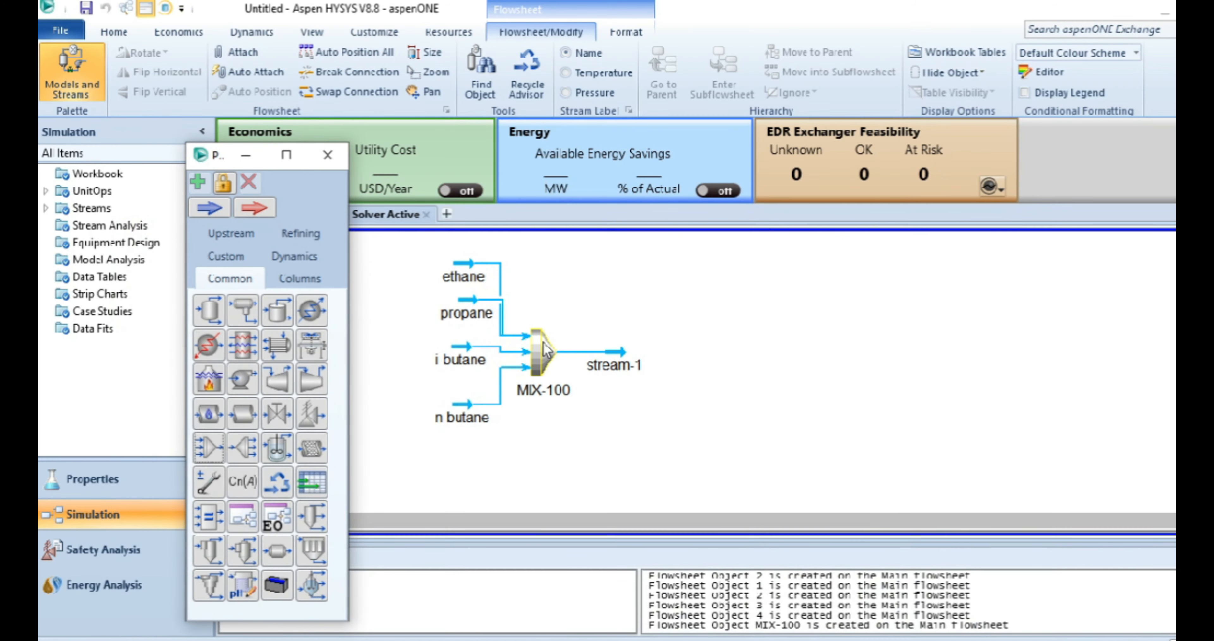
Step: Open the composition of stream-1 in a maximized window and enter an ethane mole fraction of 0.18
{"action": "double_click", "coordinate": [618, 362]}
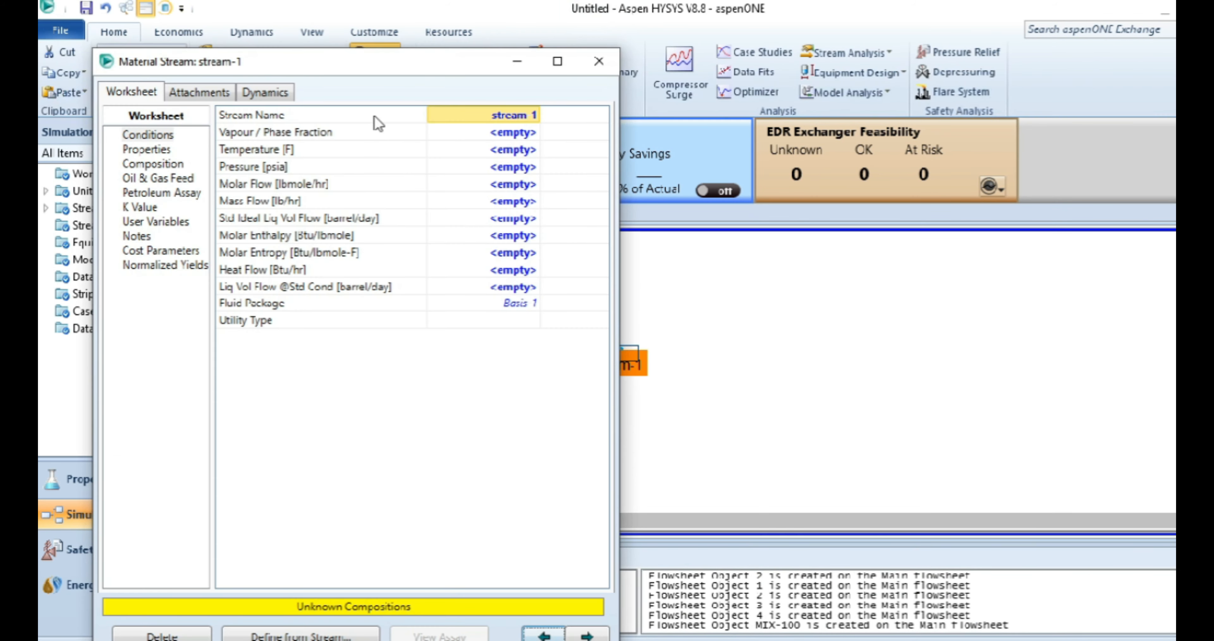
{"action": "left_click", "coordinate": [167, 163]}
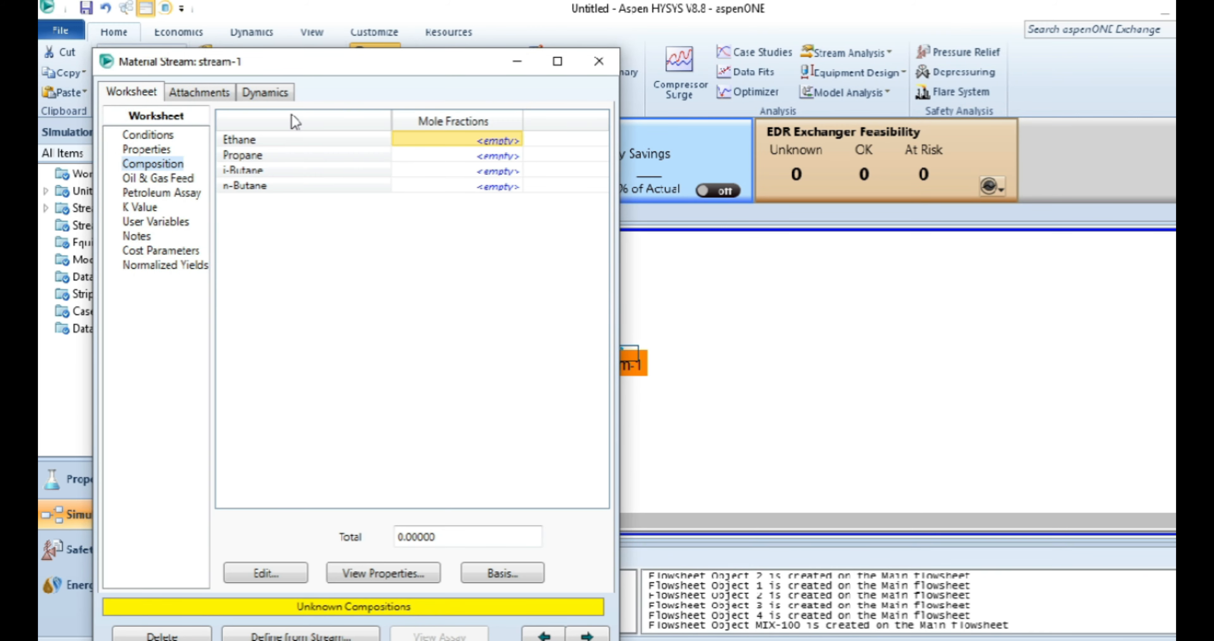
{"action": "left_click", "coordinate": [557, 61]}
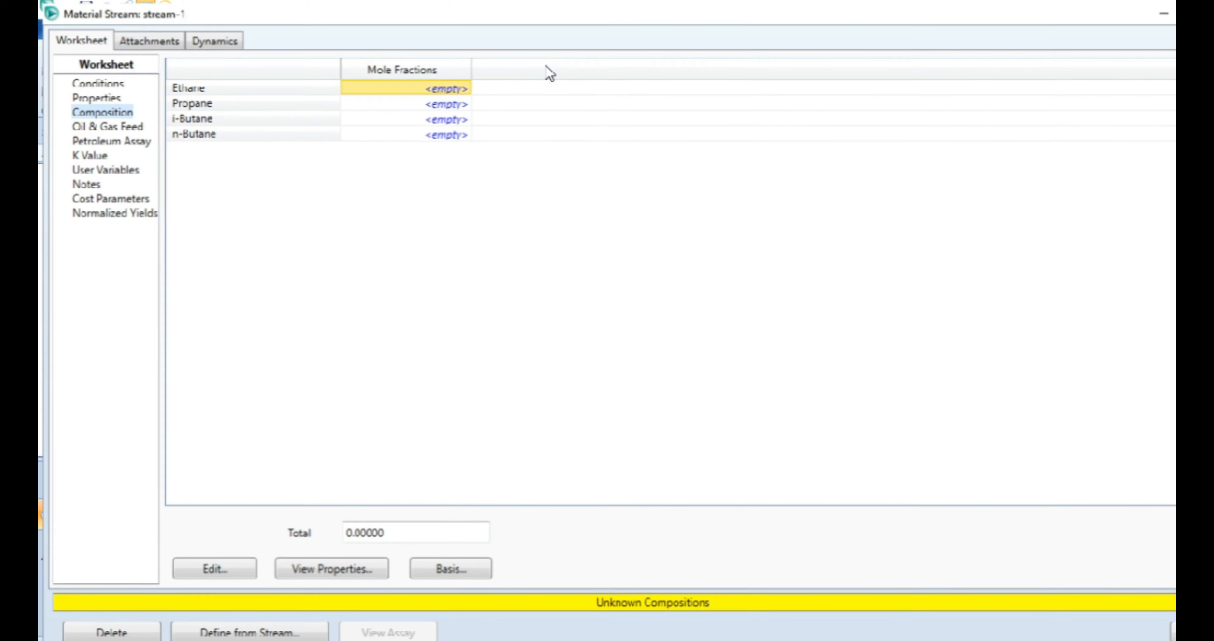
{"action": "left_click", "coordinate": [392, 87]}
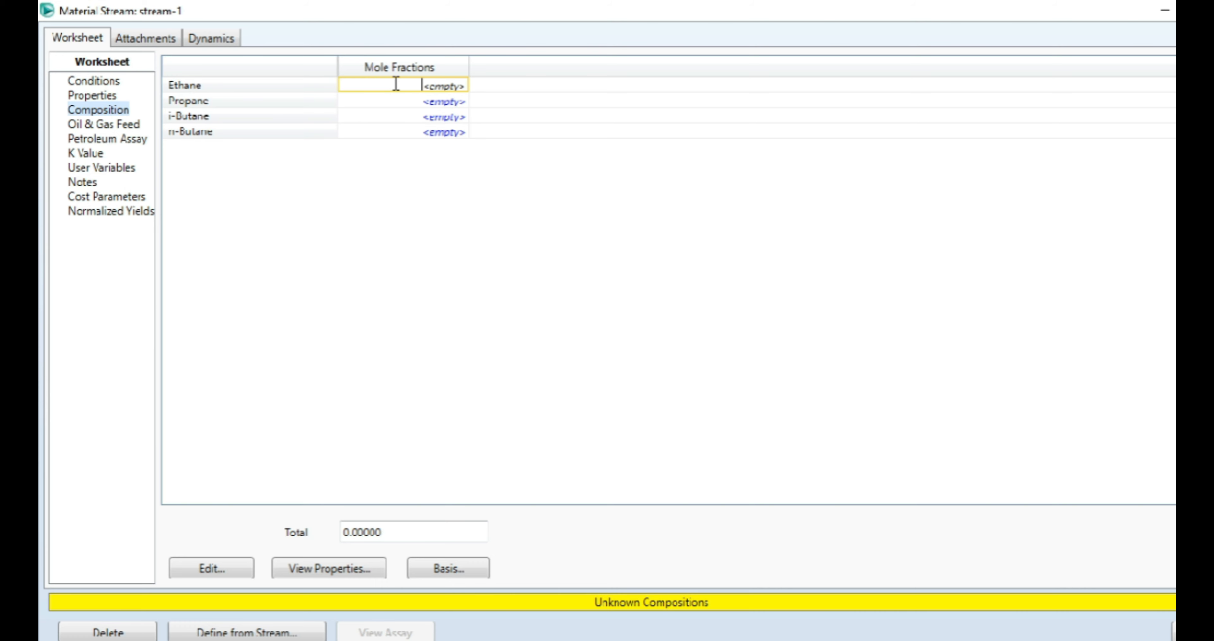
{"action": "type", "text": "0.18"}
{"action": "key", "text": "Return"}
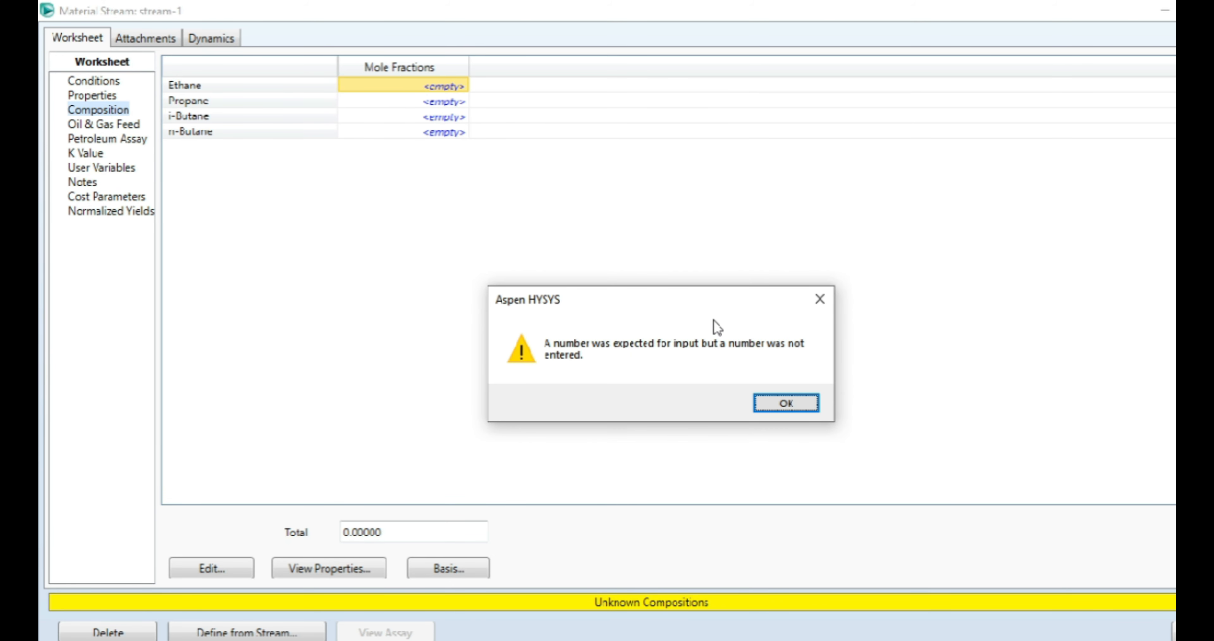
{"action": "left_click", "coordinate": [782, 401]}
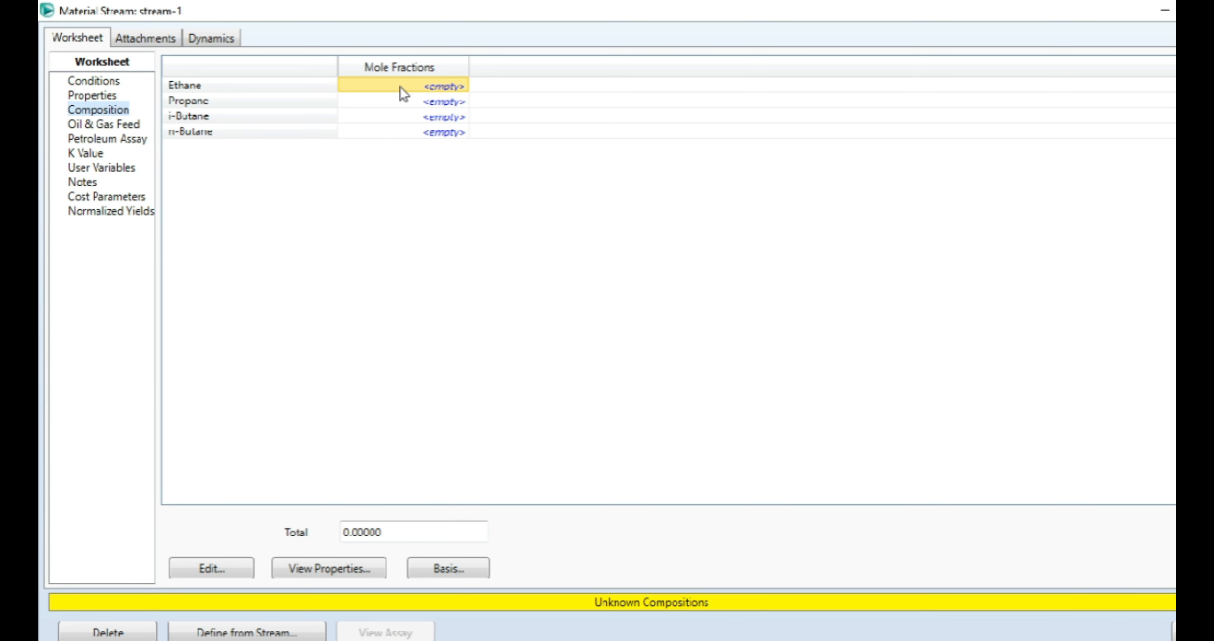
{"action": "type", "text": "0.18"}
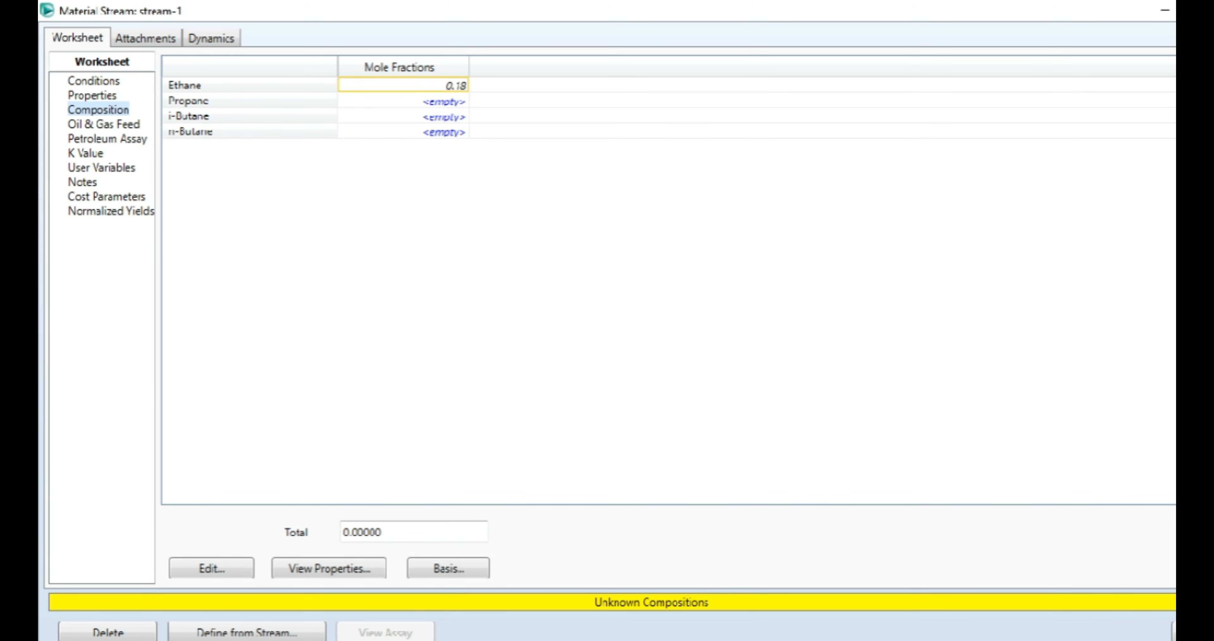
{"action": "key", "text": "Return"}
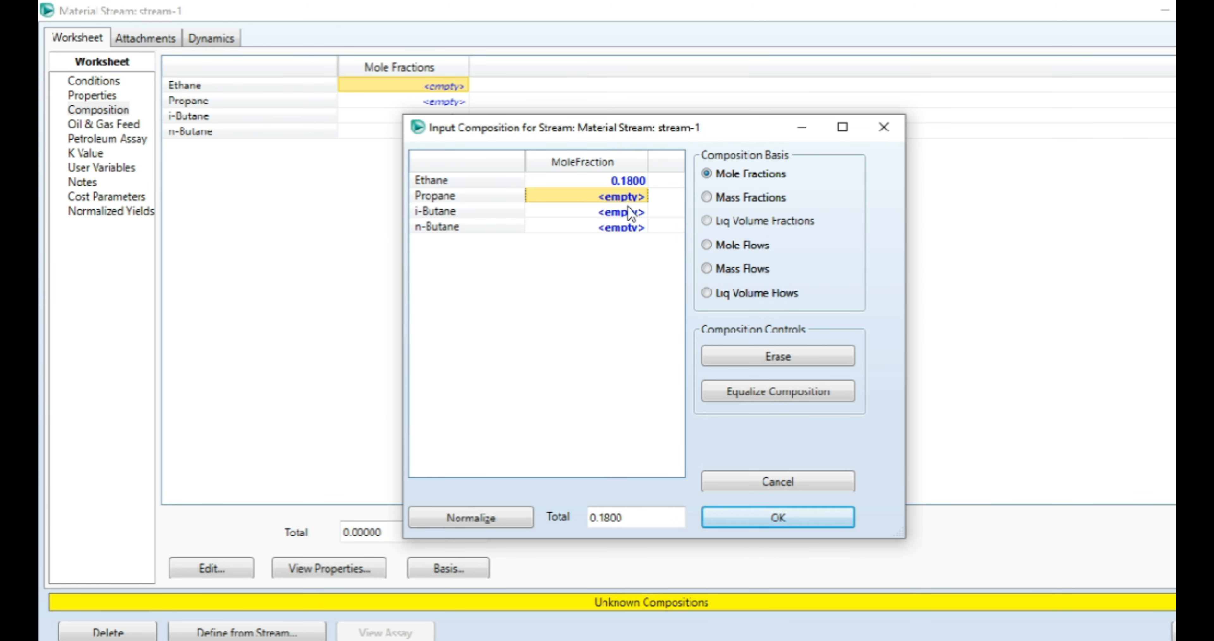
Step: Set the propane mole fraction of stream-1 to 0.27
{"action": "left_click", "coordinate": [627, 203]}
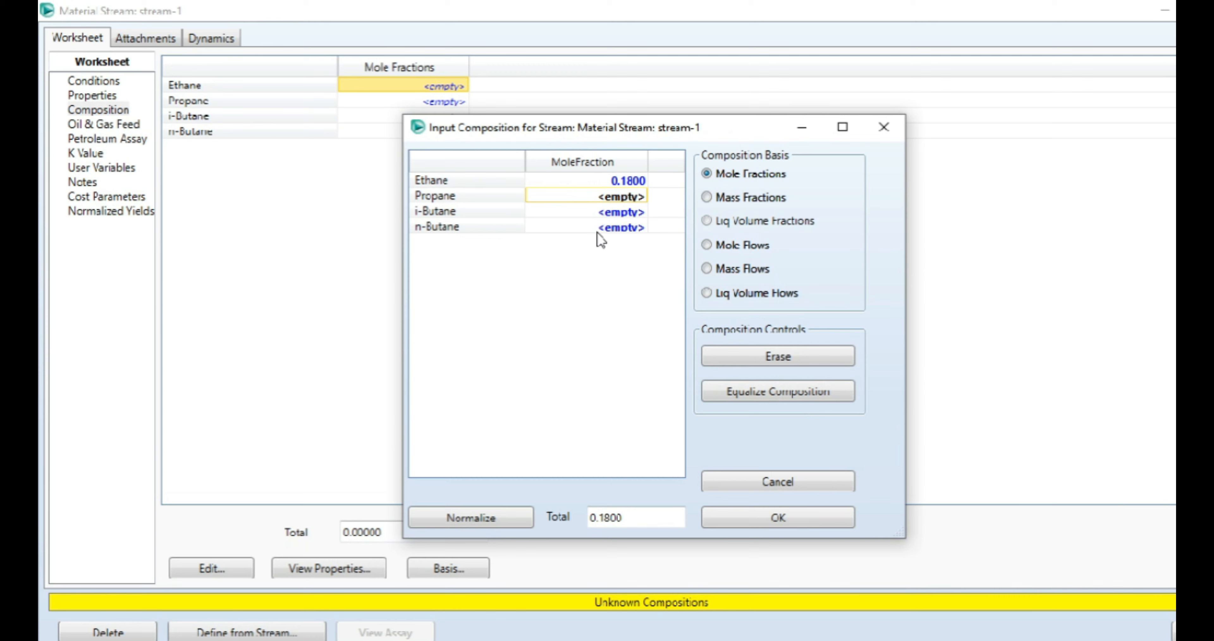
{"action": "left_click", "coordinate": [613, 196]}
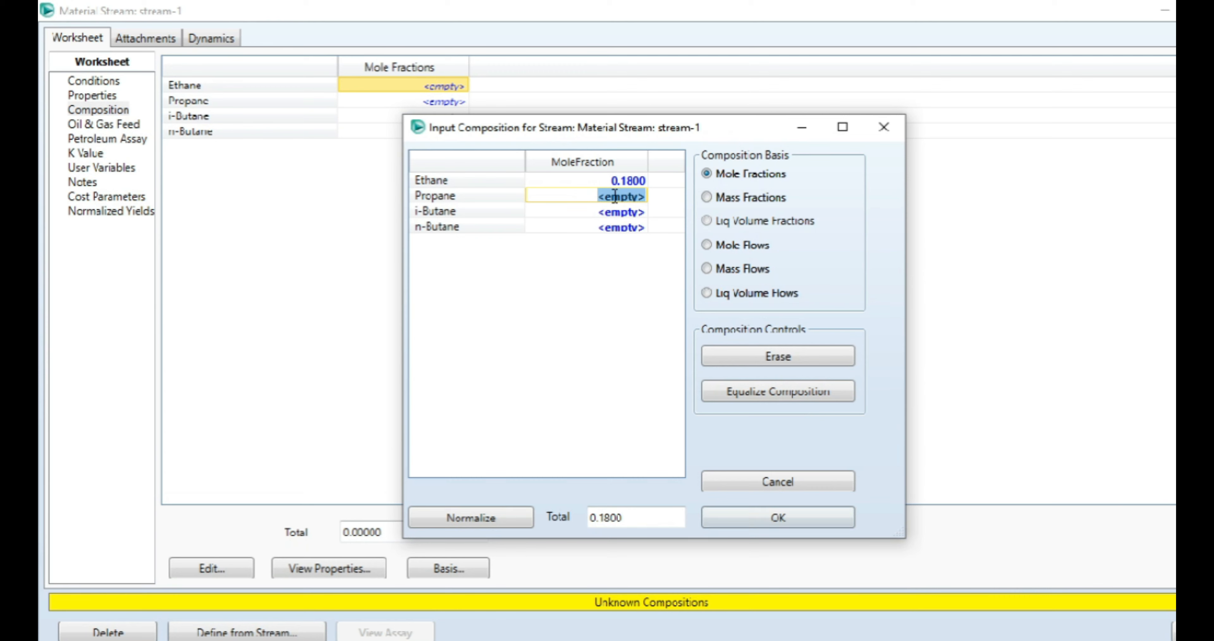
{"action": "type", "text": "0.27"}
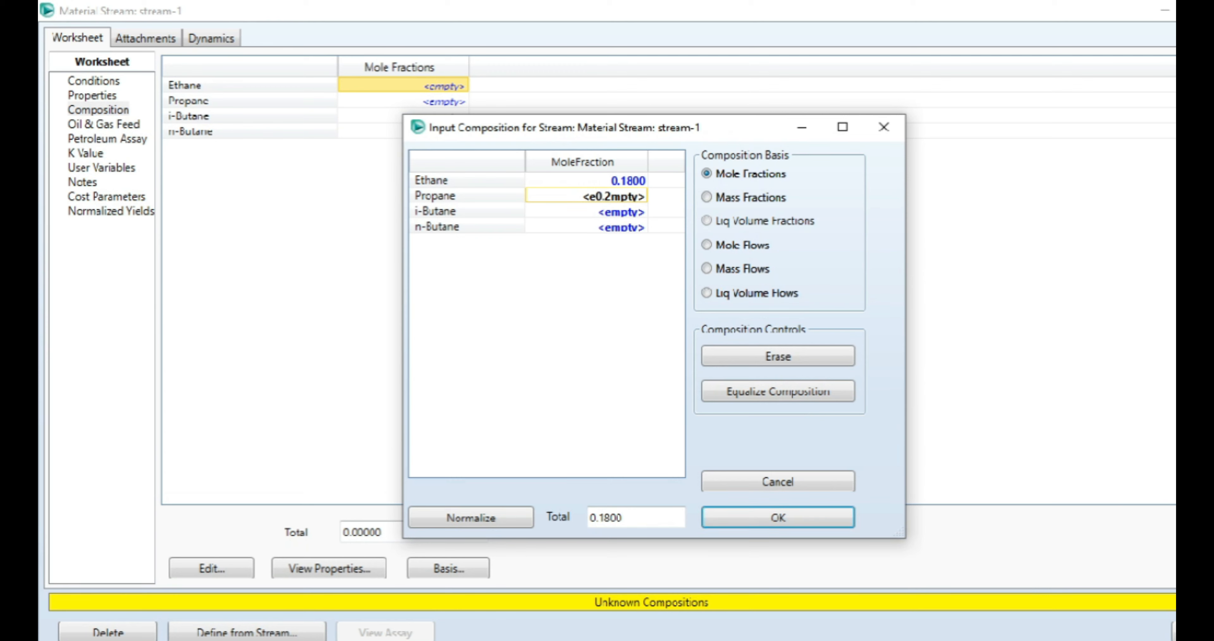
{"action": "key", "text": "BackSpace"}
{"action": "key", "text": "BackSpace"}
{"action": "key", "text": "BackSpace"}
{"action": "key", "text": "BackSpace"}
{"action": "key", "text": "BackSpace"}
{"action": "key", "text": "BackSpace"}
{"action": "left_click", "coordinate": [645, 196]}
{"action": "key", "text": "BackSpace"}
{"action": "key", "text": "BackSpace"}
{"action": "key", "text": "BackSpace"}
{"action": "key", "text": "BackSpace"}
{"action": "key", "text": "BackSpace"}
{"action": "type", "text": "0.27"}
{"action": "key", "text": "Return"}
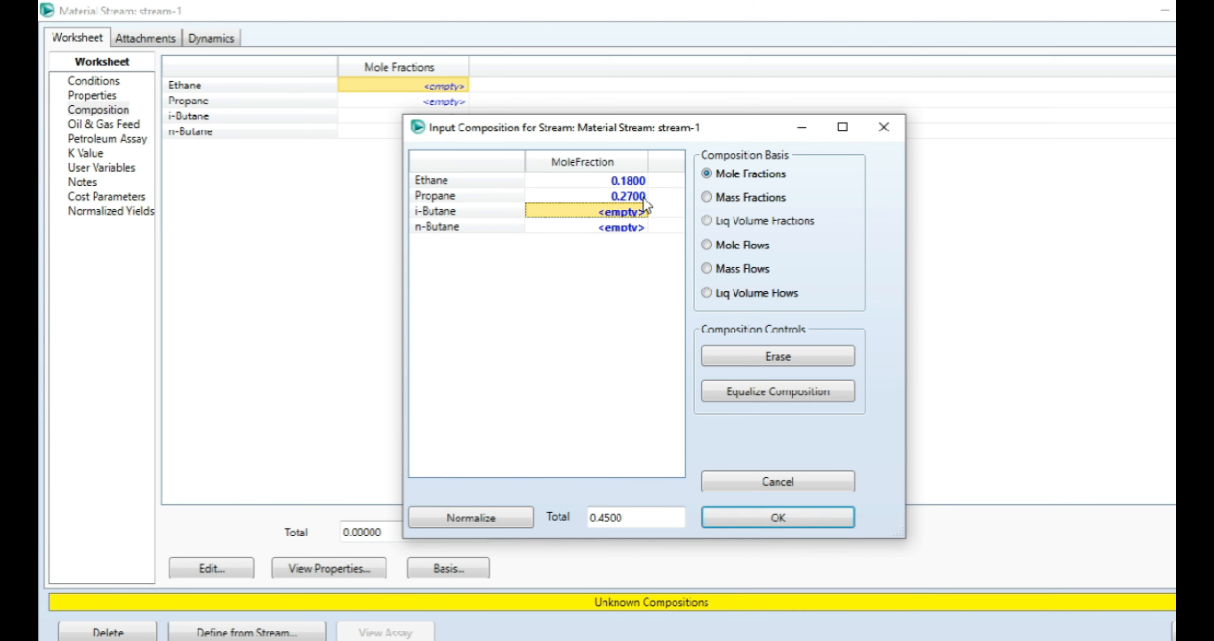
Step: Set the mole fractions of i-butane to 0.40 and n-butane to 0.25, and accept the composition of stream-1
{"action": "type", "text": "0."}
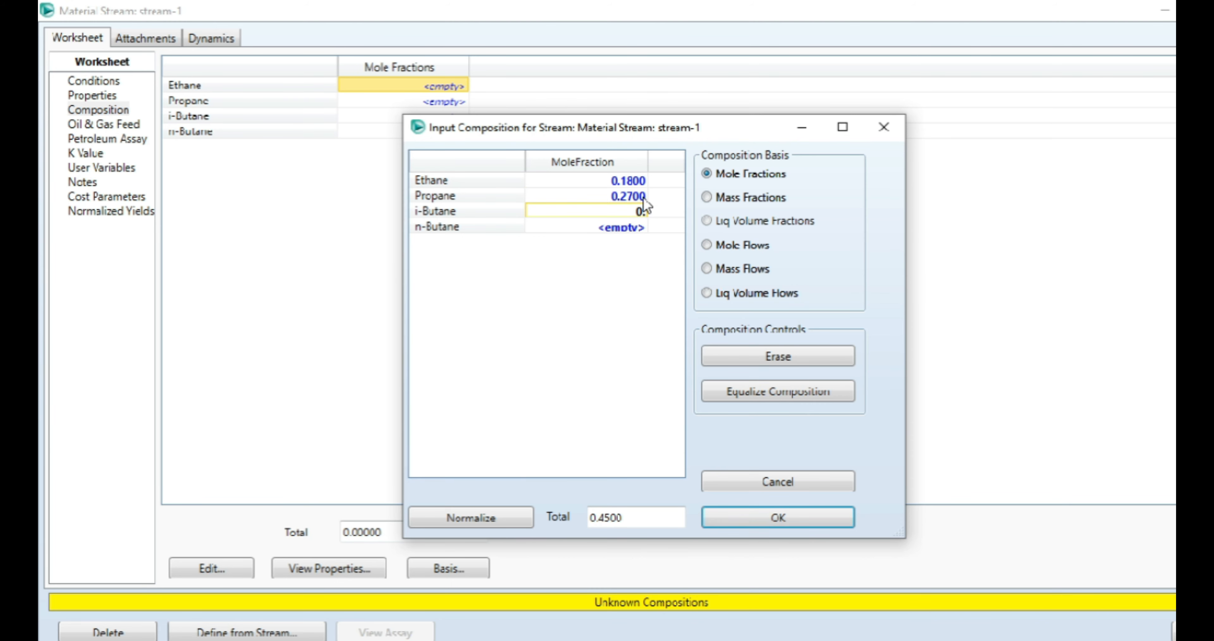
{"action": "type", "text": "40"}
{"action": "key", "text": "Return"}
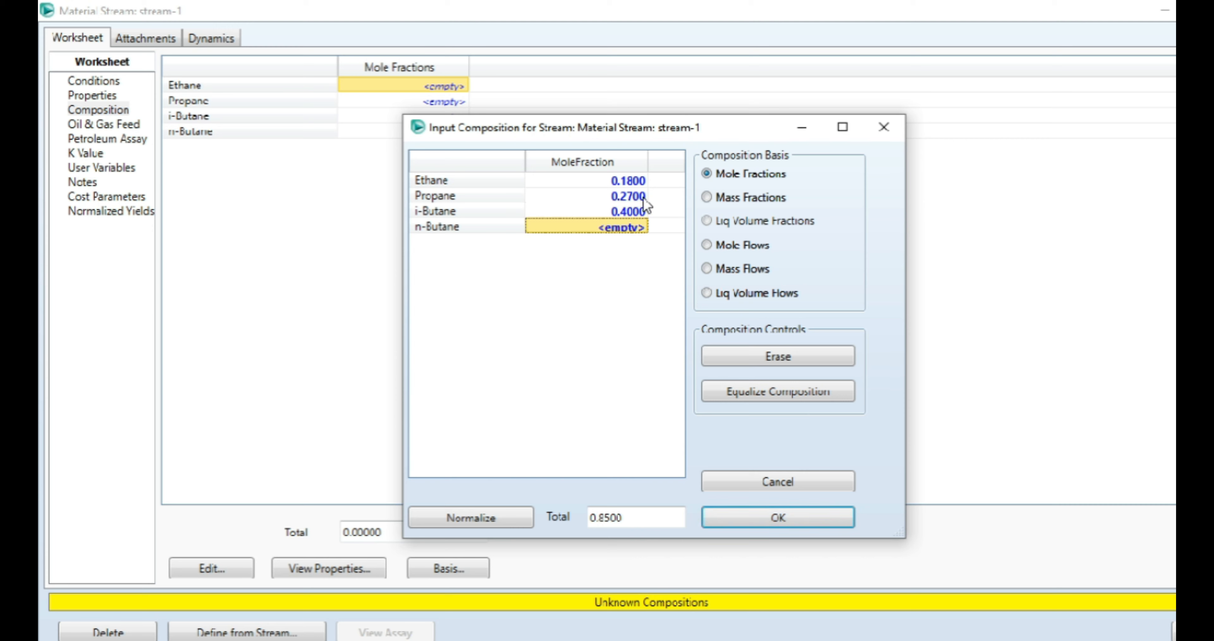
{"action": "type", "text": "0"}
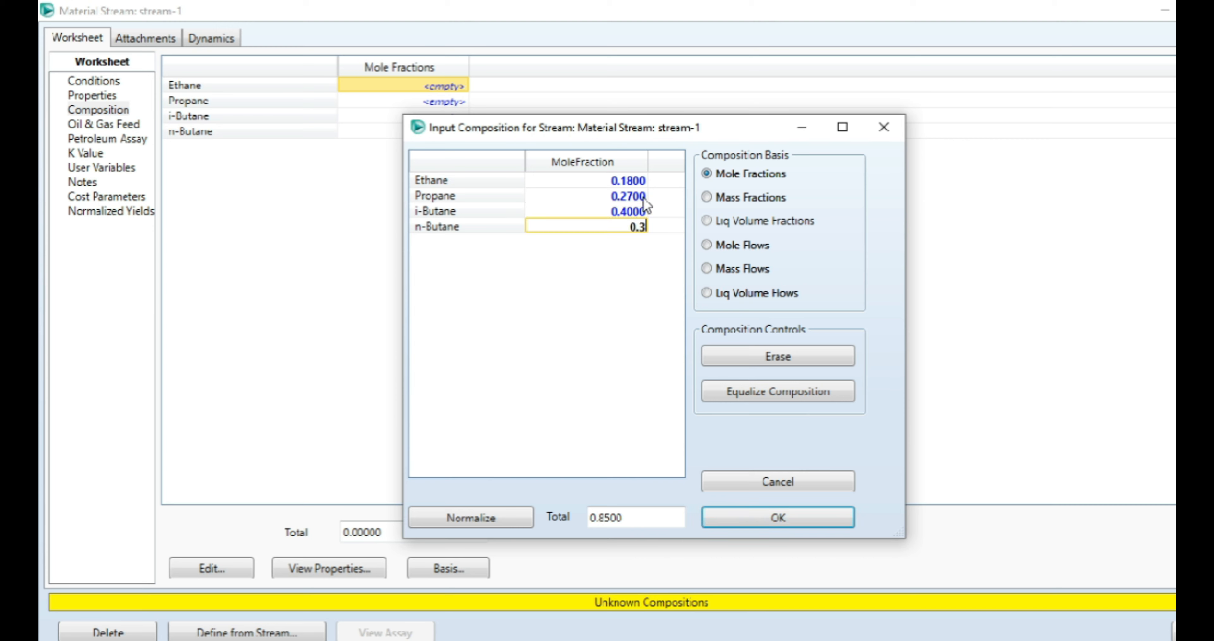
{"action": "type", "text": ".25"}
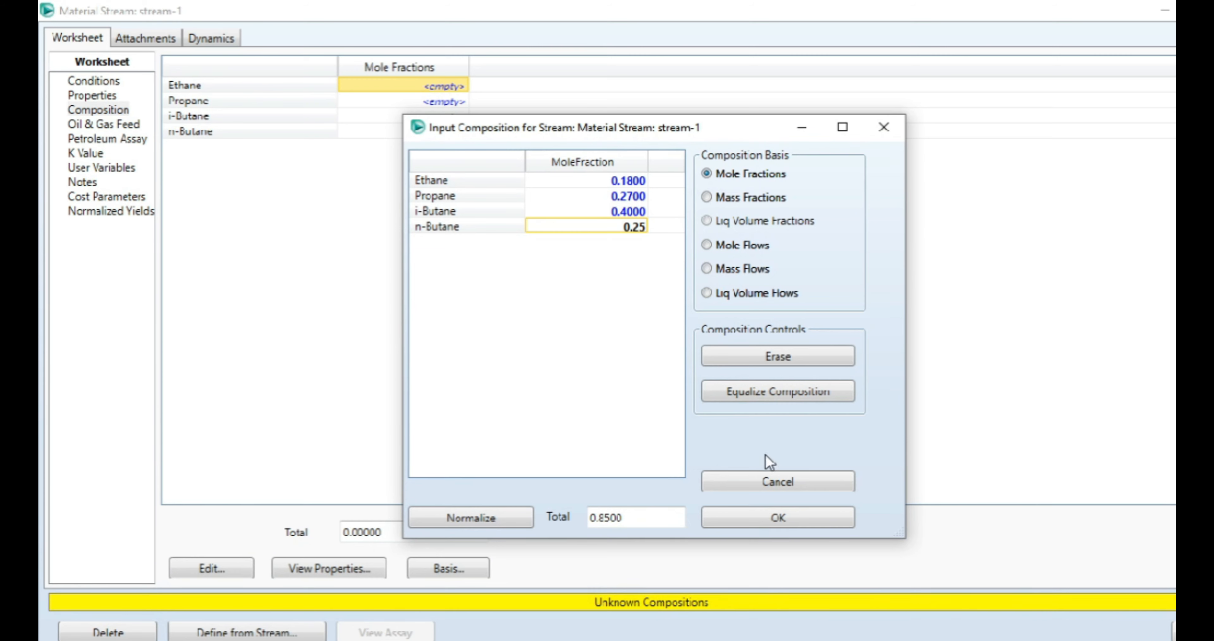
{"action": "left_click", "coordinate": [768, 518]}
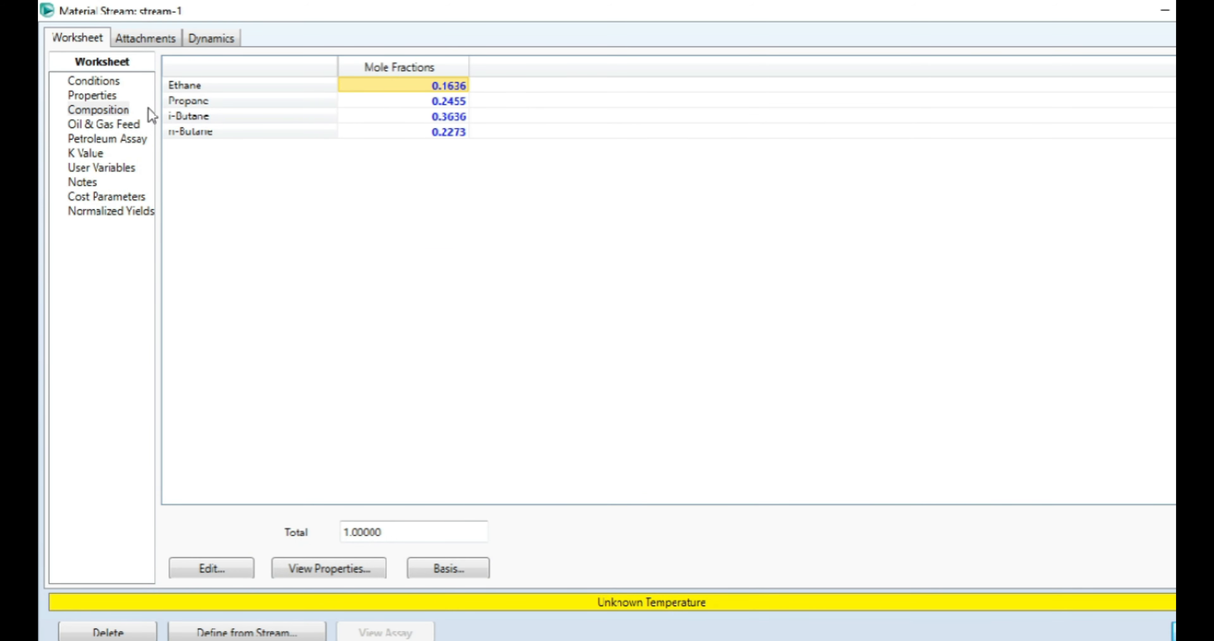
Step: Set the temperature of stream-1 to 150 F in its conditions
{"action": "left_click", "coordinate": [95, 80]}
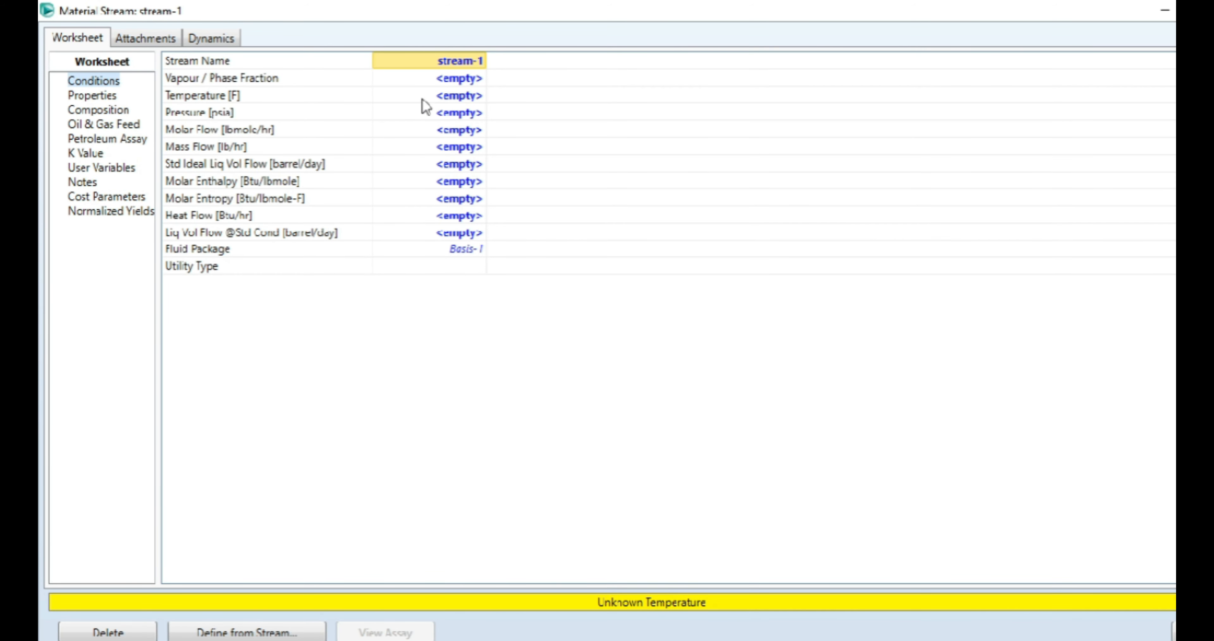
{"action": "left_click", "coordinate": [439, 97]}
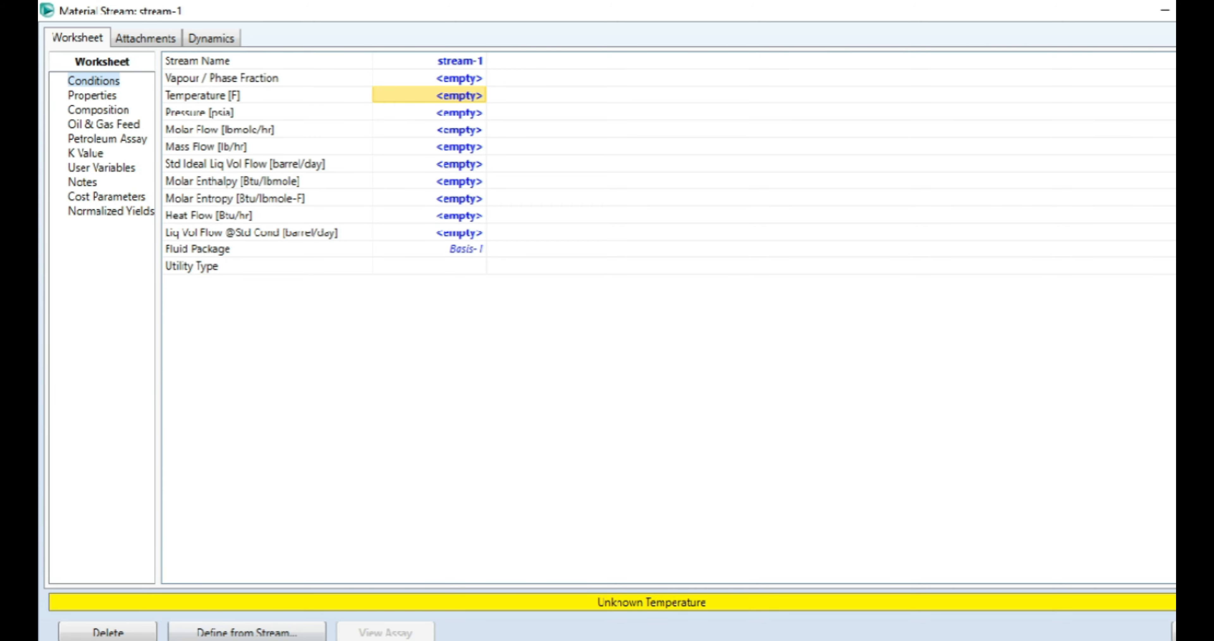
{"action": "key", "text": "alt+Tab"}
{"action": "type", "text": "15"}
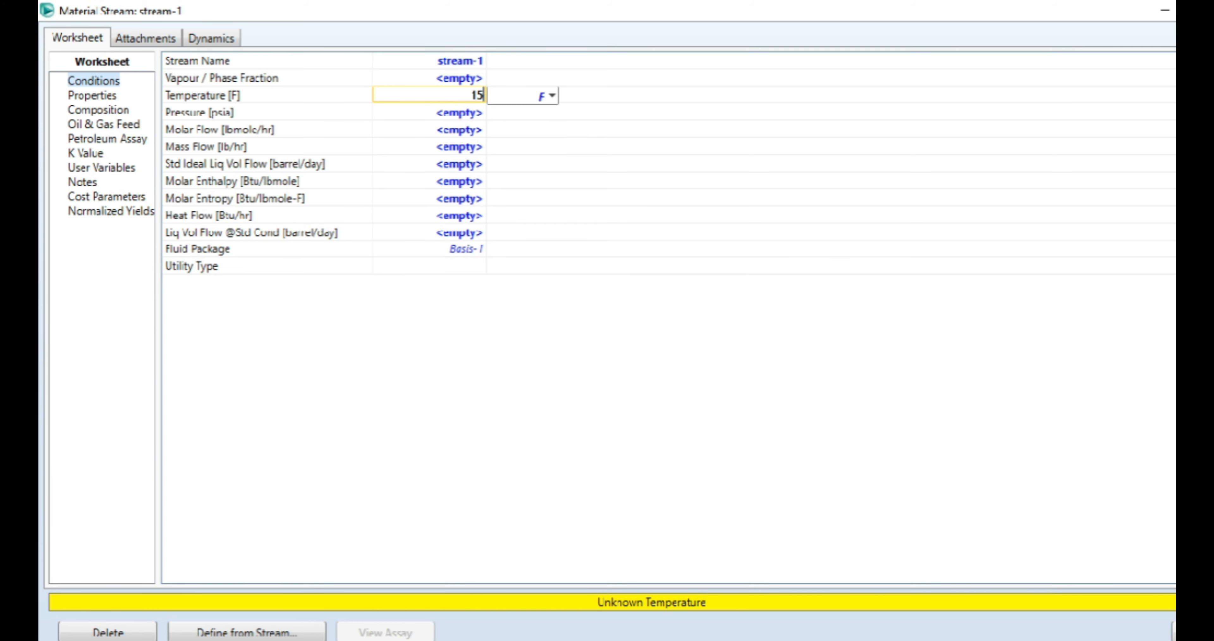
{"action": "type", "text": "0"}
{"action": "key", "text": "Return"}
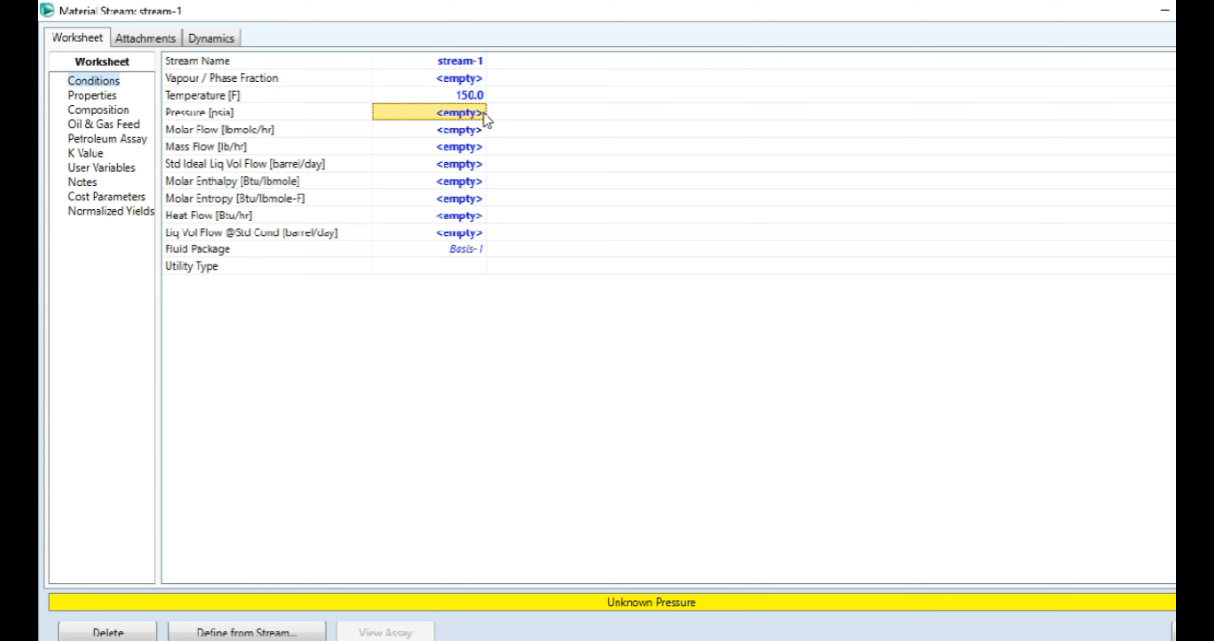
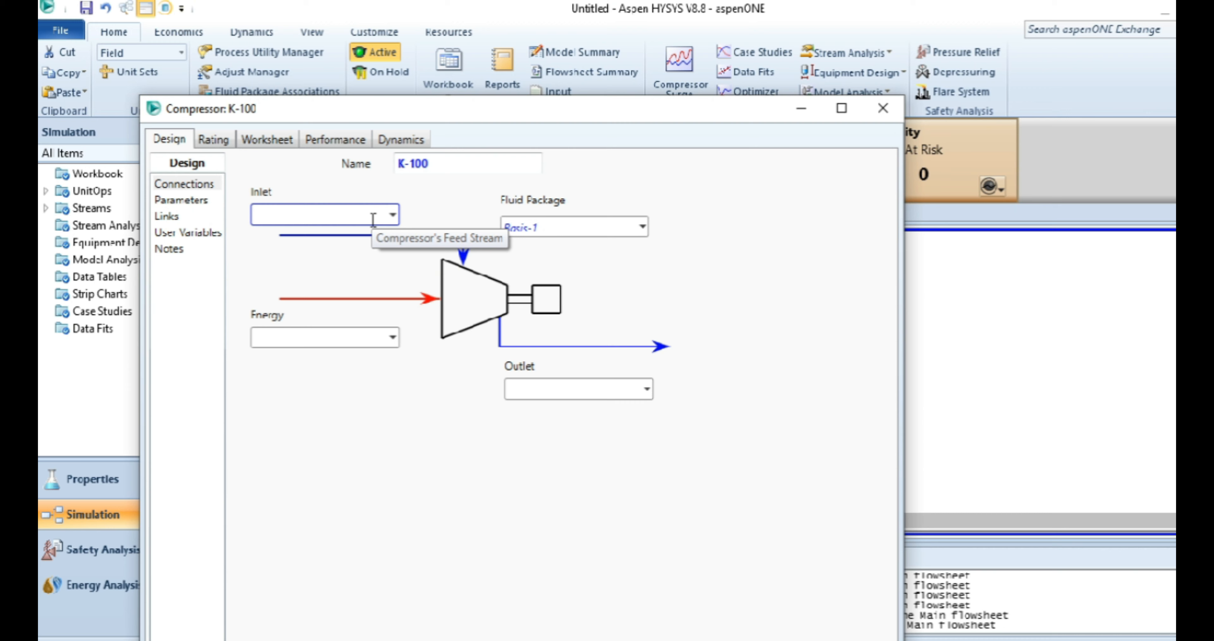
Step: Connect stream-1 as the inlet of compressor K-100, create stream-2 as its outlet, and close the compressor's property window
{"action": "left_click", "coordinate": [392, 214]}
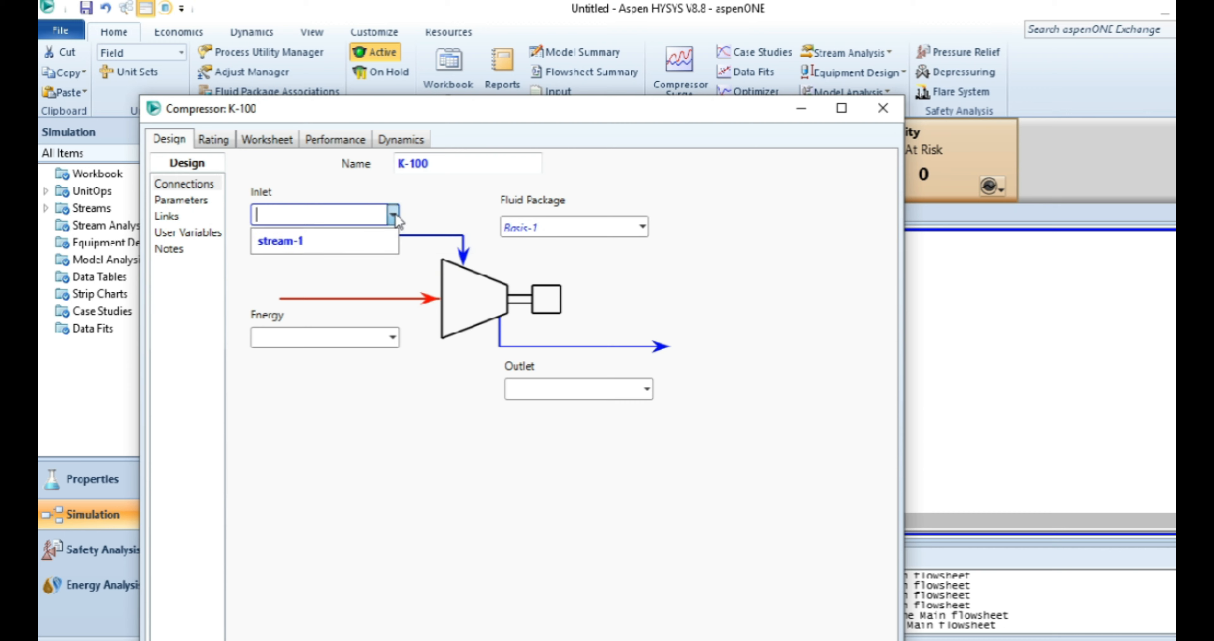
{"action": "left_click", "coordinate": [386, 239]}
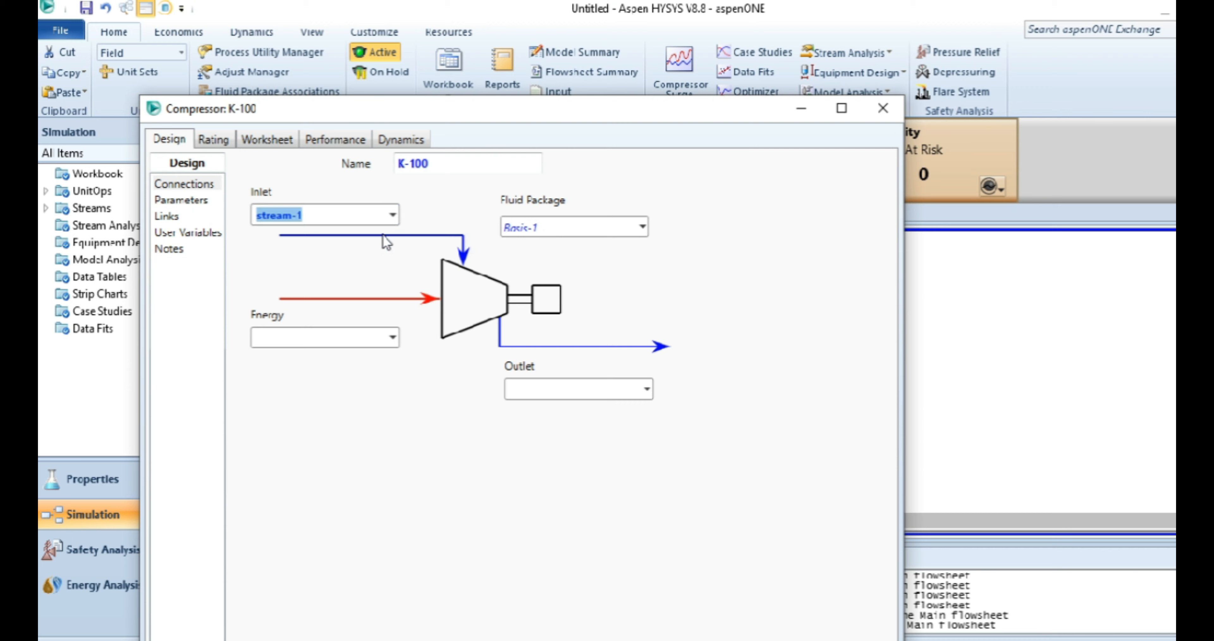
{"action": "left_click", "coordinate": [589, 394]}
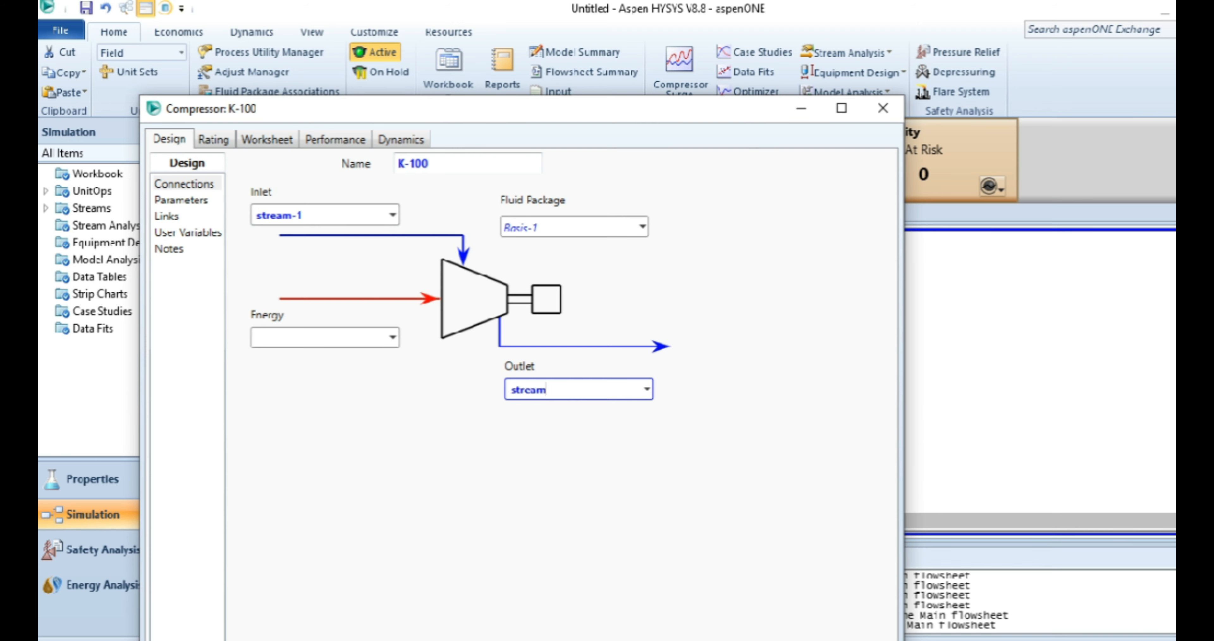
{"action": "type", "text": "stream 21"}
{"action": "key", "text": "BackSpace"}
{"action": "left_click", "coordinate": [730, 283]}
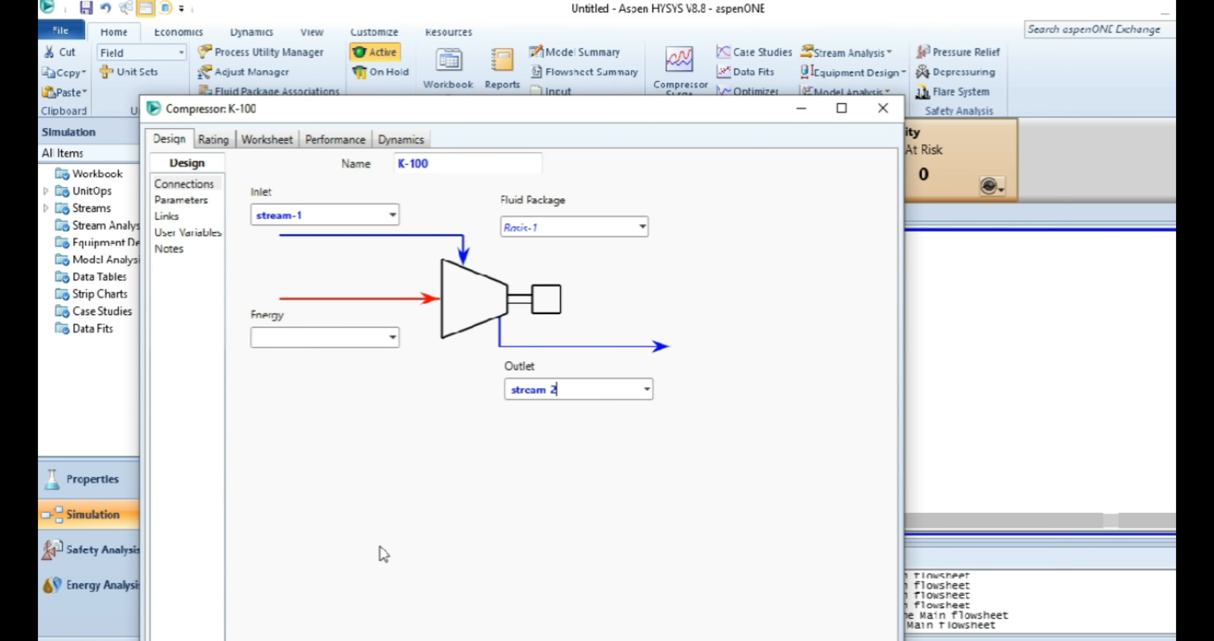
{"action": "left_click", "coordinate": [871, 108]}
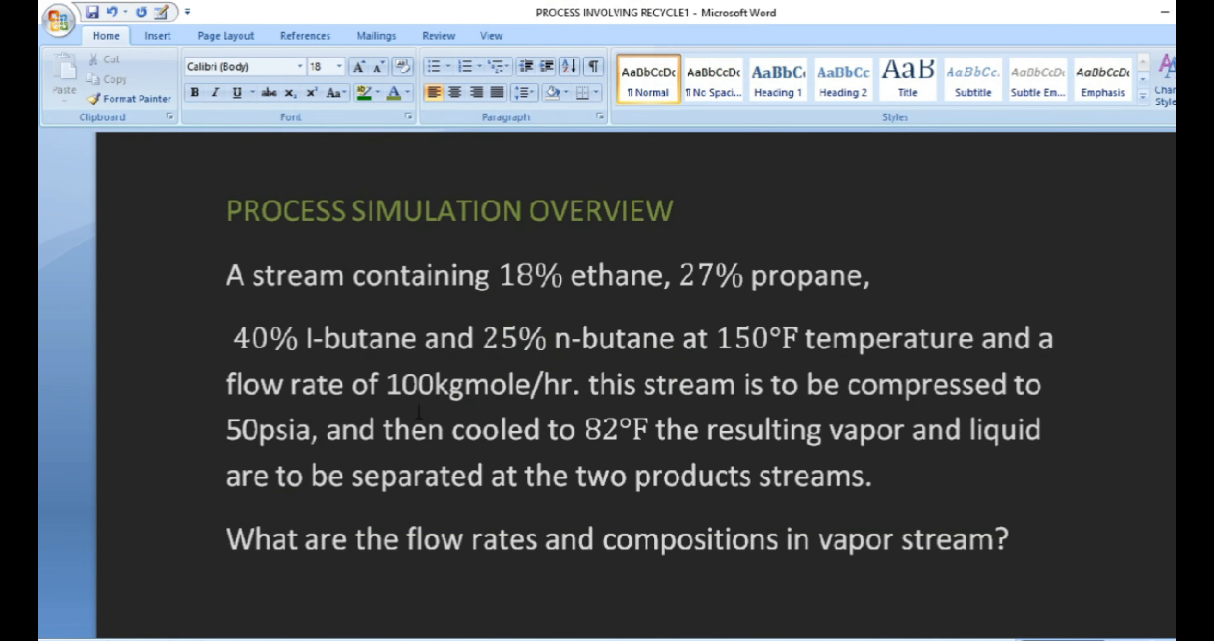
Step: Check the process overview in Microsoft Word, and set the pressure of stream-2 to 50 psia in HYSYS
{"action": "left_click_drag", "start_coordinate": [583, 428], "coordinate": [649, 416]}
{"action": "mouse_move", "coordinate": [280, 639]}
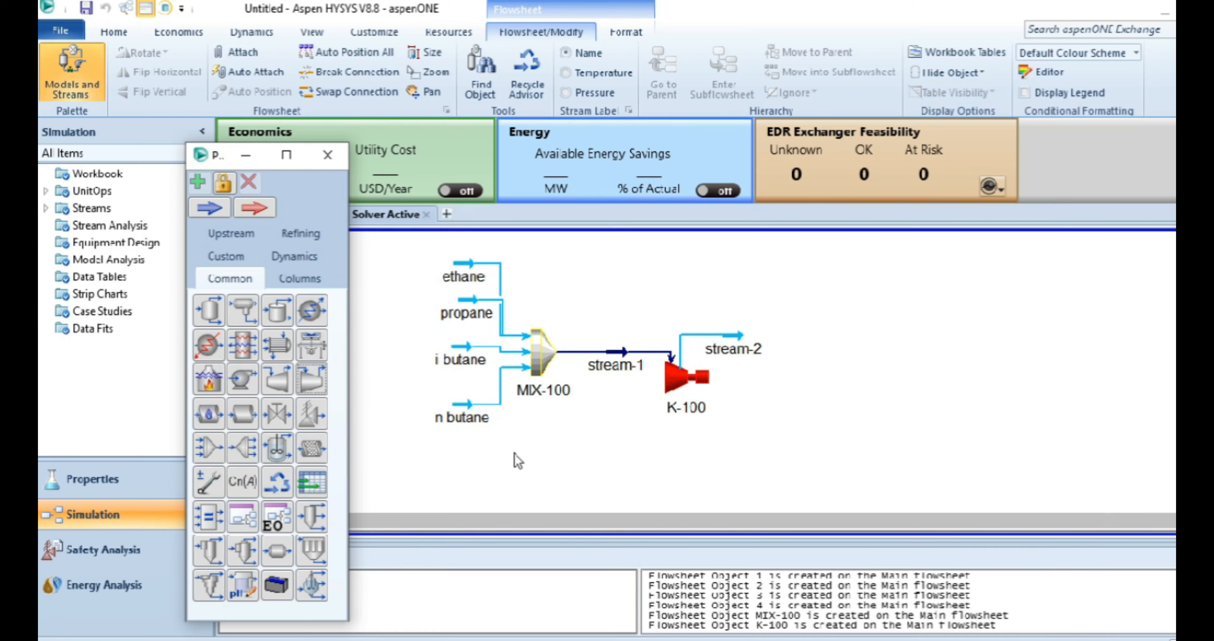
{"action": "left_click", "coordinate": [732, 335]}
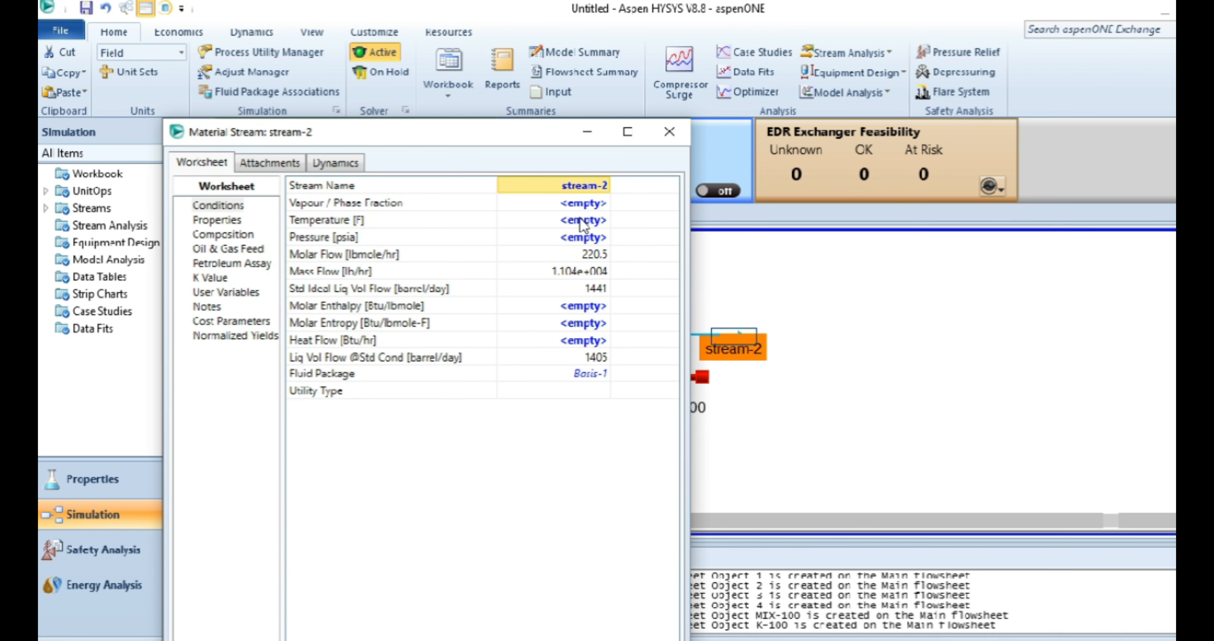
{"action": "left_click", "coordinate": [584, 238]}
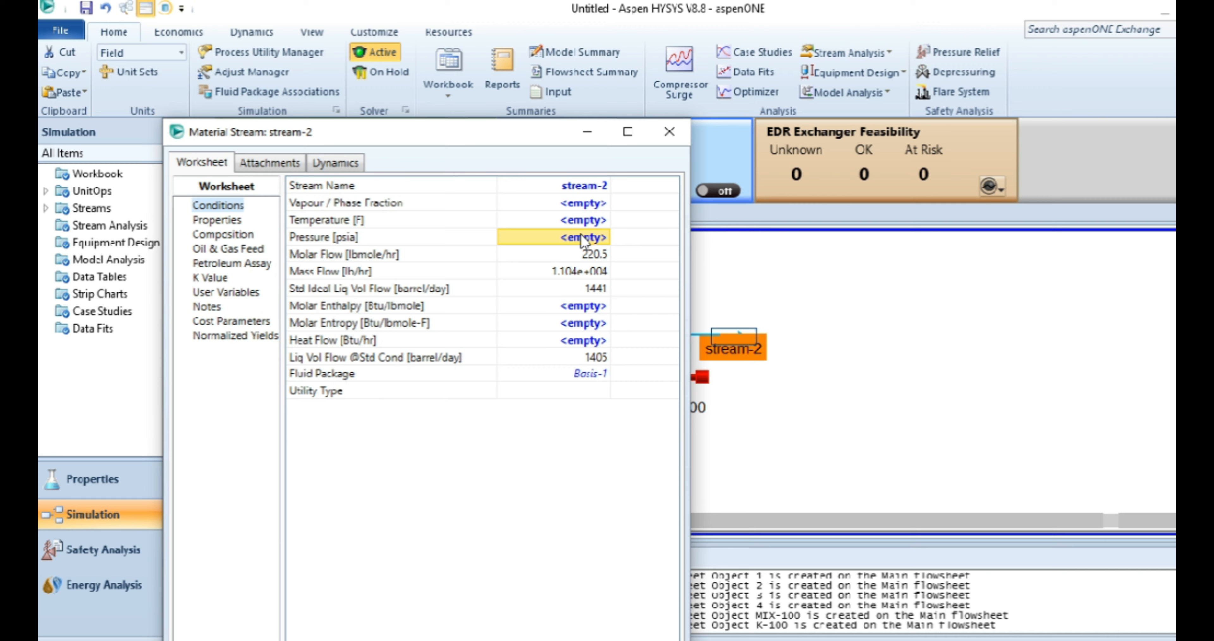
{"action": "type", "text": "50"}
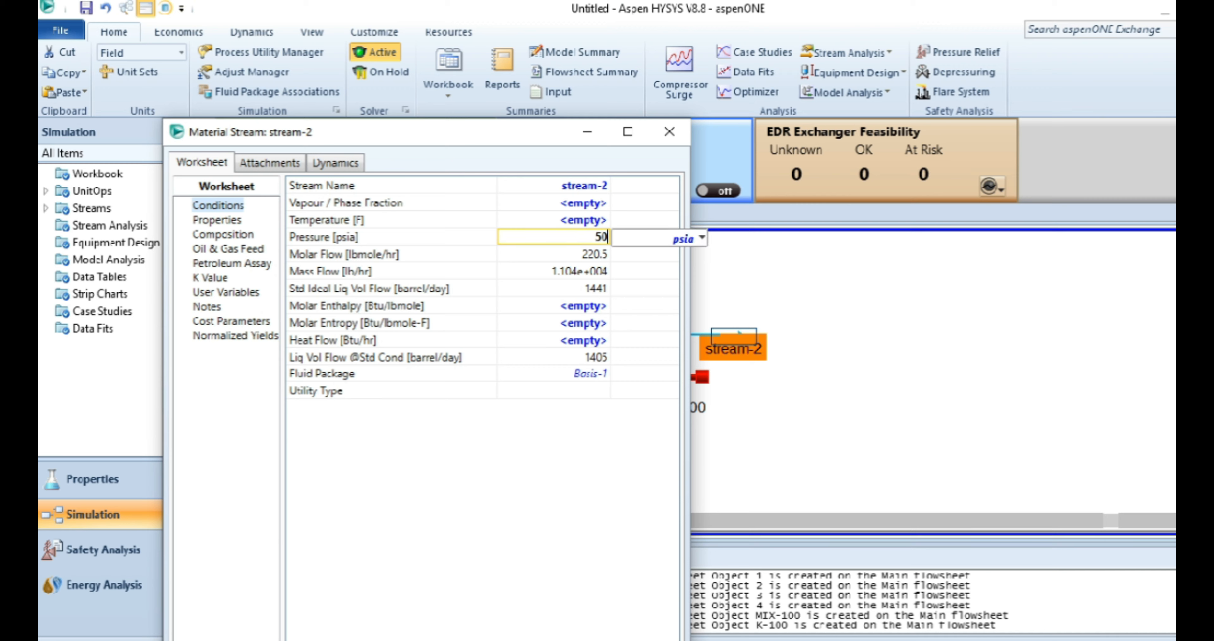
{"action": "key", "text": "Return"}
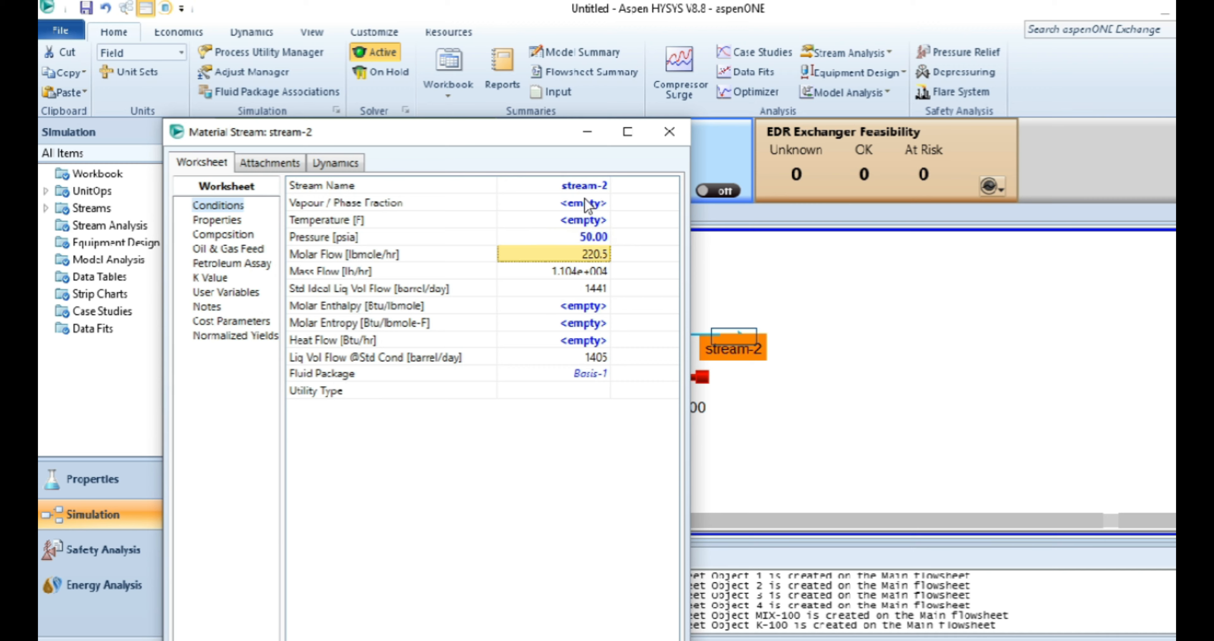
Step: Set the vapour fraction of stream-2 to 1, review its conditions in a maximized window, and close the window
{"action": "left_click", "coordinate": [586, 205]}
{"action": "type", "text": "1"}
{"action": "key", "text": "Return"}
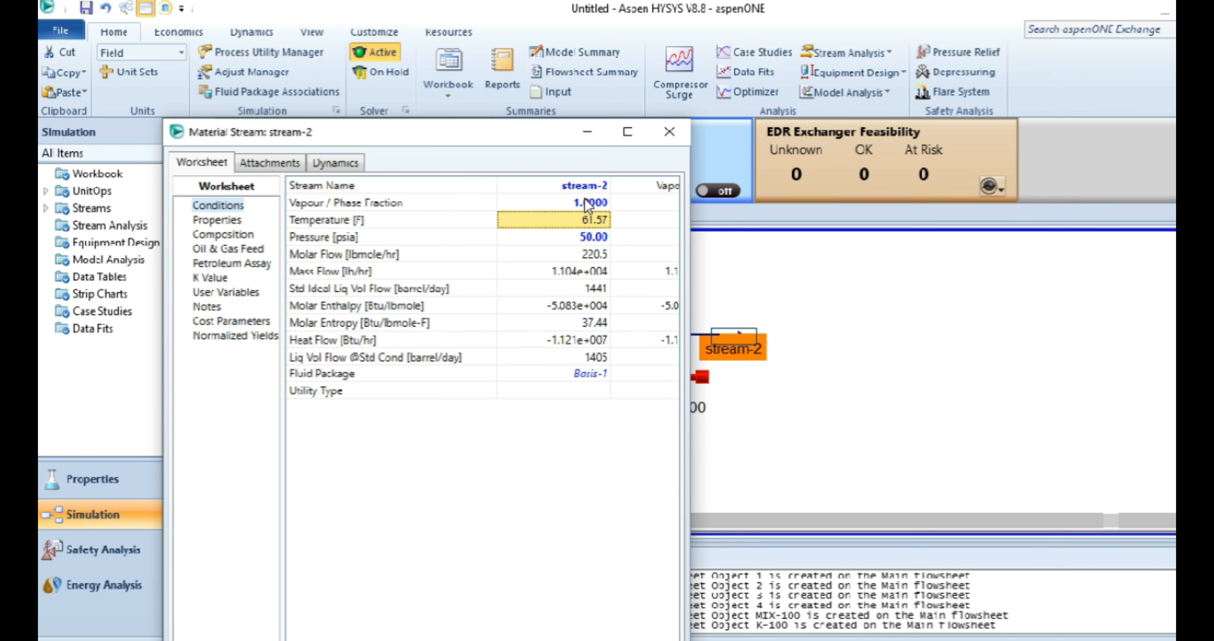
{"action": "left_click", "coordinate": [631, 132]}
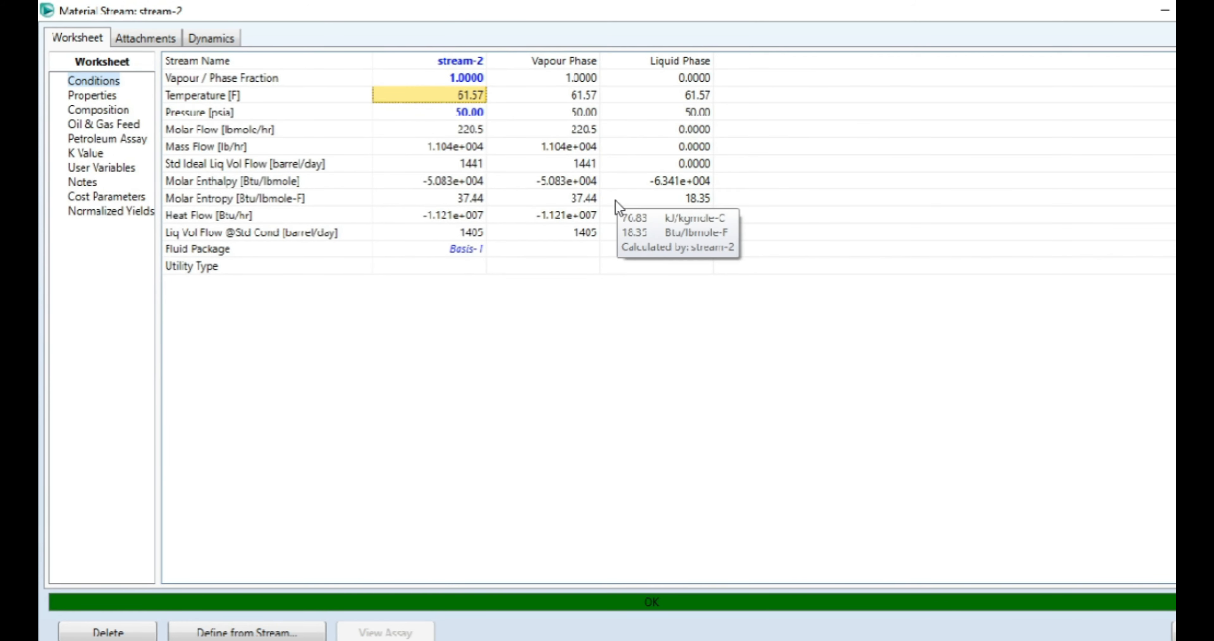
{"action": "left_click", "coordinate": [1163, 9]}
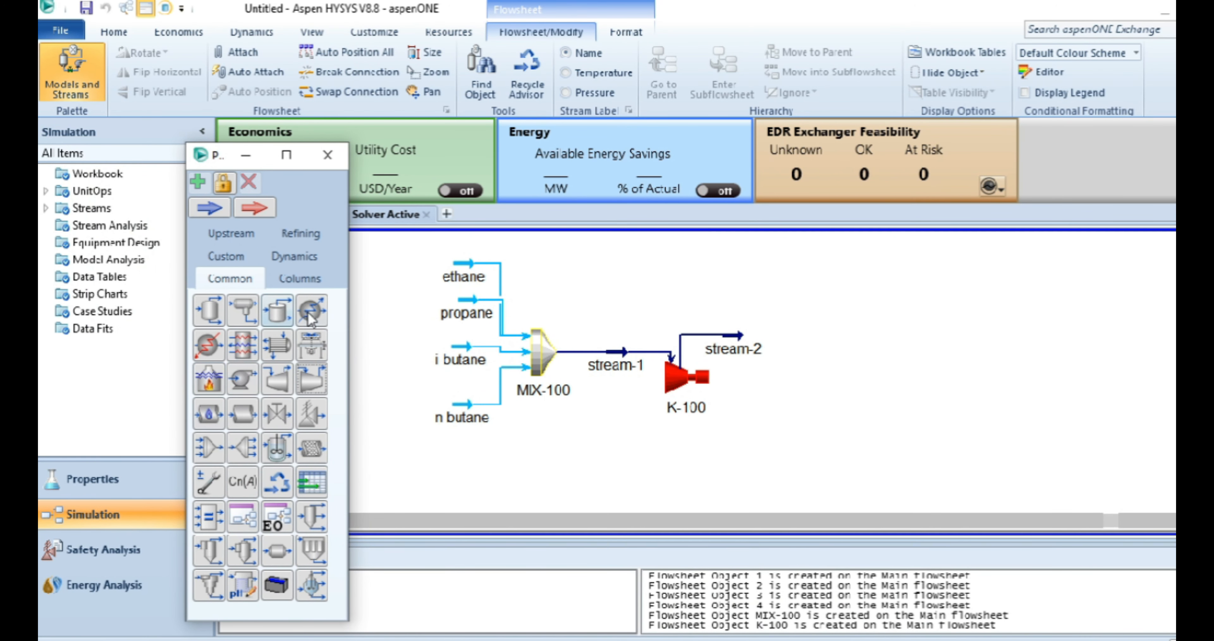
Step: Place a cooler after the compressor, with stream-2 as its inlet and a new stream-3 as its outlet
{"action": "left_click_drag", "start_coordinate": [312, 311], "coordinate": [824, 360]}
{"action": "double_click", "coordinate": [824, 359]}
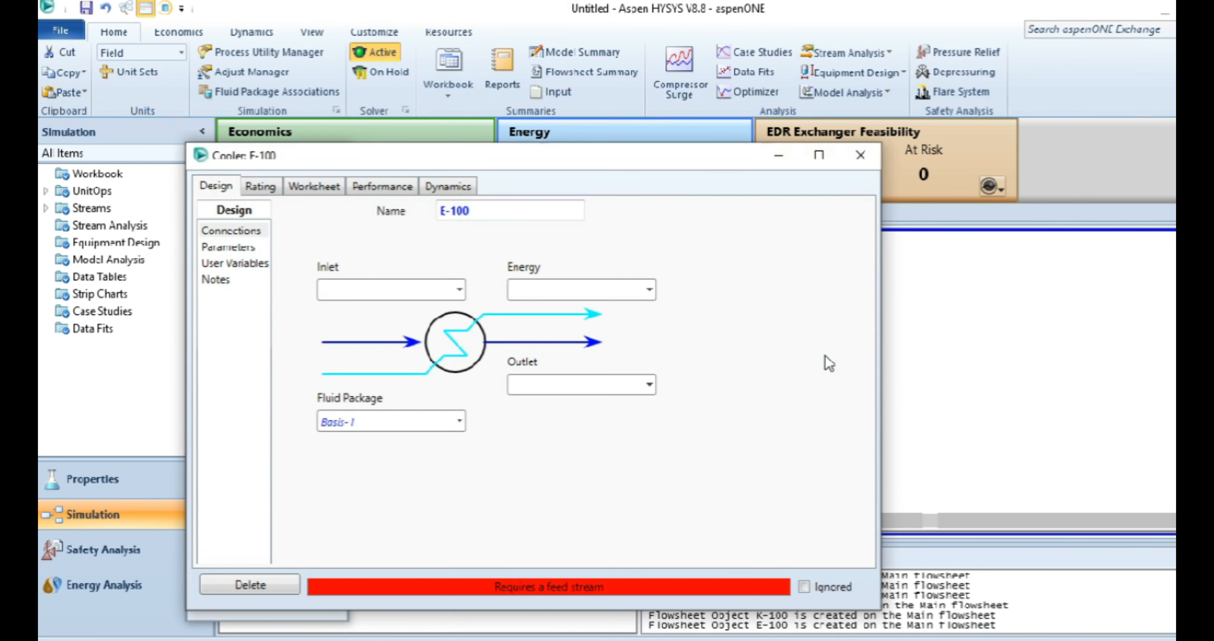
{"action": "left_click", "coordinate": [462, 290]}
{"action": "left_click", "coordinate": [351, 313]}
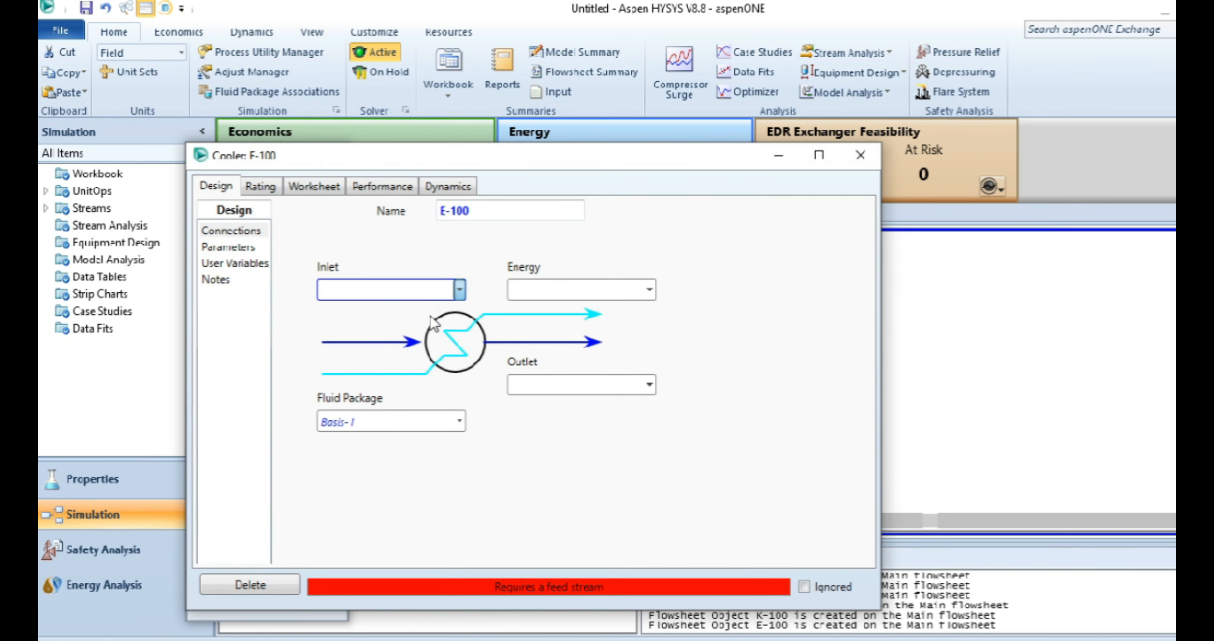
{"action": "left_click", "coordinate": [574, 383]}
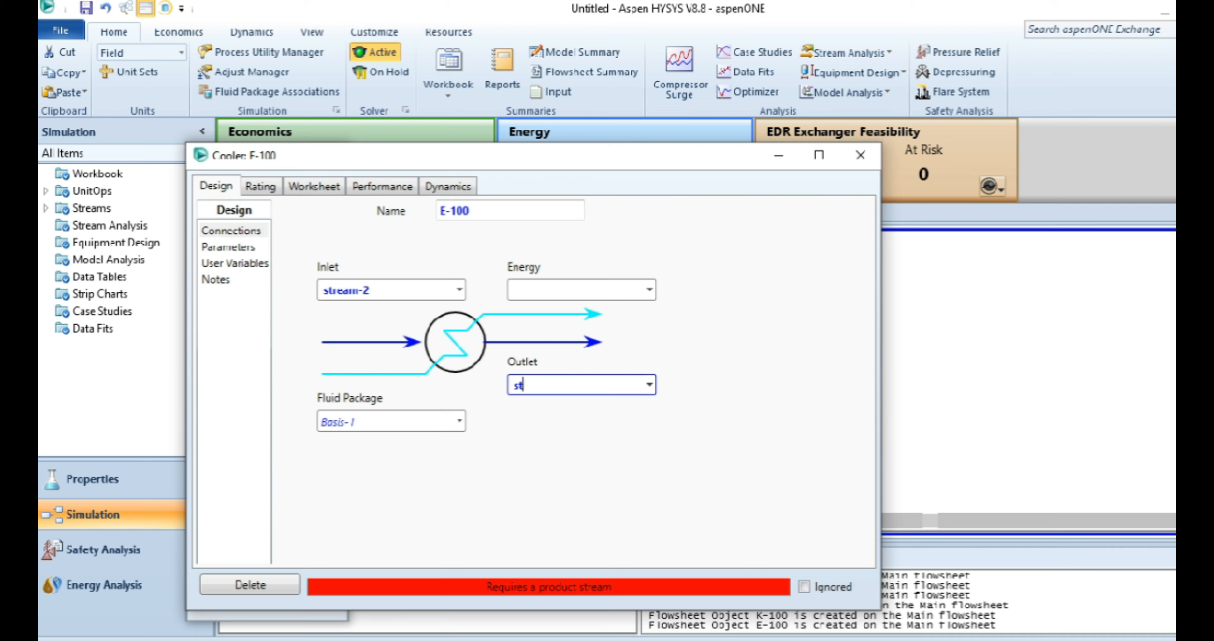
{"action": "type", "text": "stream-3"}
{"action": "key", "text": "Return"}
Step: Attach an energy stream named c-energy to cooler E-100 and close the cooler's property window
{"action": "left_click", "coordinate": [566, 287]}
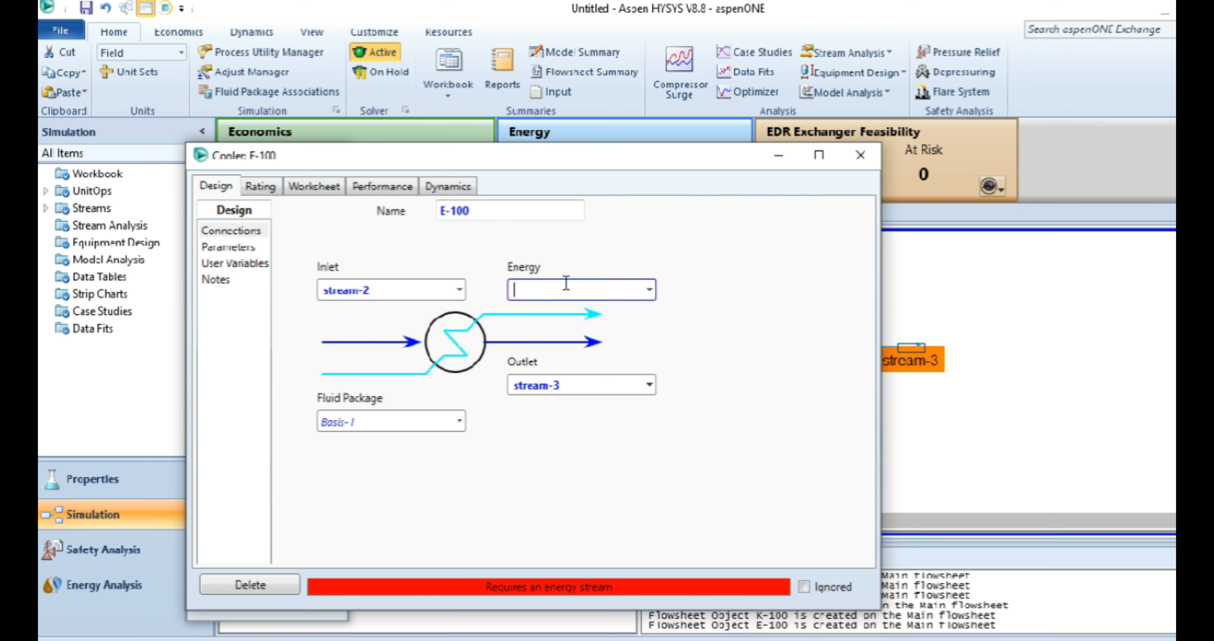
{"action": "type", "text": "q"}
{"action": "key", "text": "Return"}
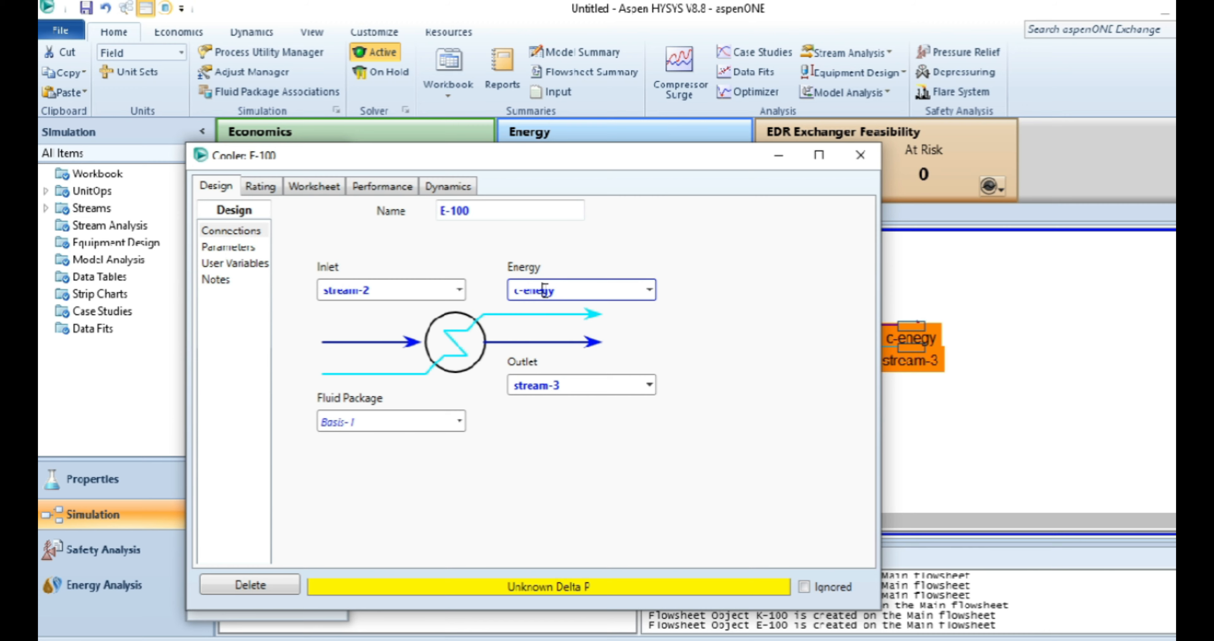
{"action": "key", "text": "Return"}
{"action": "left_click", "coordinate": [867, 155]}
Step: Move the c-energy stream away from stream-3 on the flowsheet and check its properties
{"action": "left_click_drag", "start_coordinate": [932, 341], "coordinate": [1076, 317]}
{"action": "left_click", "coordinate": [1029, 398]}
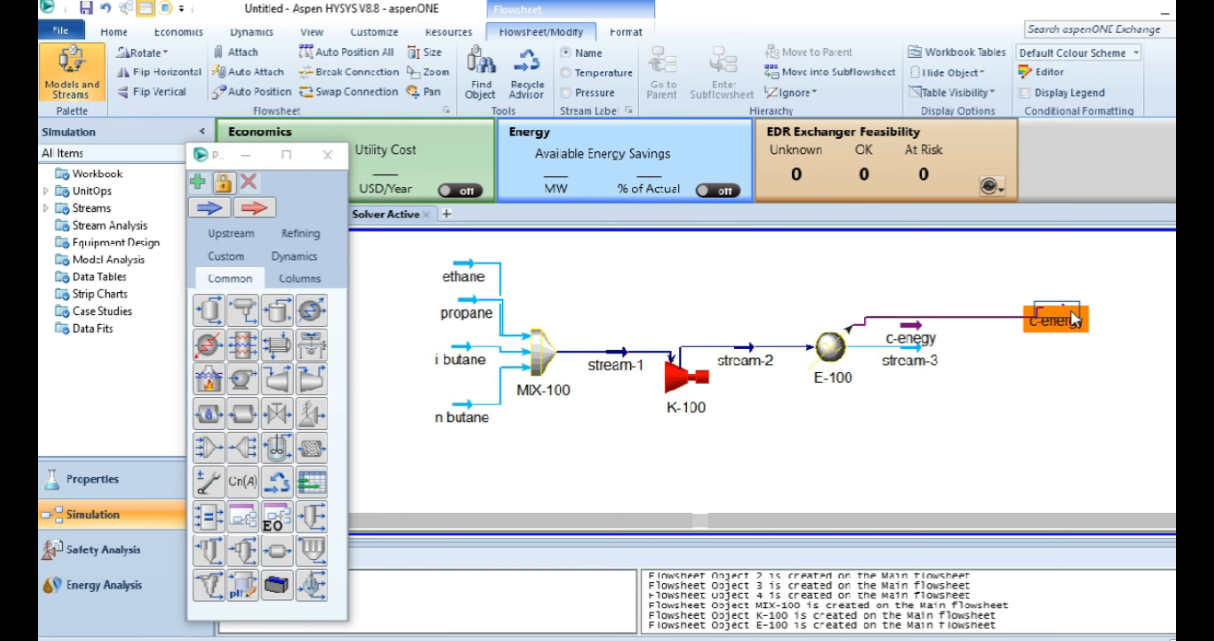
{"action": "left_click", "coordinate": [1022, 379]}
{"action": "double_click", "coordinate": [1064, 313]}
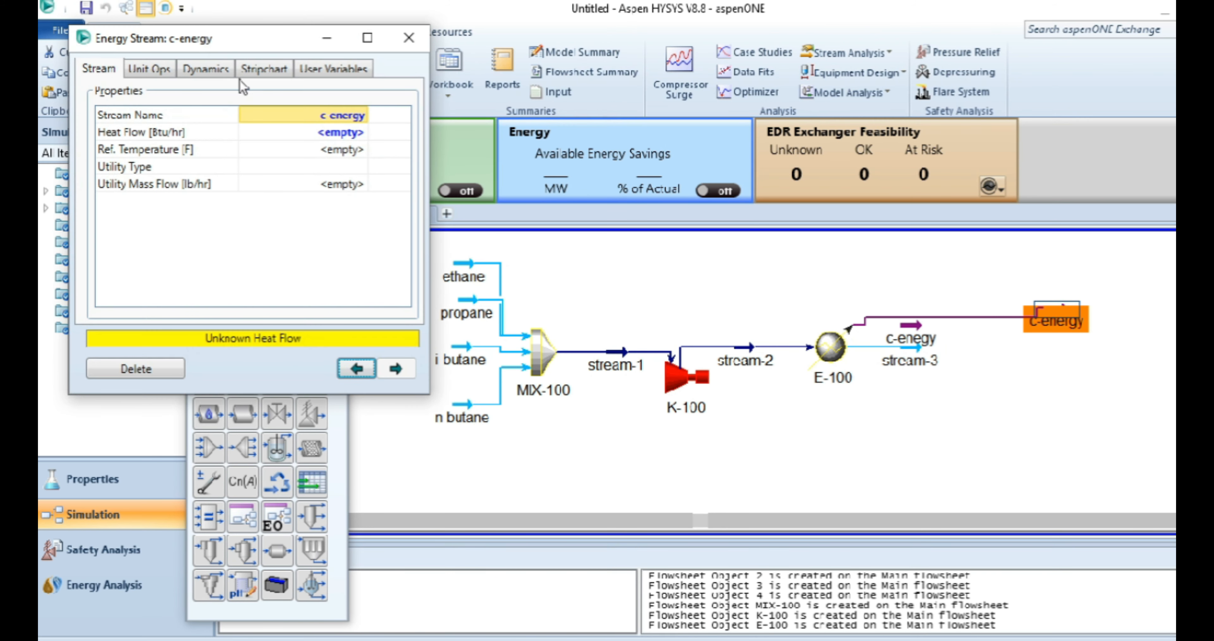
{"action": "left_click", "coordinate": [406, 42]}
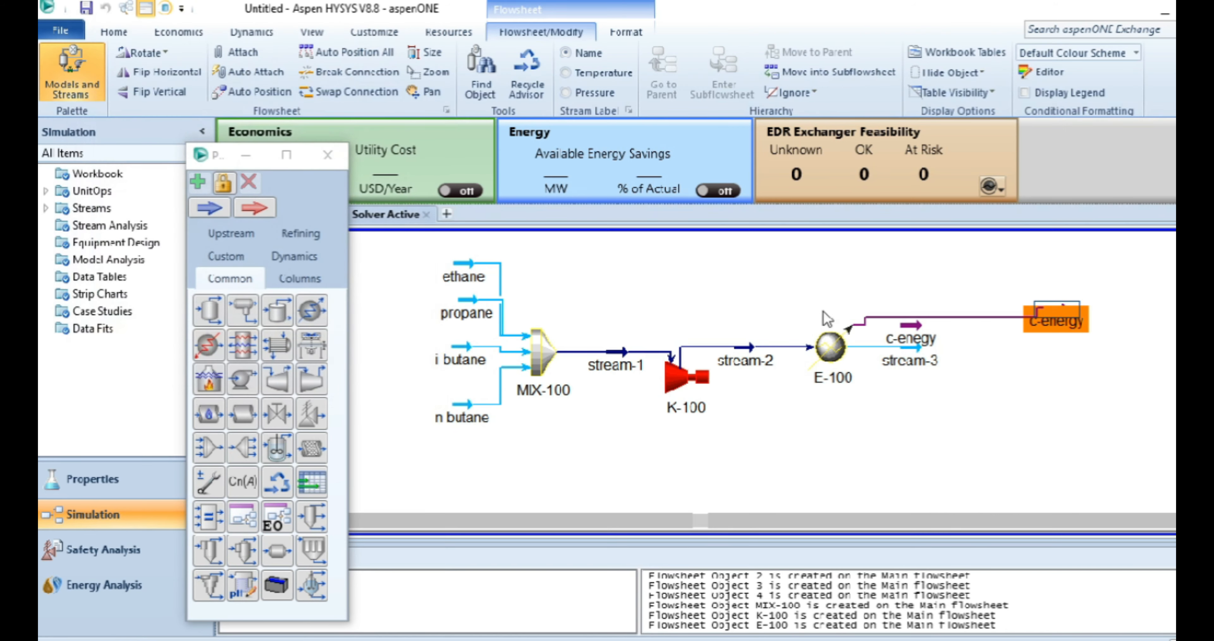
{"action": "left_click", "coordinate": [935, 364]}
Step: Set the temperature of stream-3 to 82 F in the worksheet of cooler E-100
{"action": "double_click", "coordinate": [831, 349]}
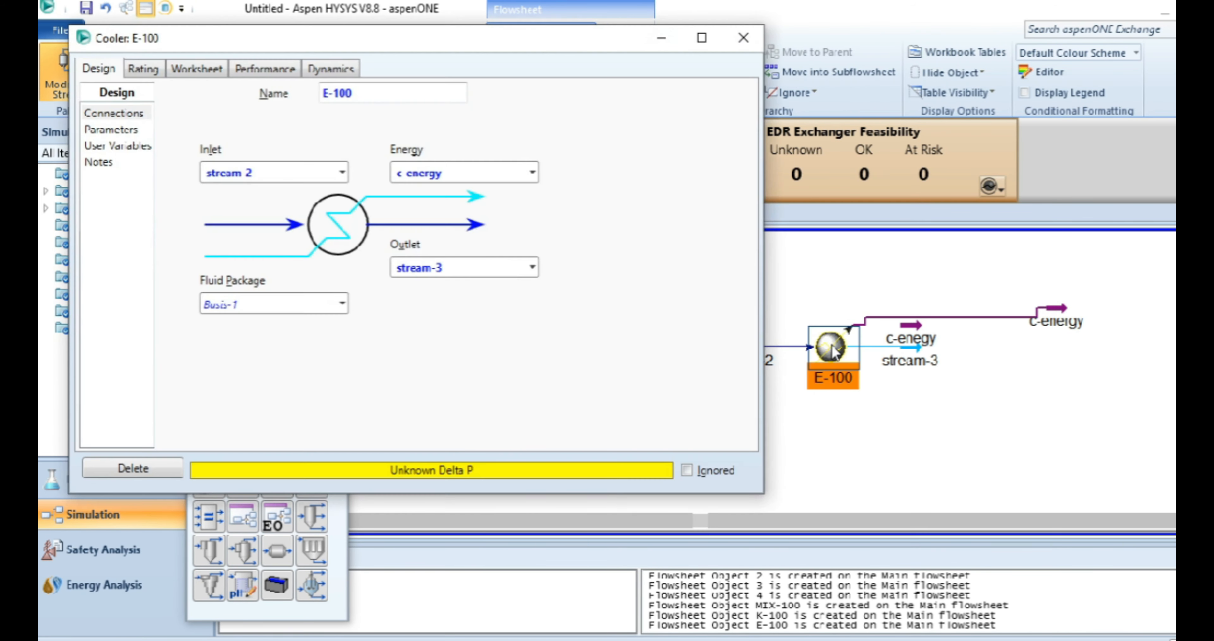
{"action": "left_click", "coordinate": [198, 70]}
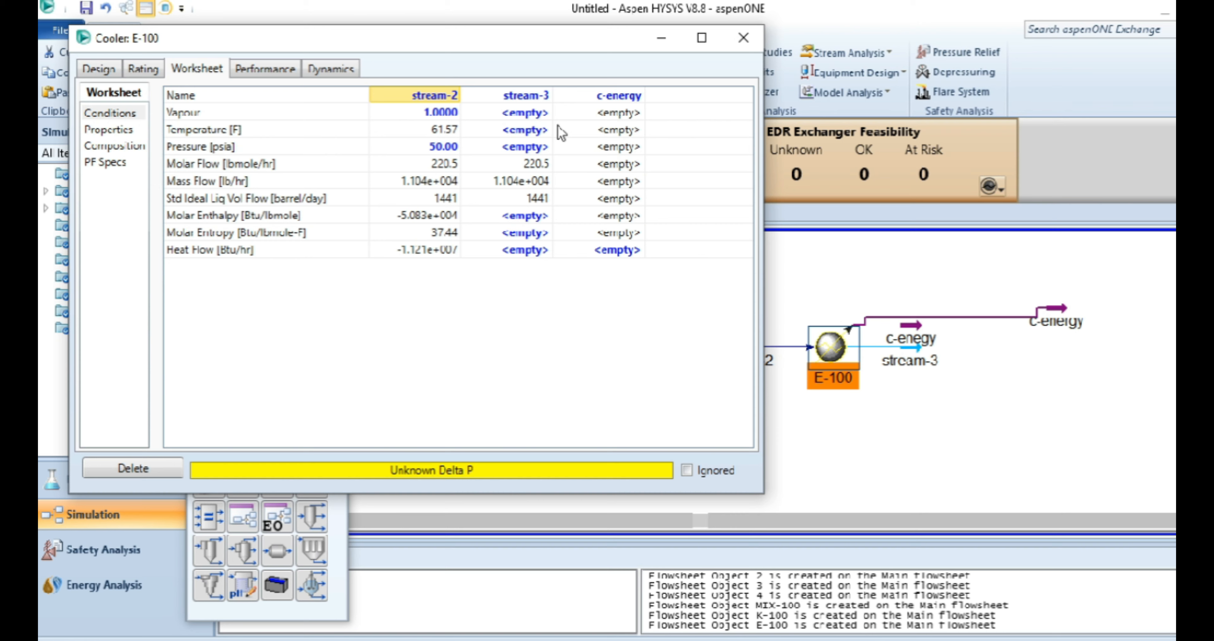
{"action": "left_click", "coordinate": [537, 134]}
{"action": "type", "text": "8"}
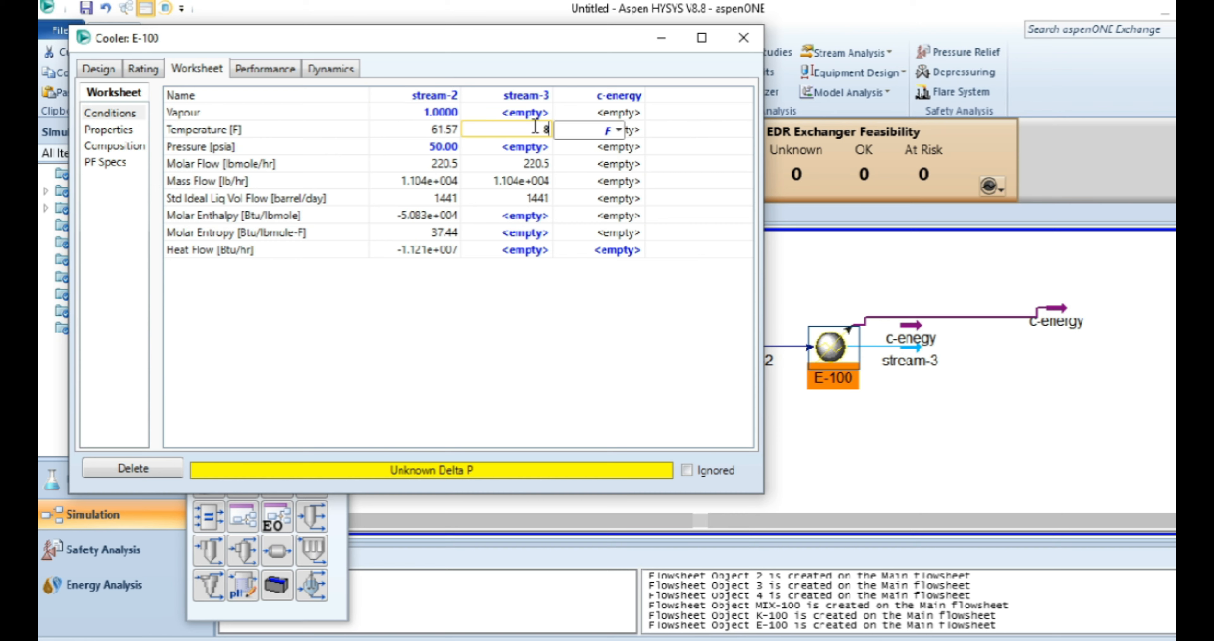
{"action": "type", "text": "2"}
{"action": "key", "text": "Return"}
Step: Set the vapour fraction of stream-3 to 1 and close the cooler's property window
{"action": "left_click", "coordinate": [529, 112]}
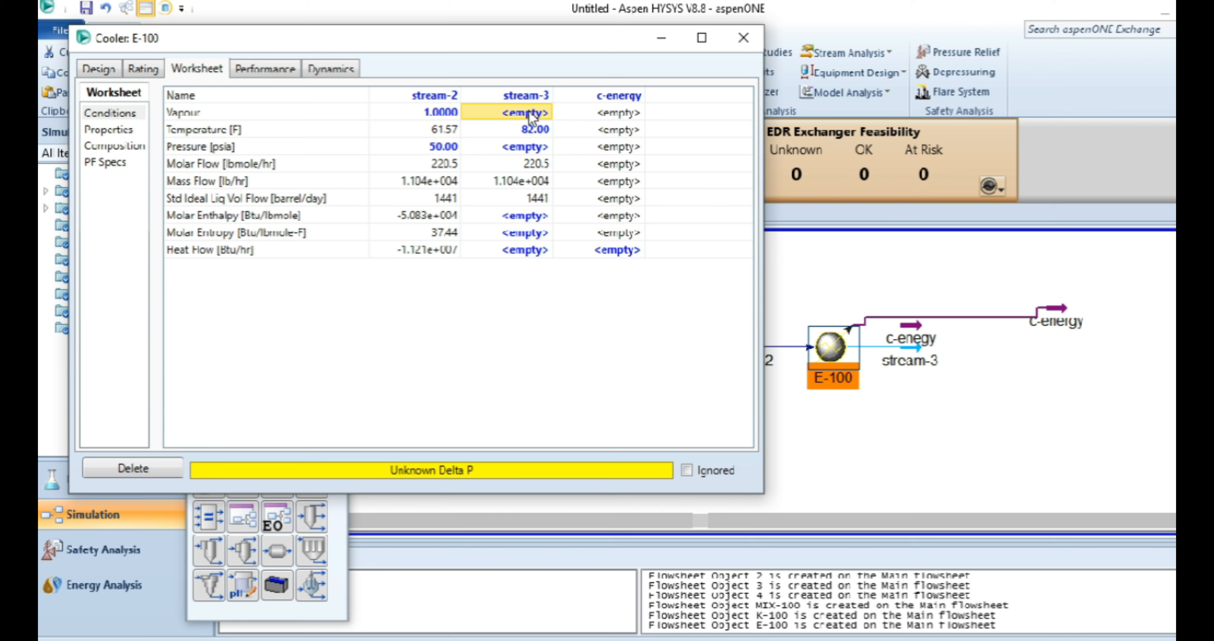
{"action": "type", "text": "1"}
{"action": "key", "text": "Return"}
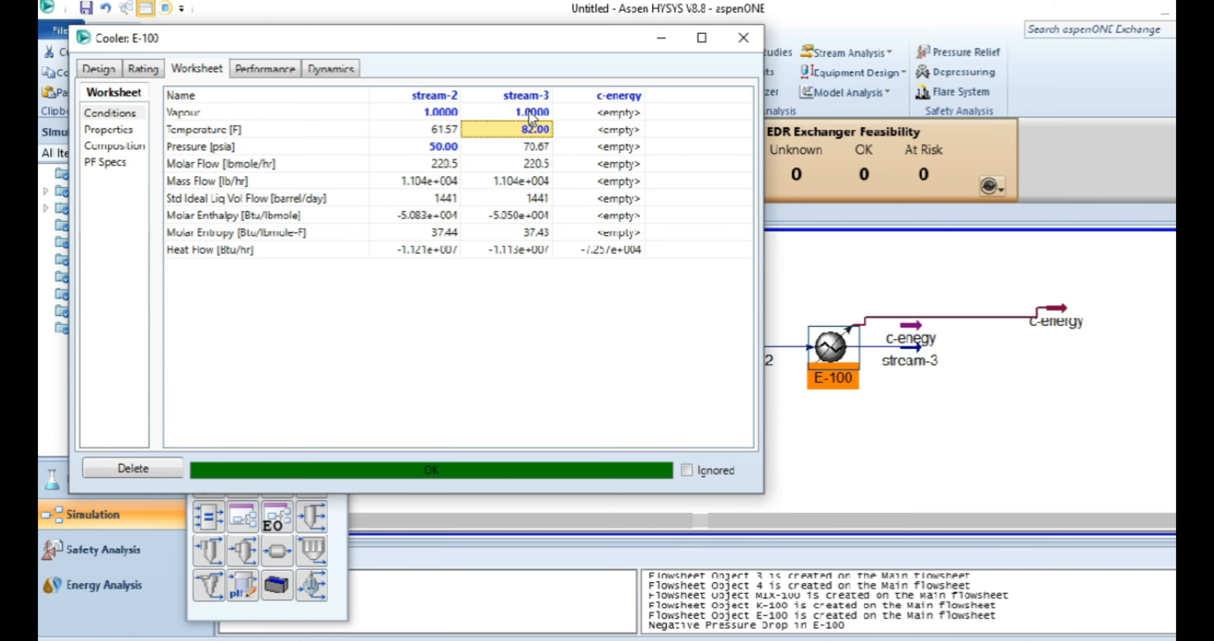
{"action": "left_click", "coordinate": [743, 38]}
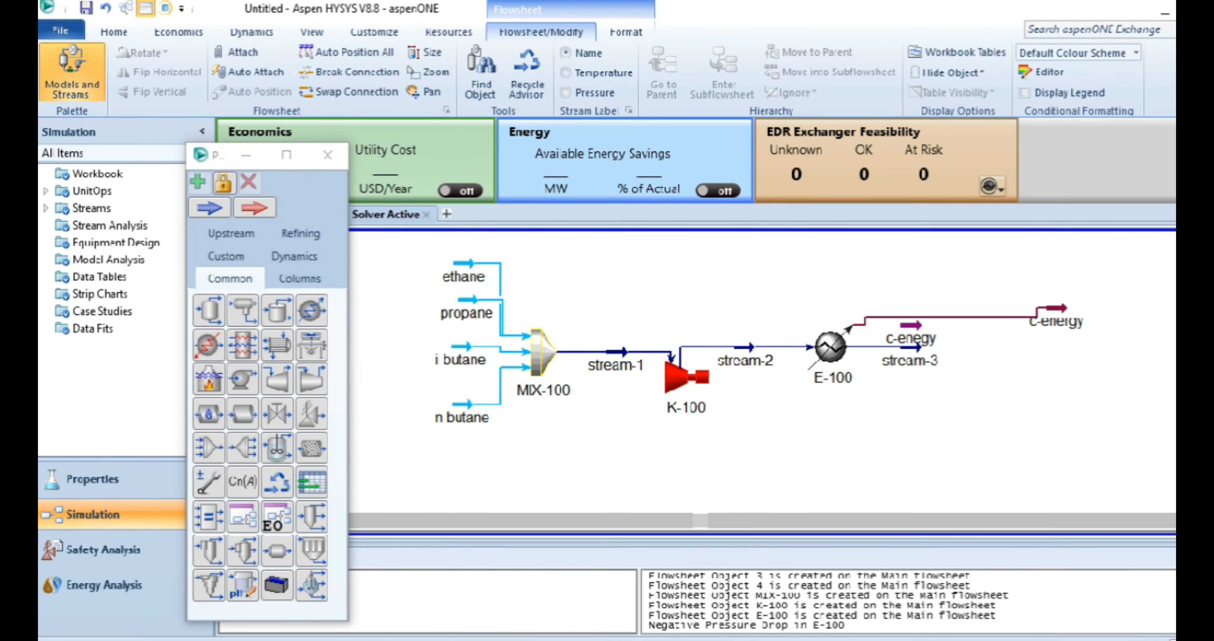
Step: Place a separator downstream of the cooler on the flowsheet and show its connections in a maximized window
{"action": "left_click", "coordinate": [424, 638]}
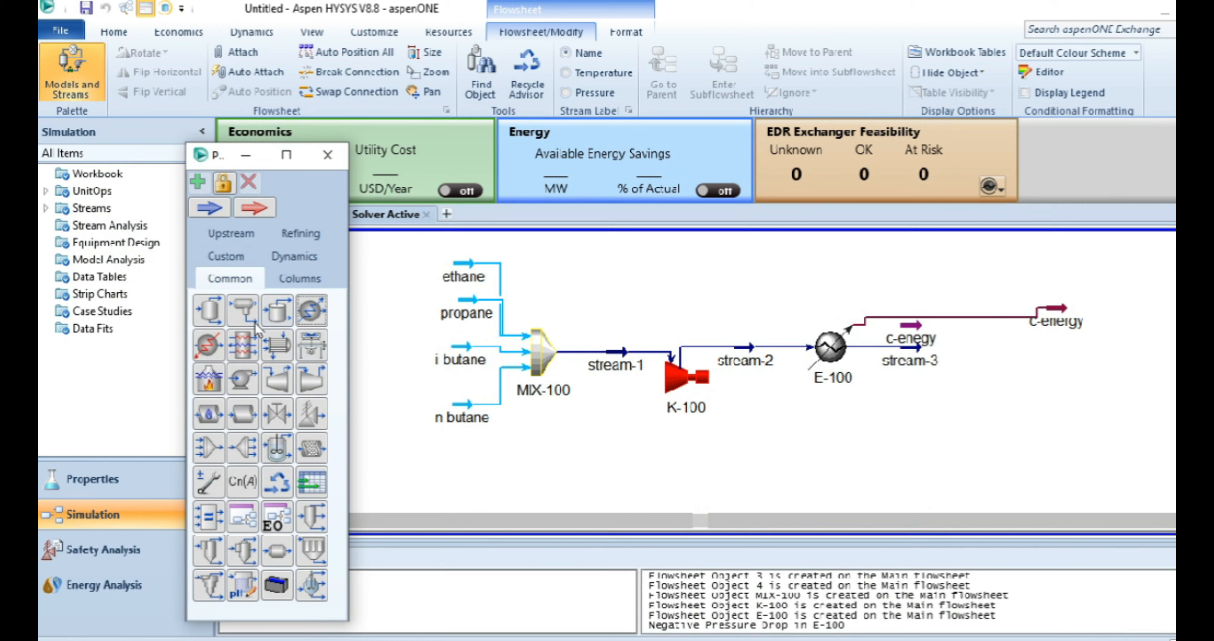
{"action": "left_click", "coordinate": [216, 310]}
{"action": "left_click", "coordinate": [1122, 333]}
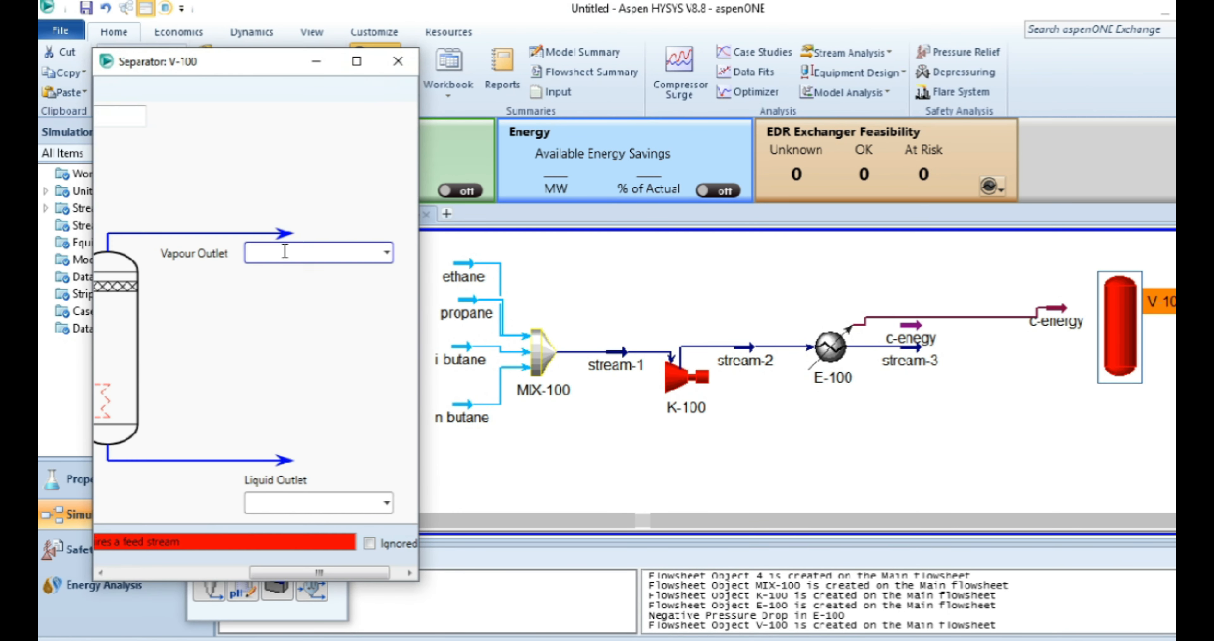
{"action": "left_click", "coordinate": [356, 61]}
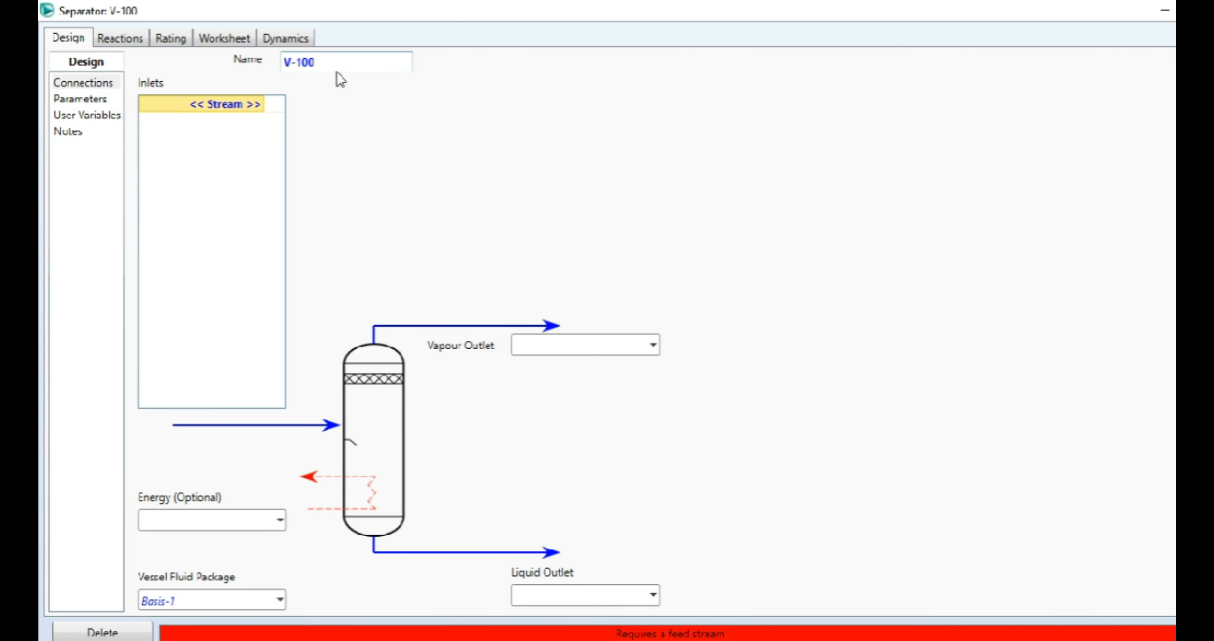
Step: Connect separator V-100 with stream-3 as inlet, vapour-1 as vapour outlet and liquid-1 as liquid outlet, and close its window
{"action": "left_click", "coordinate": [262, 106]}
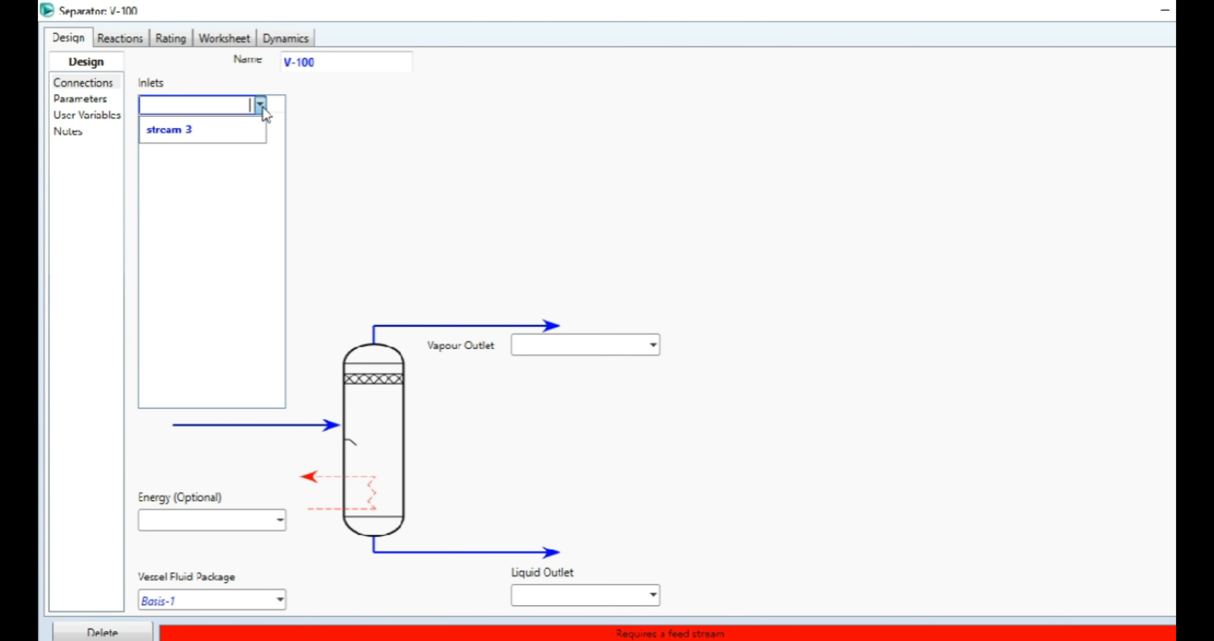
{"action": "left_click", "coordinate": [237, 127]}
{"action": "left_click", "coordinate": [538, 344]}
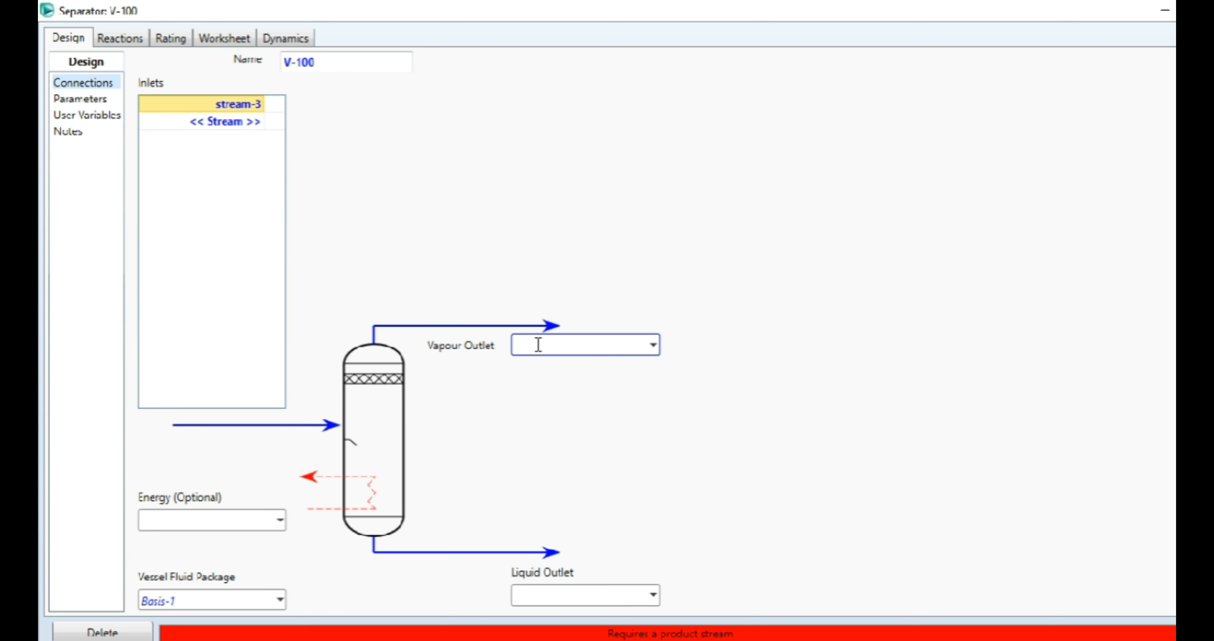
{"action": "type", "text": "vo"}
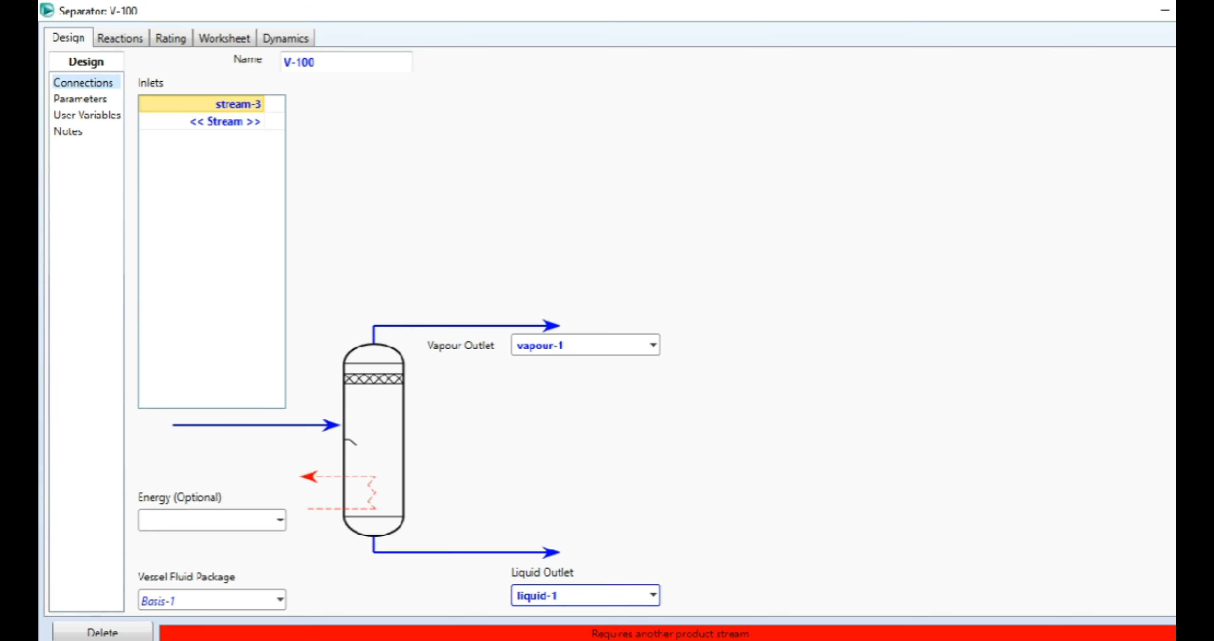
{"action": "key", "text": "Return"}
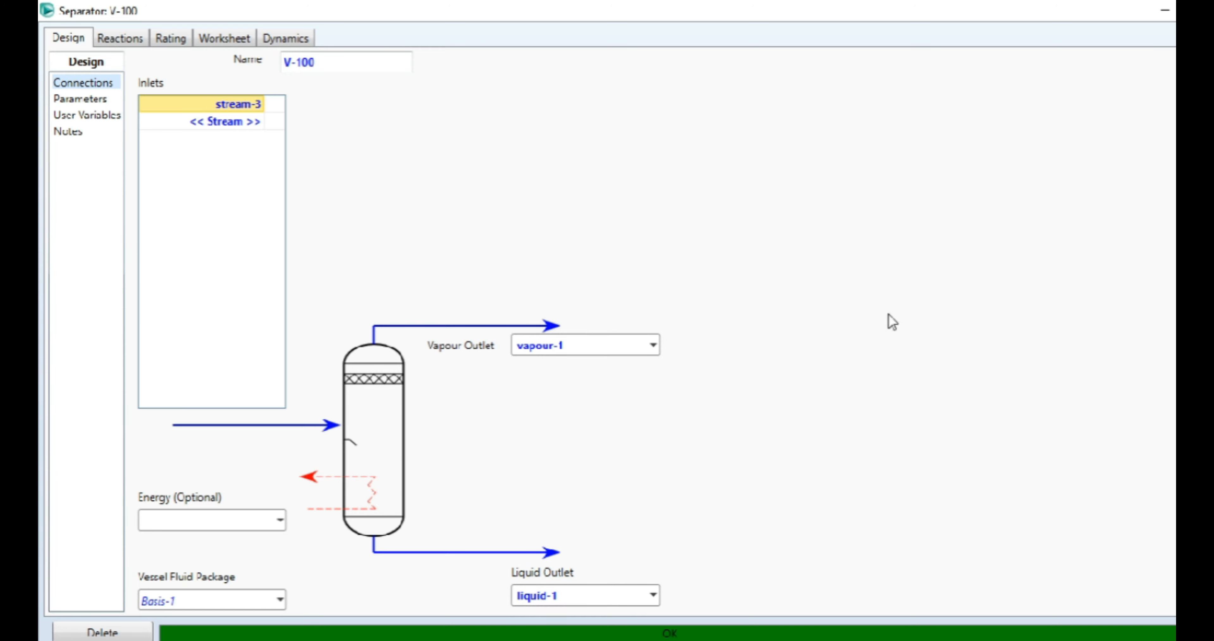
{"action": "left_click", "coordinate": [1174, 10]}
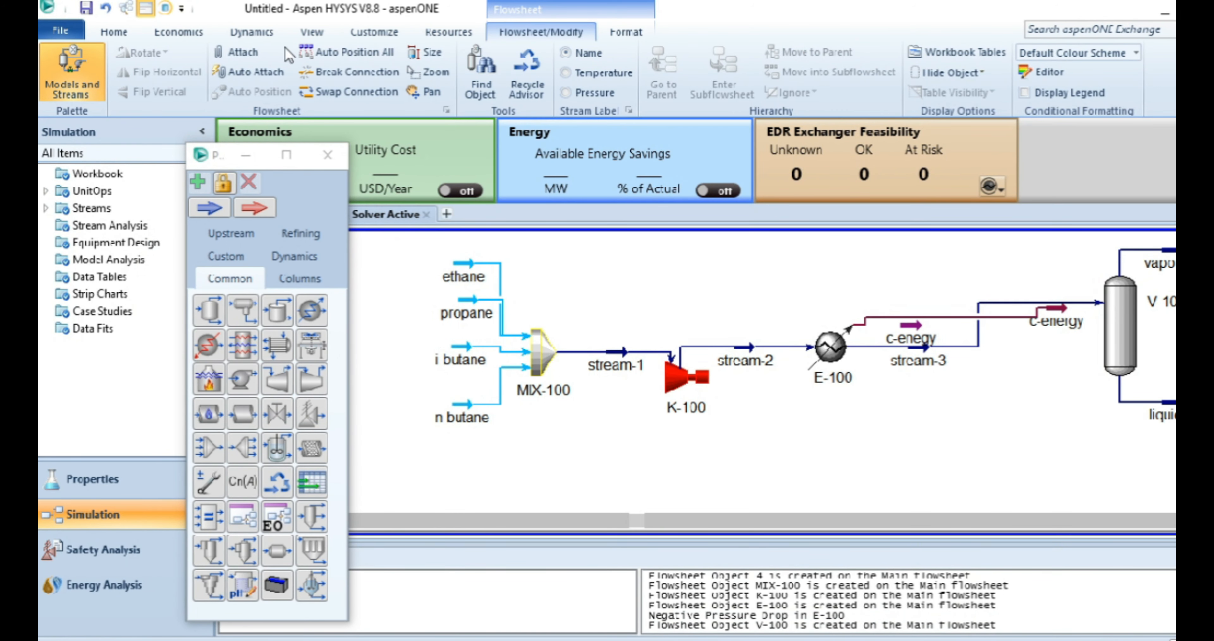
Step: Auto-position all flowsheet objects, put away the model palette, and reread the process description in the Word document
{"action": "left_click", "coordinate": [390, 58]}
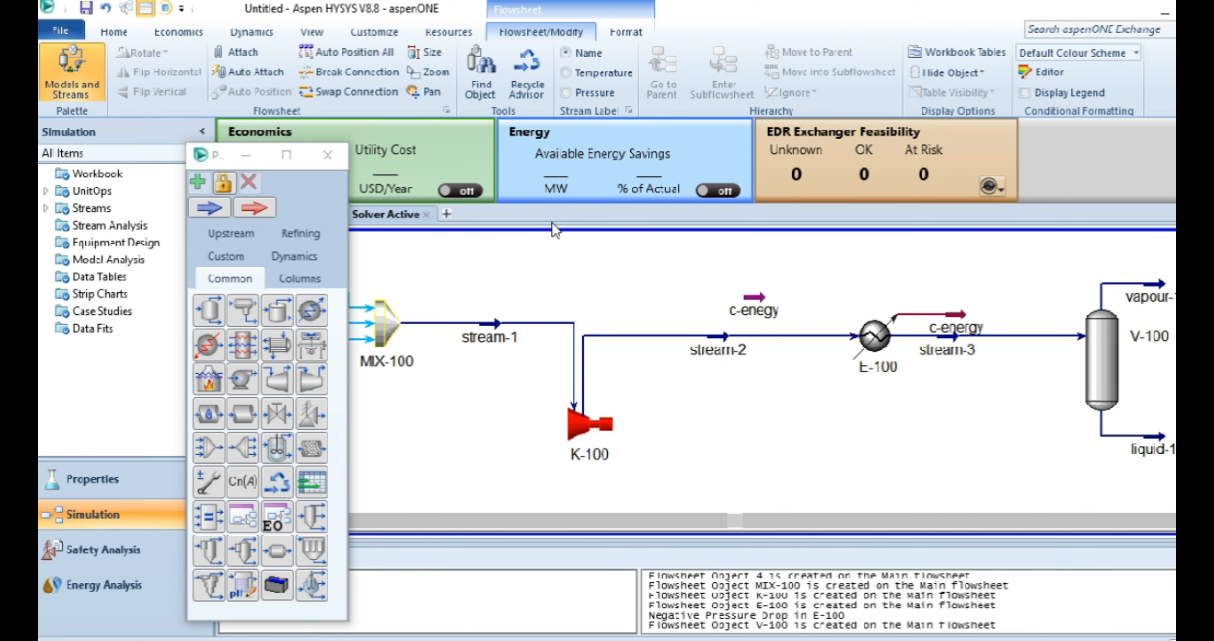
{"action": "left_click", "coordinate": [244, 159]}
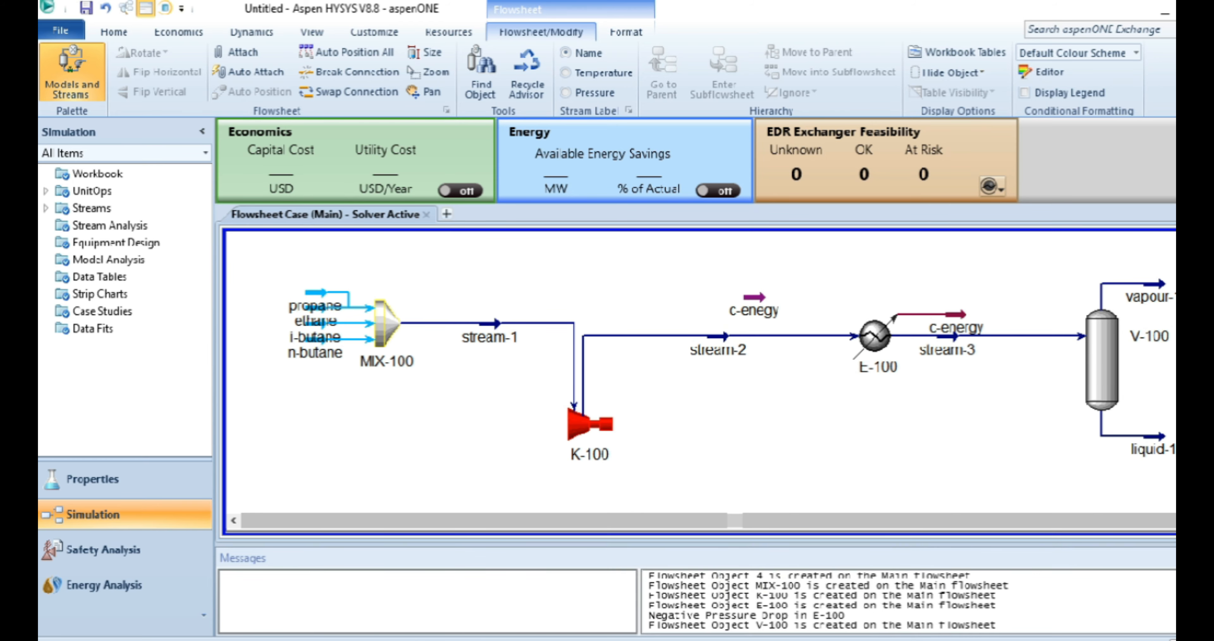
{"action": "left_click", "coordinate": [378, 636]}
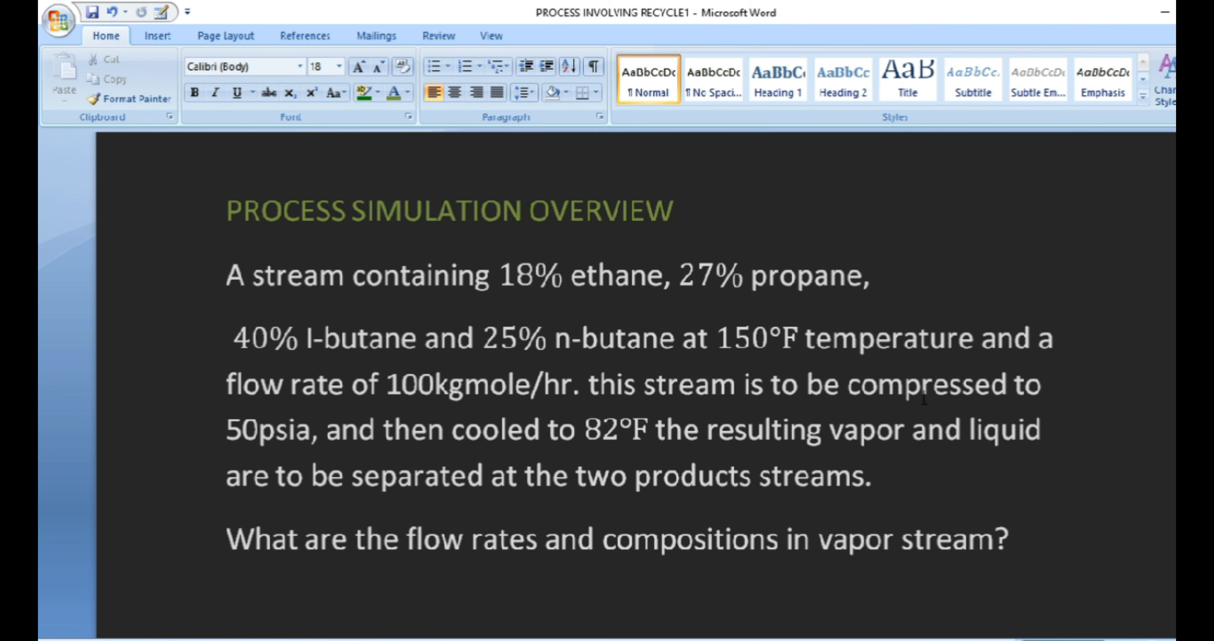
{"action": "left_click", "coordinate": [1164, 12]}
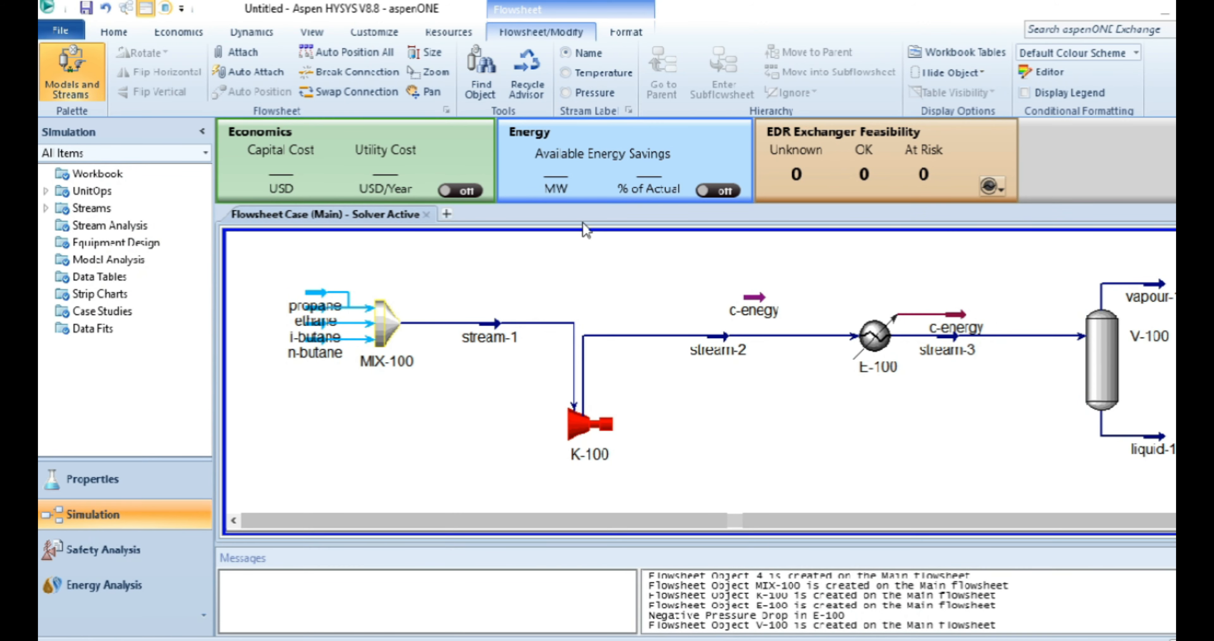
Step: Repeat the automatic positioning of all flowsheet objects to get a compact layout with both separator outlets in view
{"action": "left_click", "coordinate": [437, 72]}
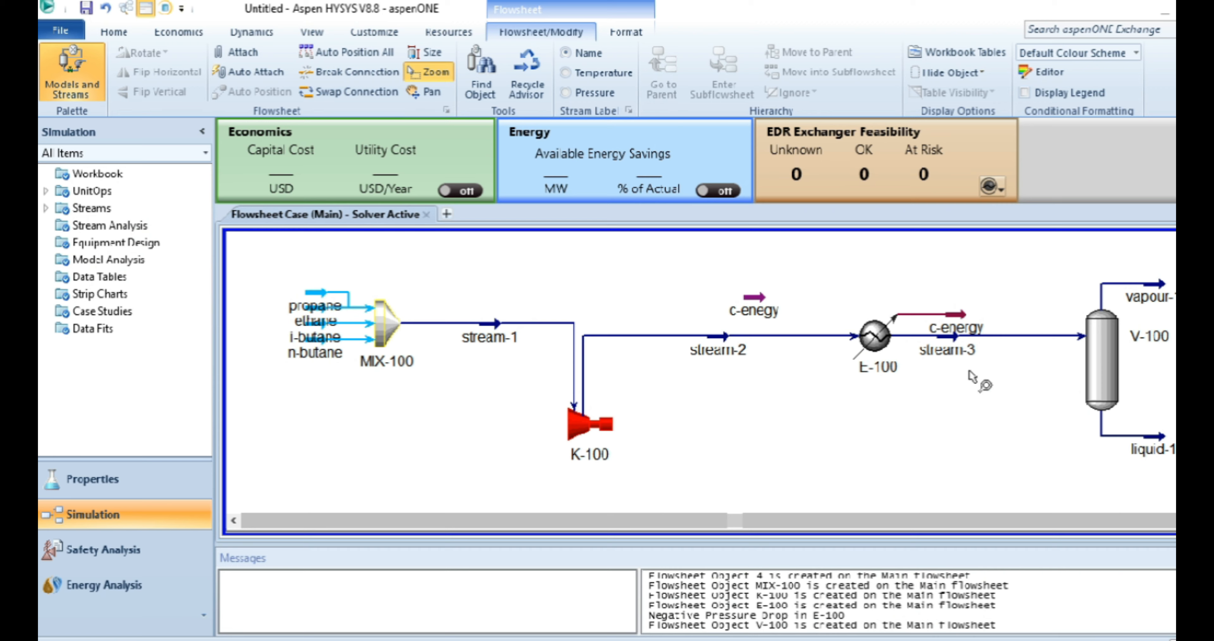
{"action": "left_click", "coordinate": [975, 453]}
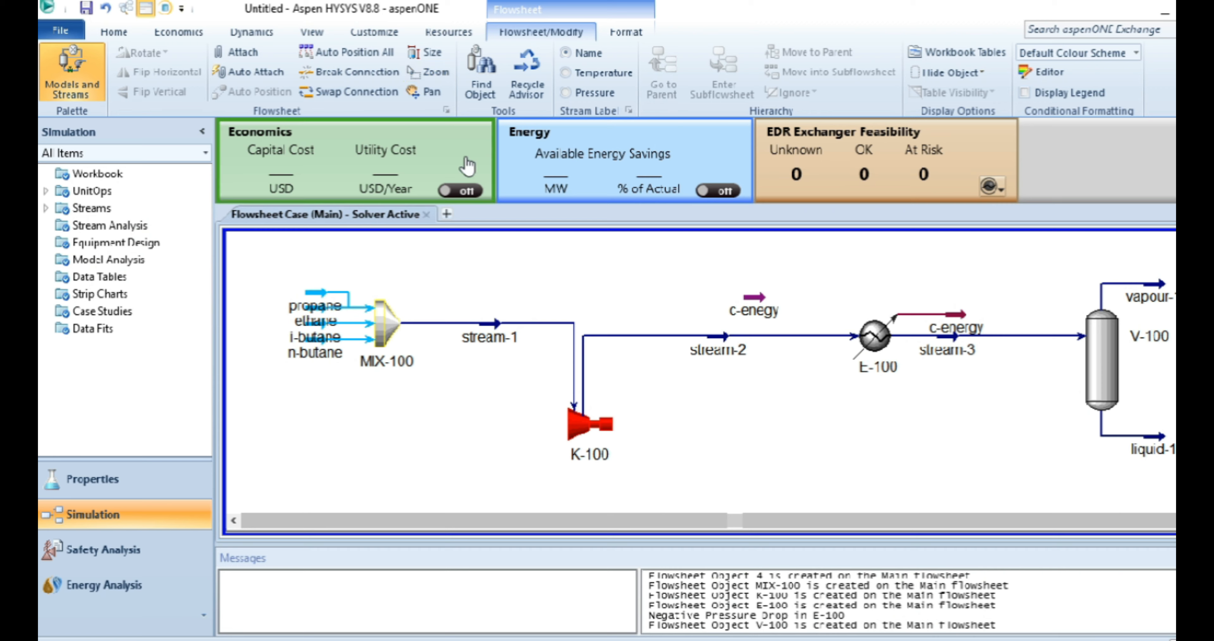
{"action": "left_click", "coordinate": [359, 53]}
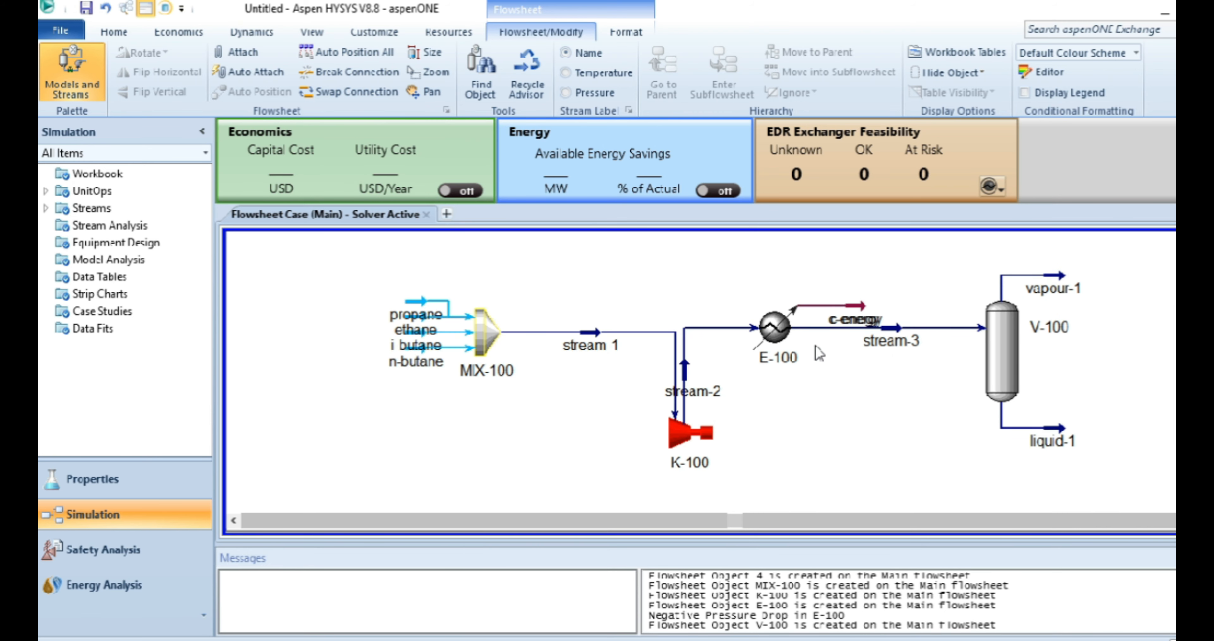
{"action": "left_click", "coordinate": [359, 55]}
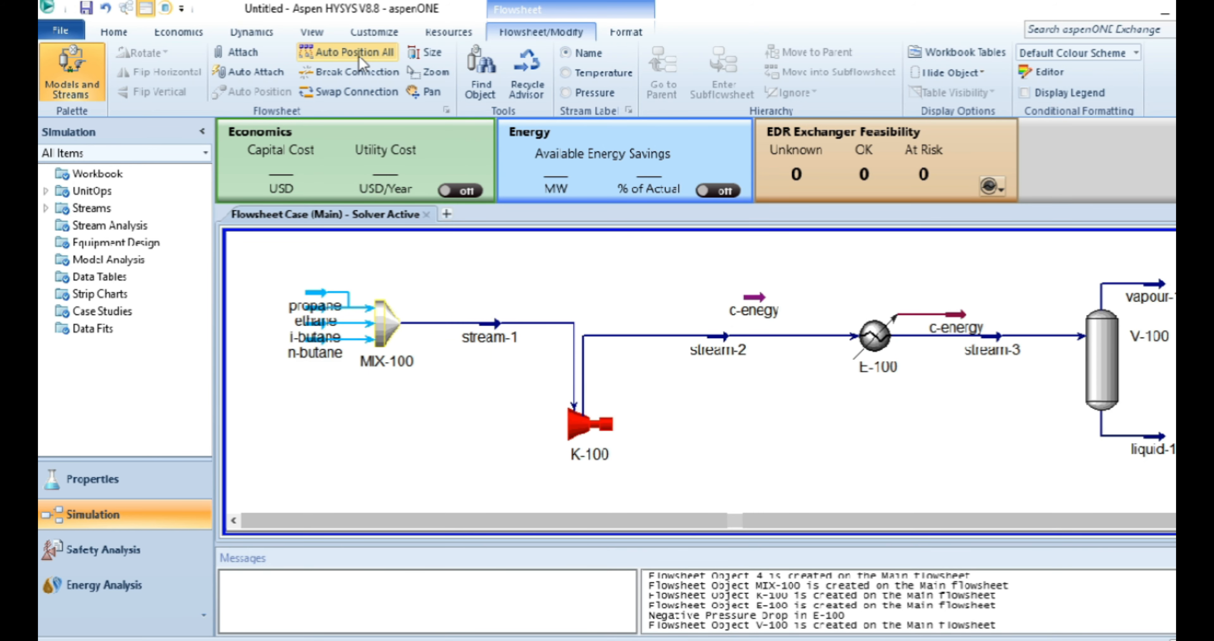
{"action": "left_click", "coordinate": [359, 56]}
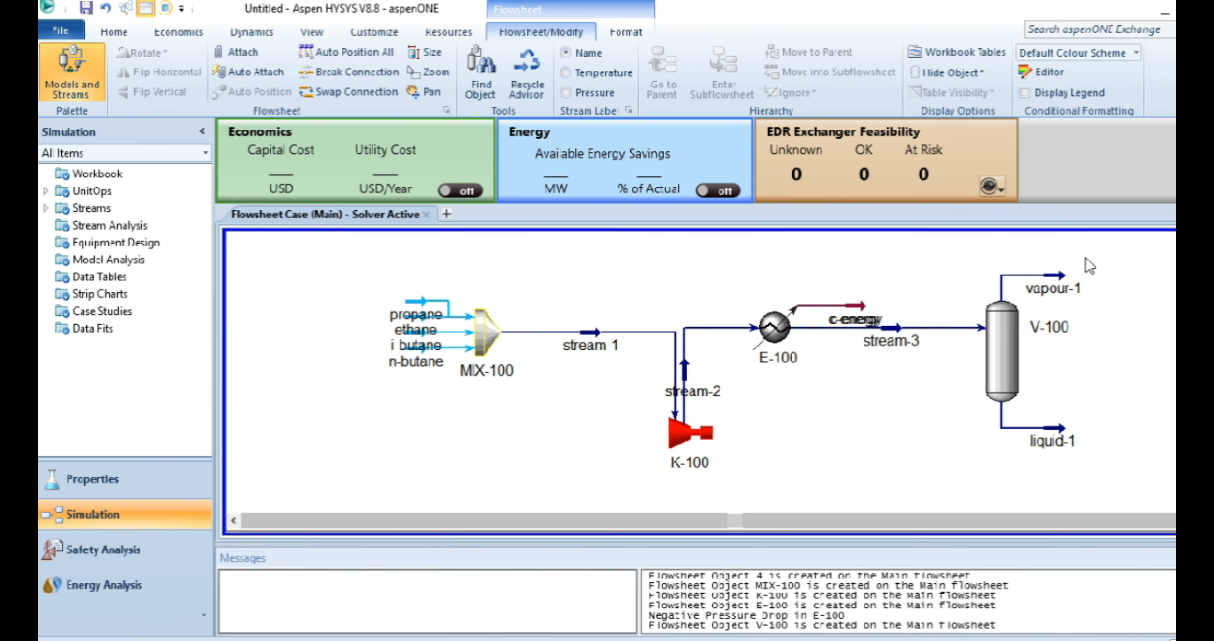
Step: Show the property table of stream vapour-1 on the flowsheet and place it between the compressor and the separator
{"action": "right_click", "coordinate": [1072, 284]}
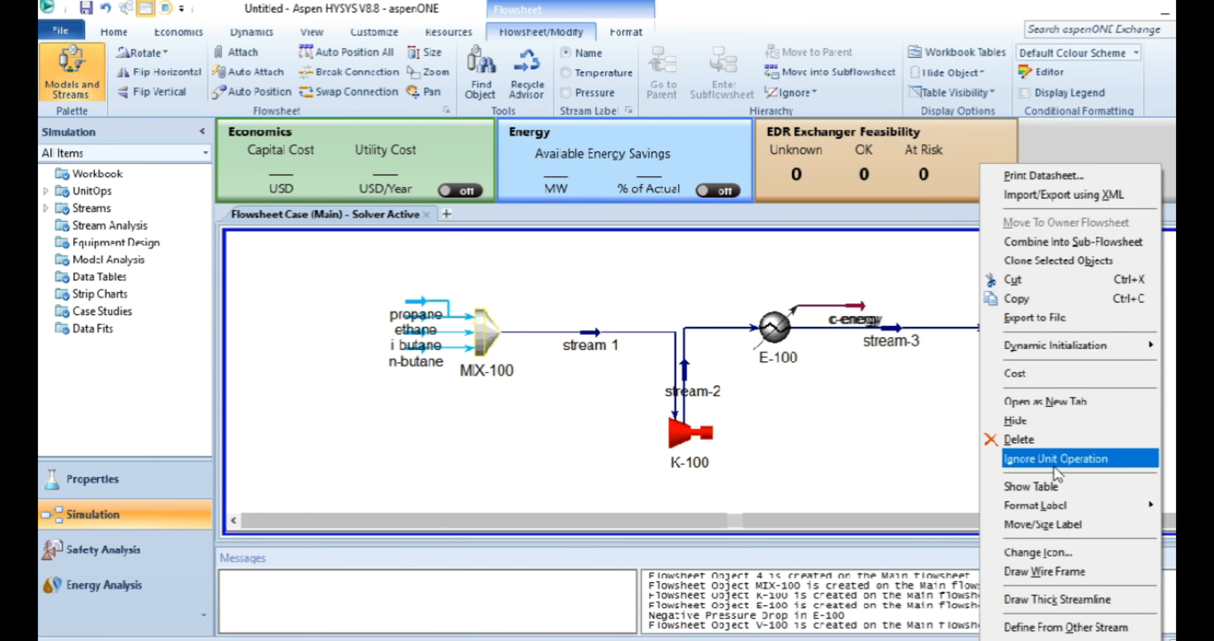
{"action": "mouse_move", "coordinate": [1051, 513]}
{"action": "left_click", "coordinate": [1037, 486]}
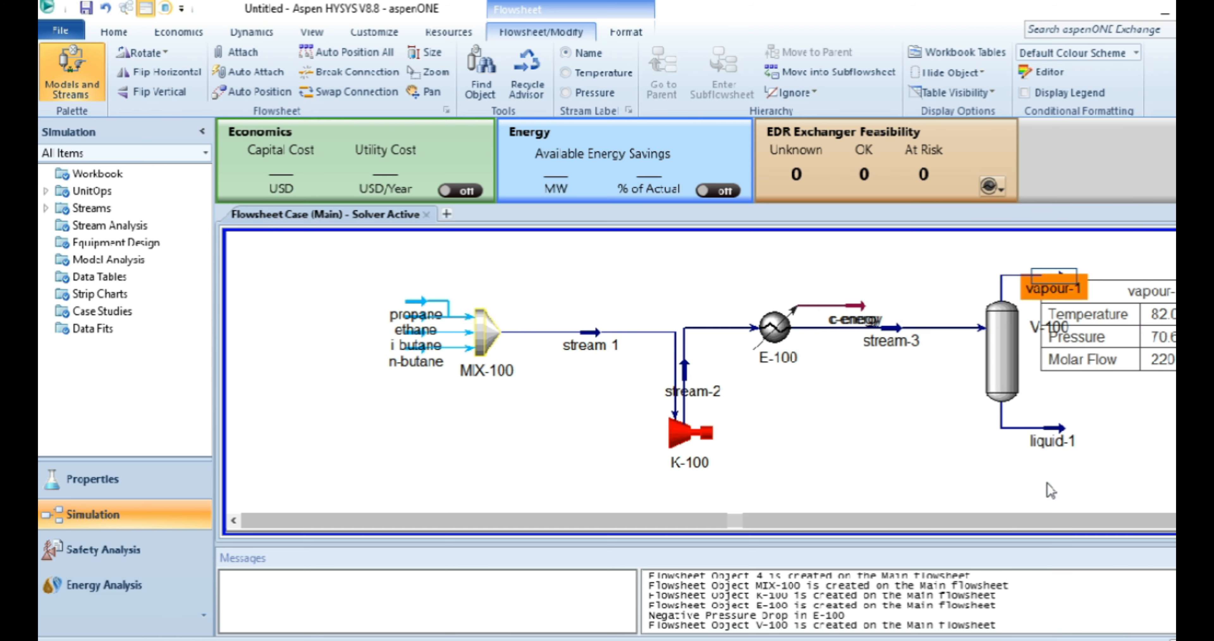
{"action": "left_click_drag", "start_coordinate": [1128, 340], "coordinate": [835, 474]}
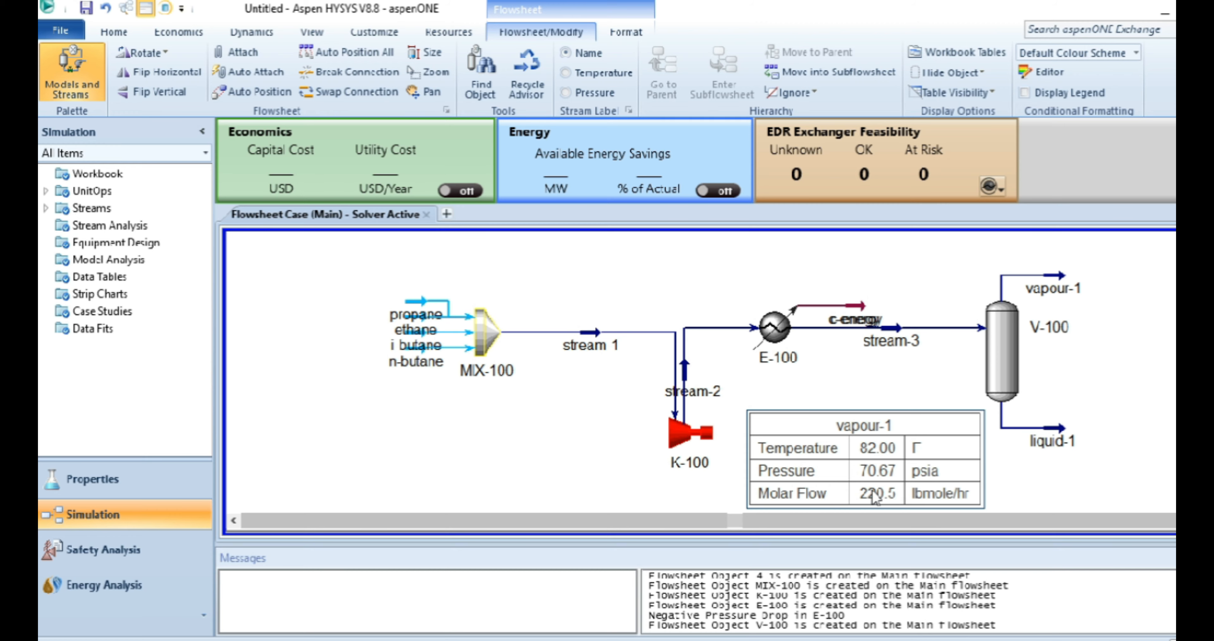
Step: Examine the conditions and the phase compositions of stream vapour-1 in its maximized window, and close it
{"action": "double_click", "coordinate": [1060, 289]}
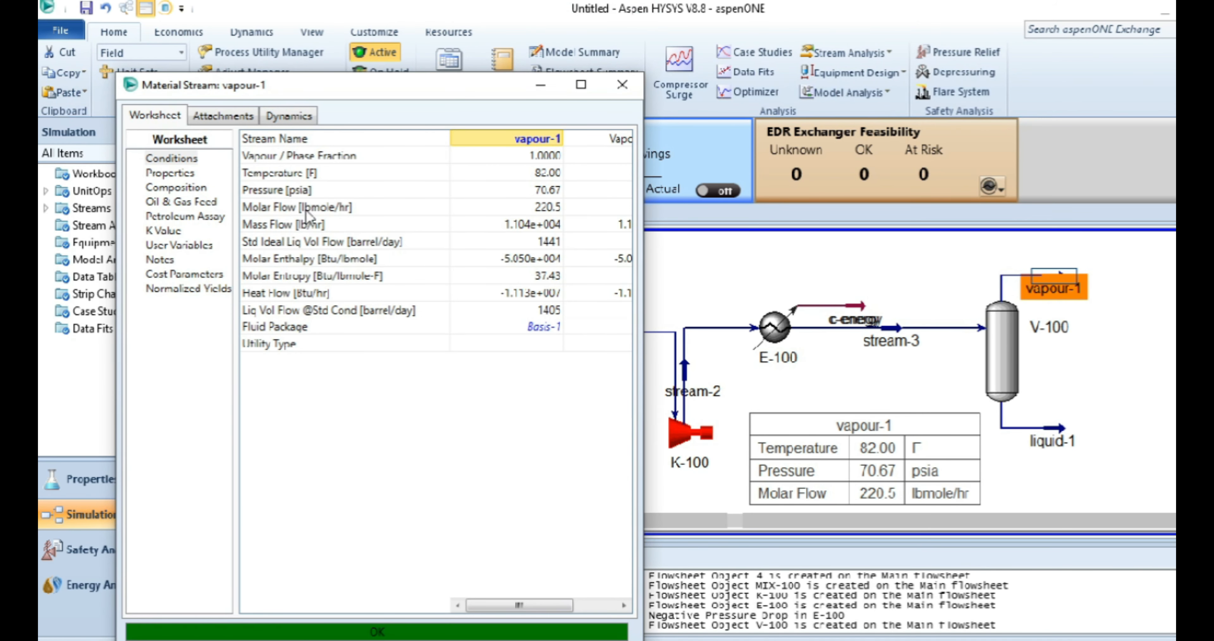
{"action": "left_click", "coordinate": [188, 187]}
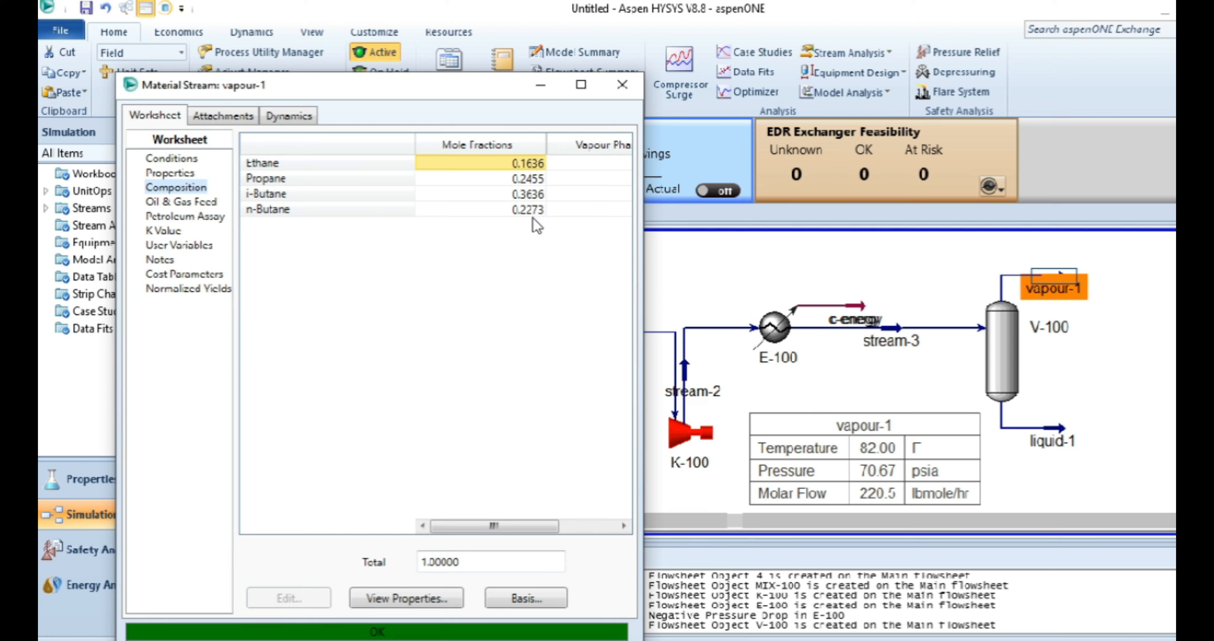
{"action": "left_click", "coordinate": [582, 85]}
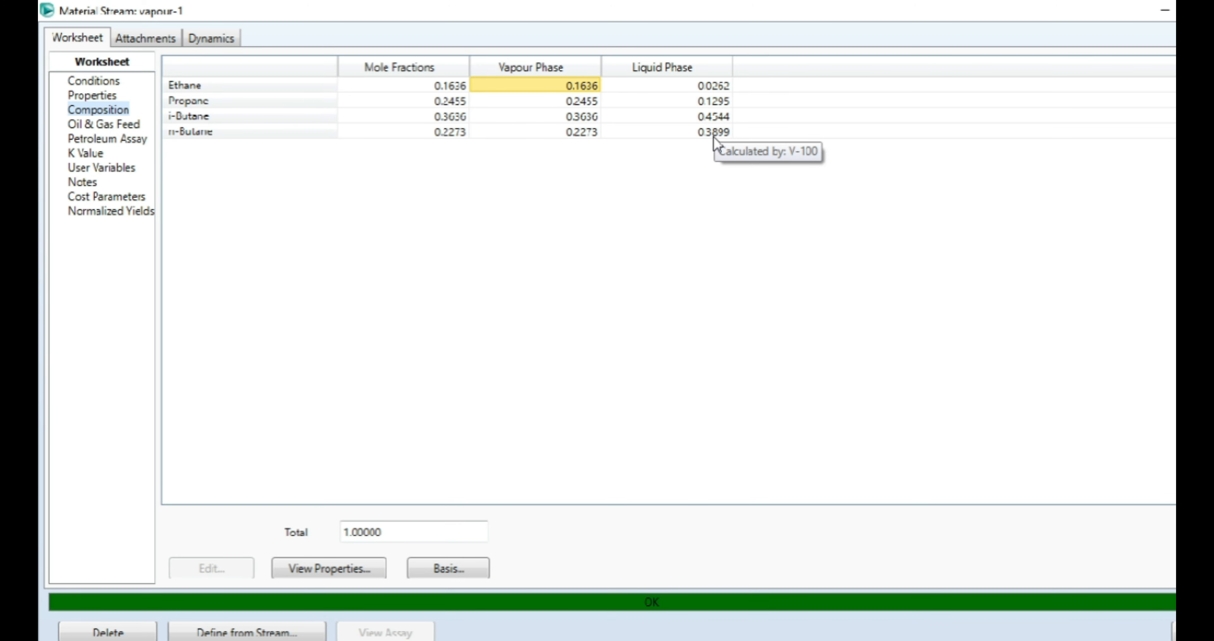
{"action": "left_click", "coordinate": [1160, 9]}
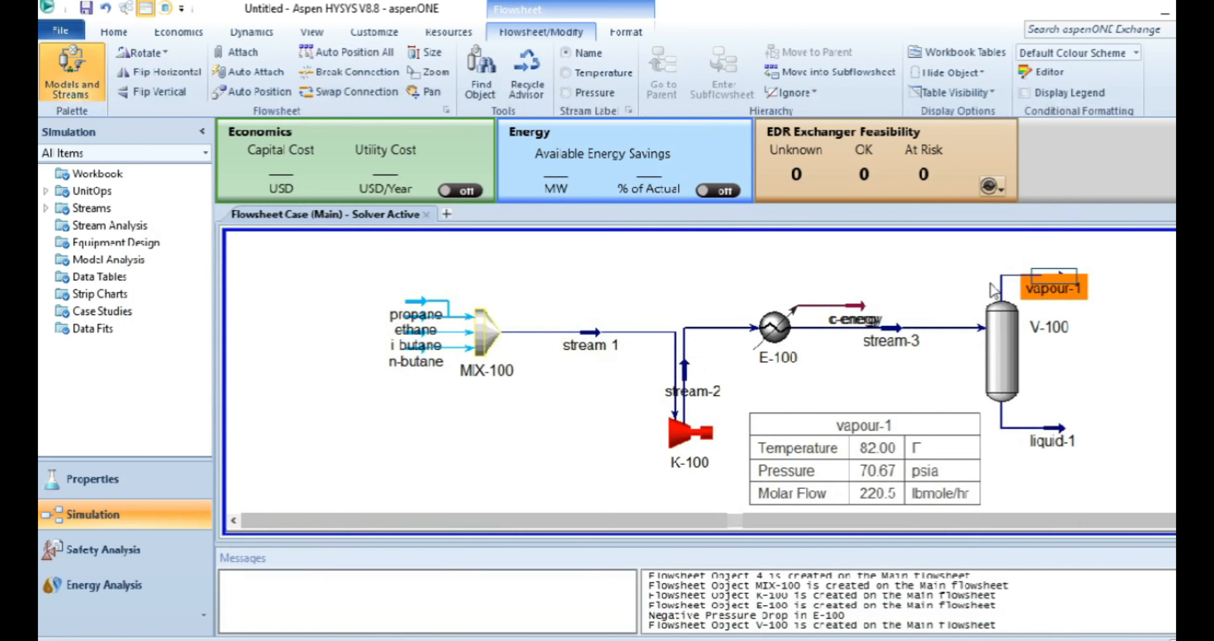
Step: Hide the vapour-1 property table on the flowsheet
{"action": "left_click", "coordinate": [883, 456]}
{"action": "right_click", "coordinate": [882, 456]}
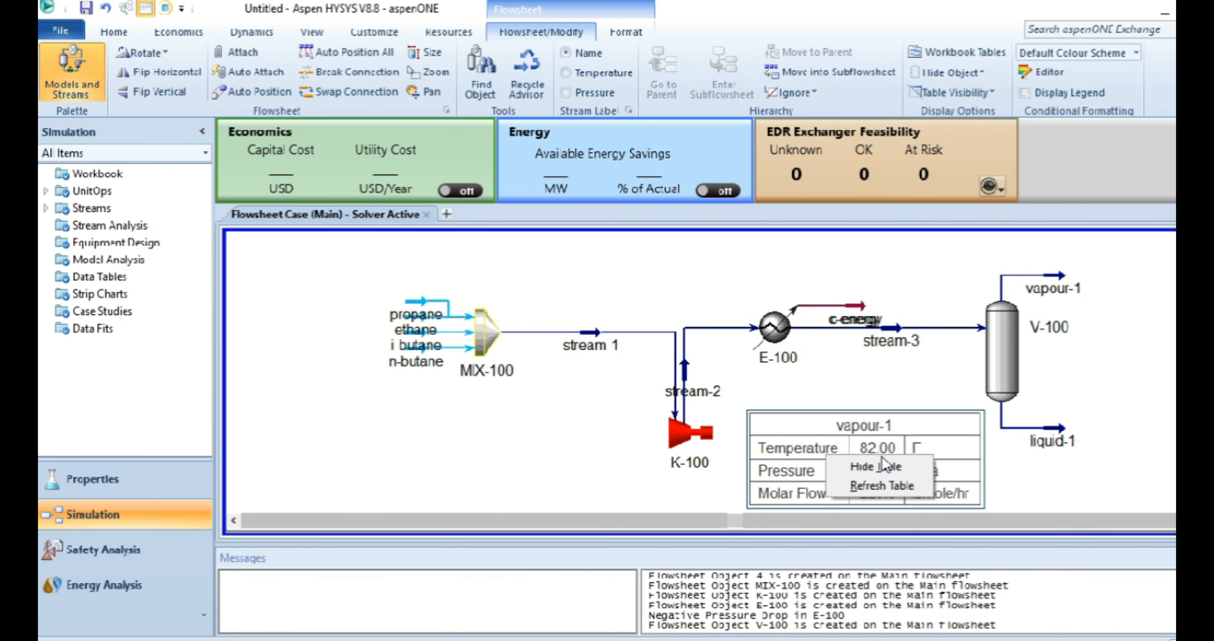
{"action": "left_click", "coordinate": [882, 467]}
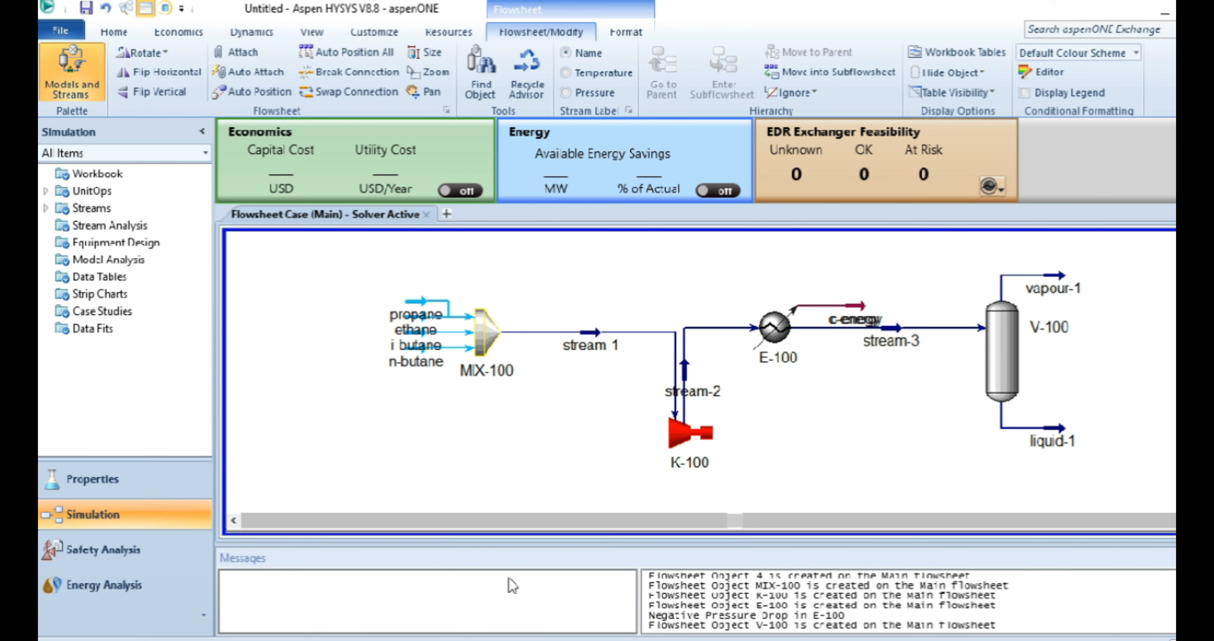
Step: Label the flowsheet streams with their temperatures and compare them with the process description in the Word document
{"action": "left_click", "coordinate": [377, 639]}
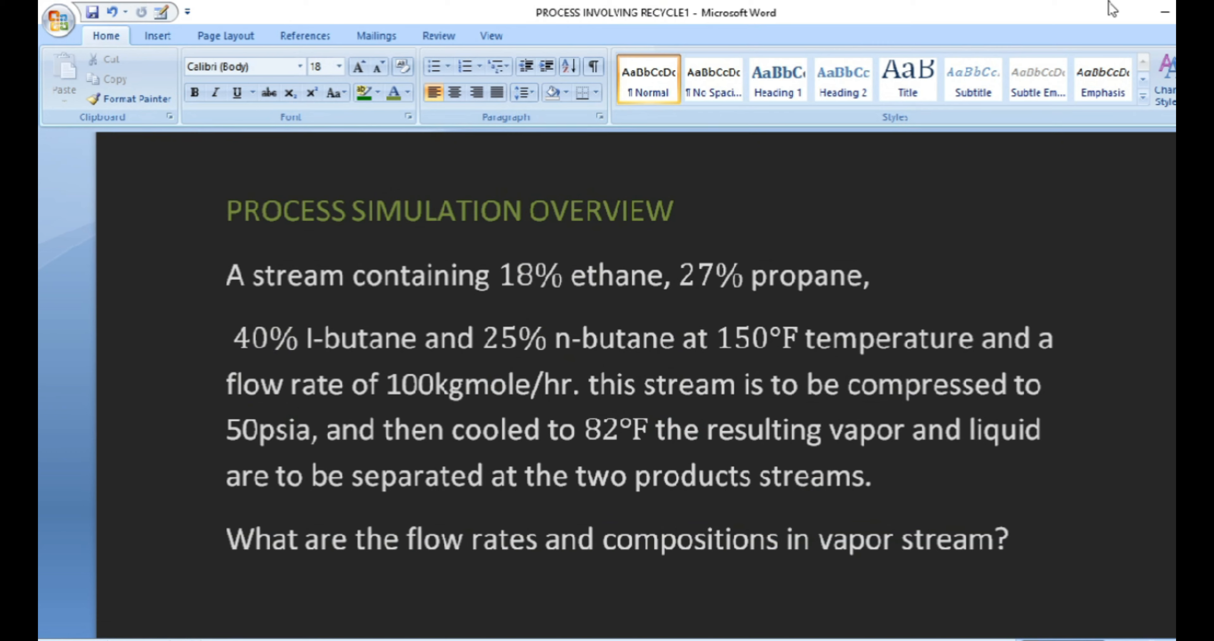
{"action": "left_click", "coordinate": [1164, 11]}
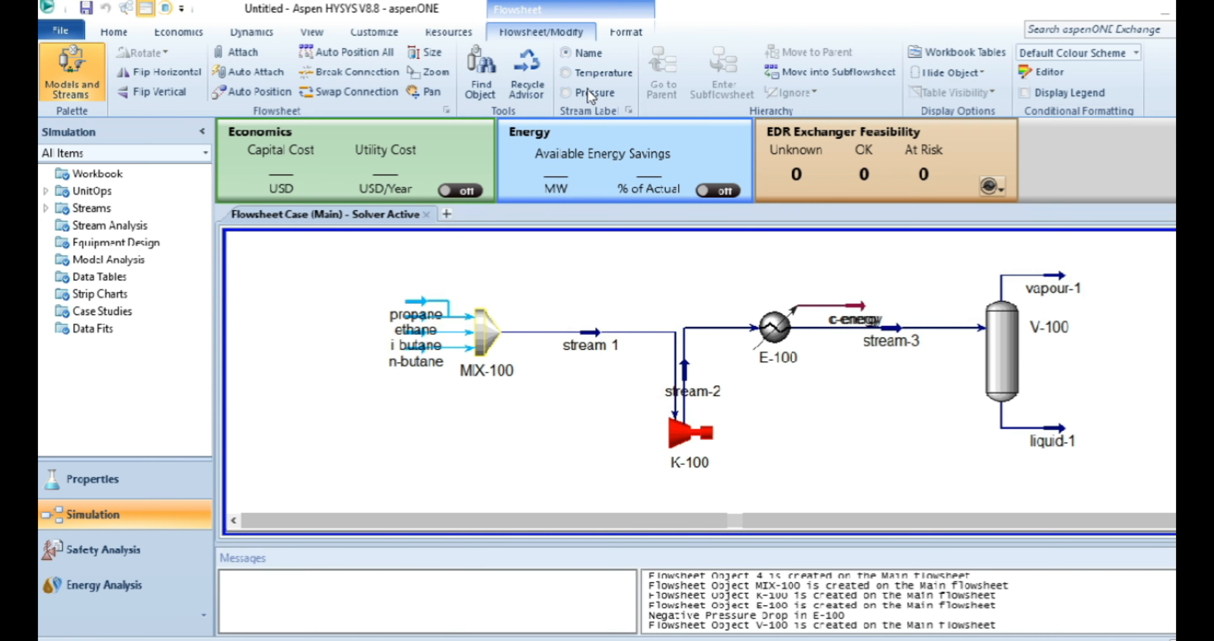
{"action": "left_click", "coordinate": [569, 75]}
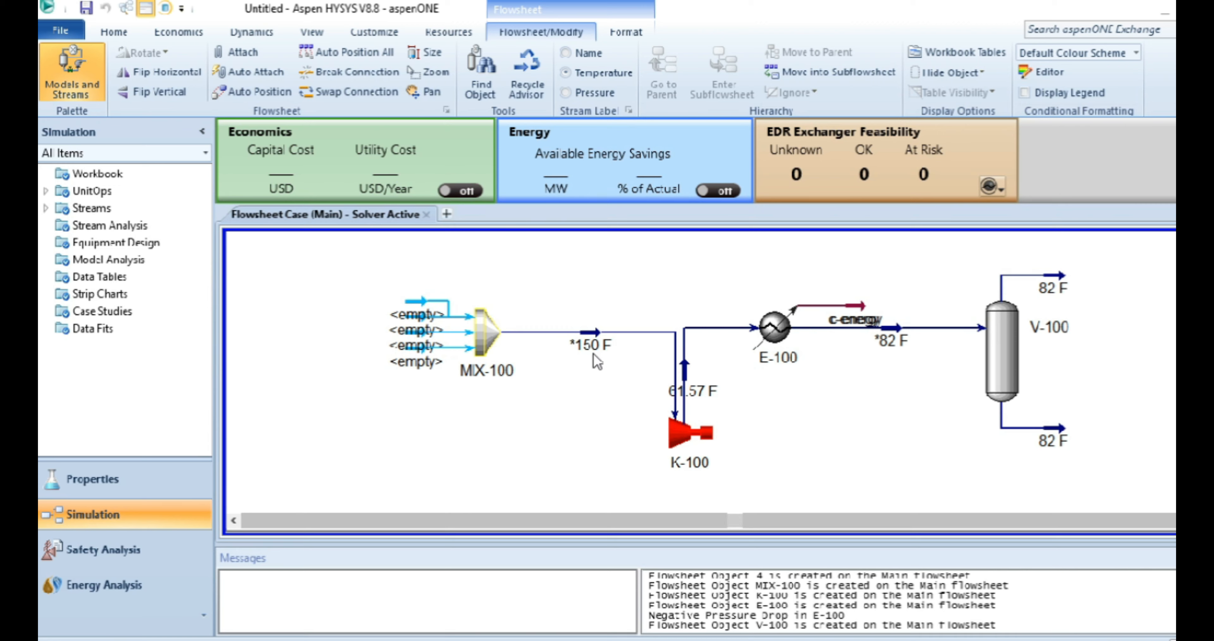
{"action": "left_click", "coordinate": [288, 639]}
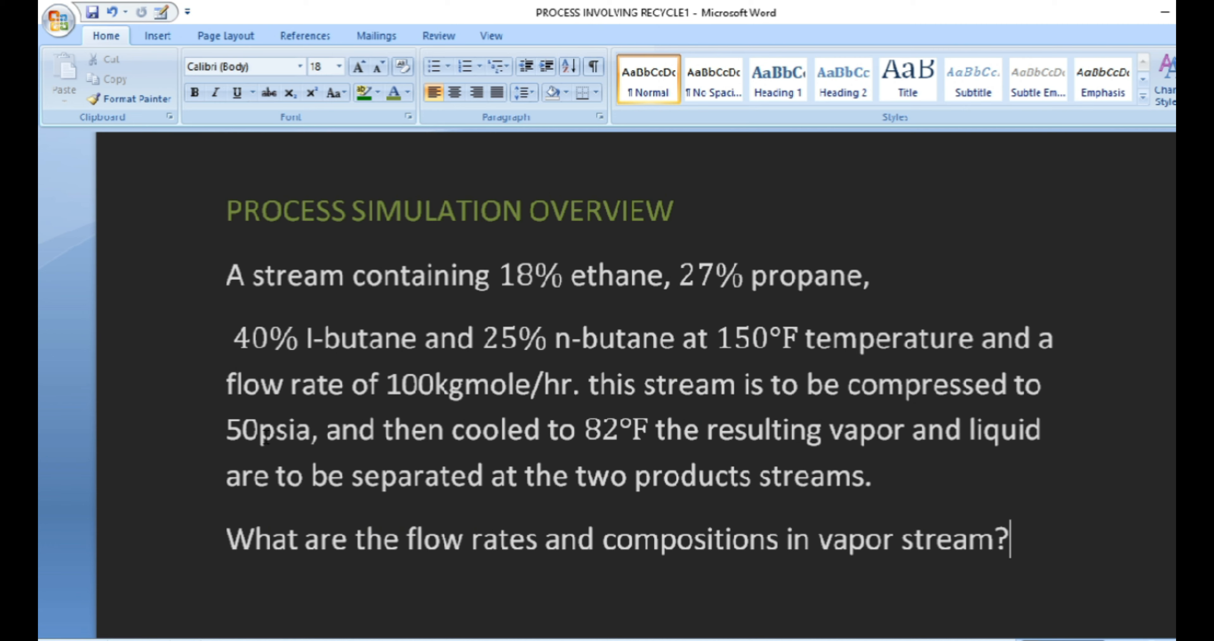
{"action": "left_click", "coordinate": [1160, 14]}
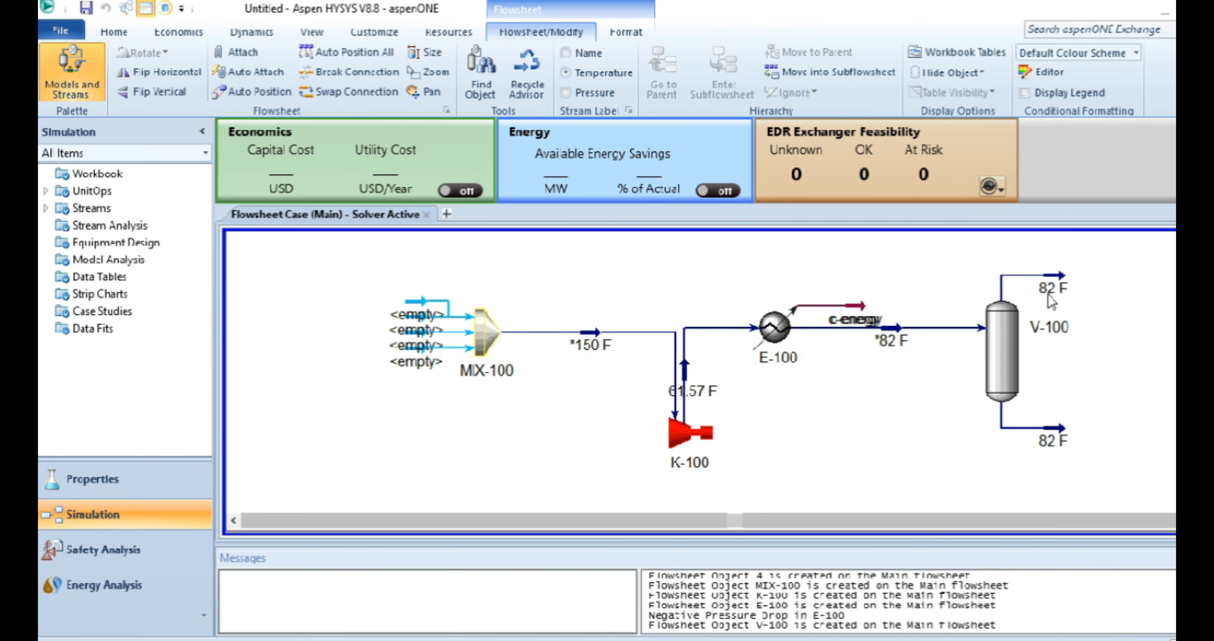
Step: Label the flowsheet streams with their pressures for review, and switch the labels back to stream names
{"action": "left_click", "coordinate": [568, 94]}
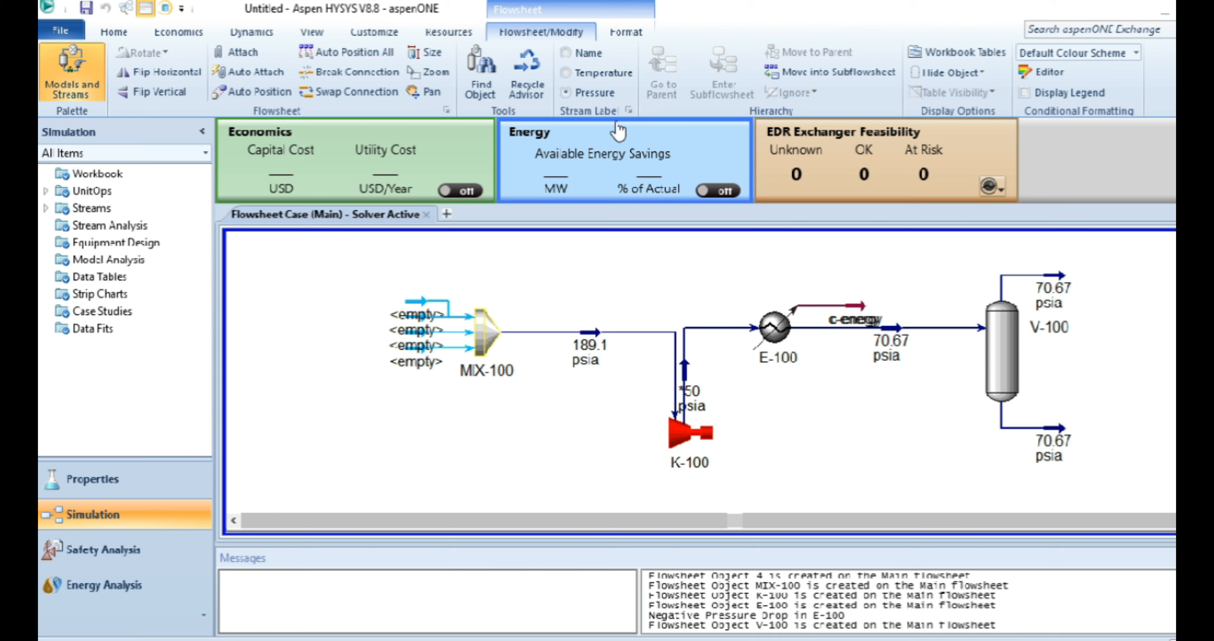
{"action": "left_click", "coordinate": [566, 53]}
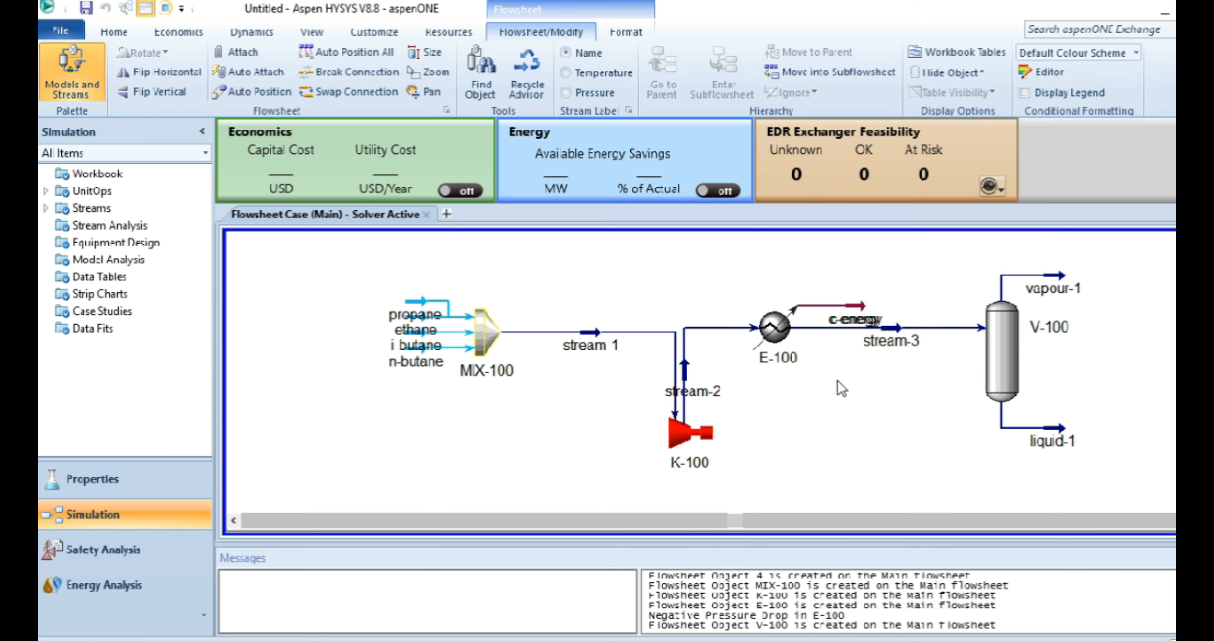
Step: Add the Compositions workbook table to the flowsheet and bring it into view below the equipment
{"action": "right_click", "coordinate": [806, 410]}
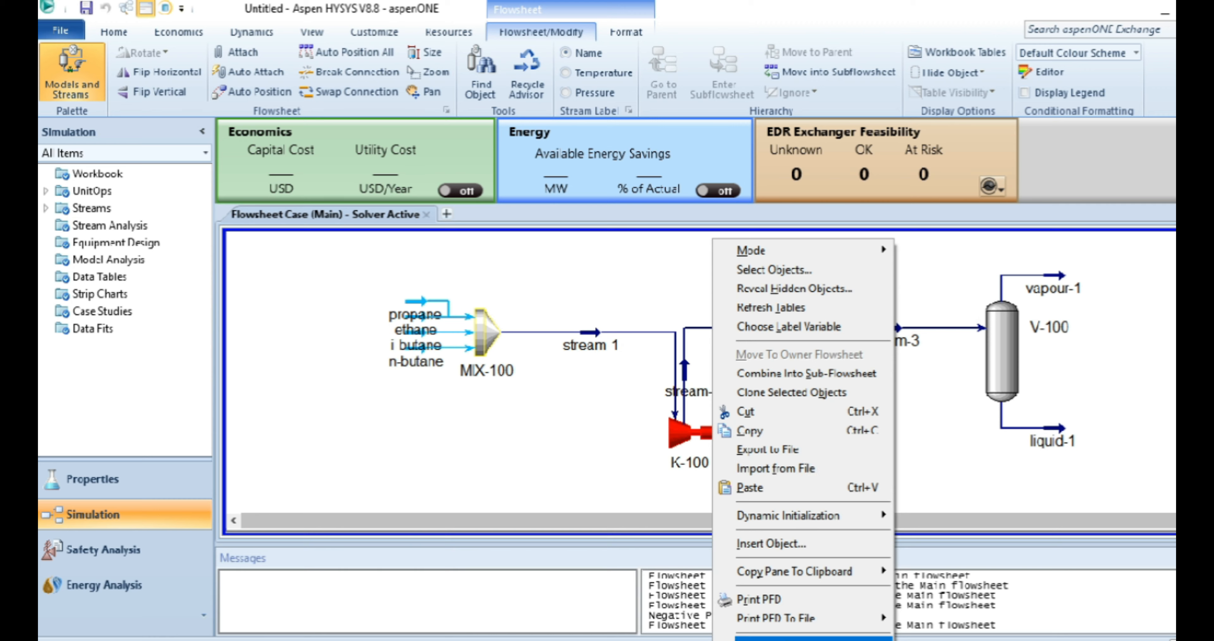
{"action": "left_click", "coordinate": [807, 635]}
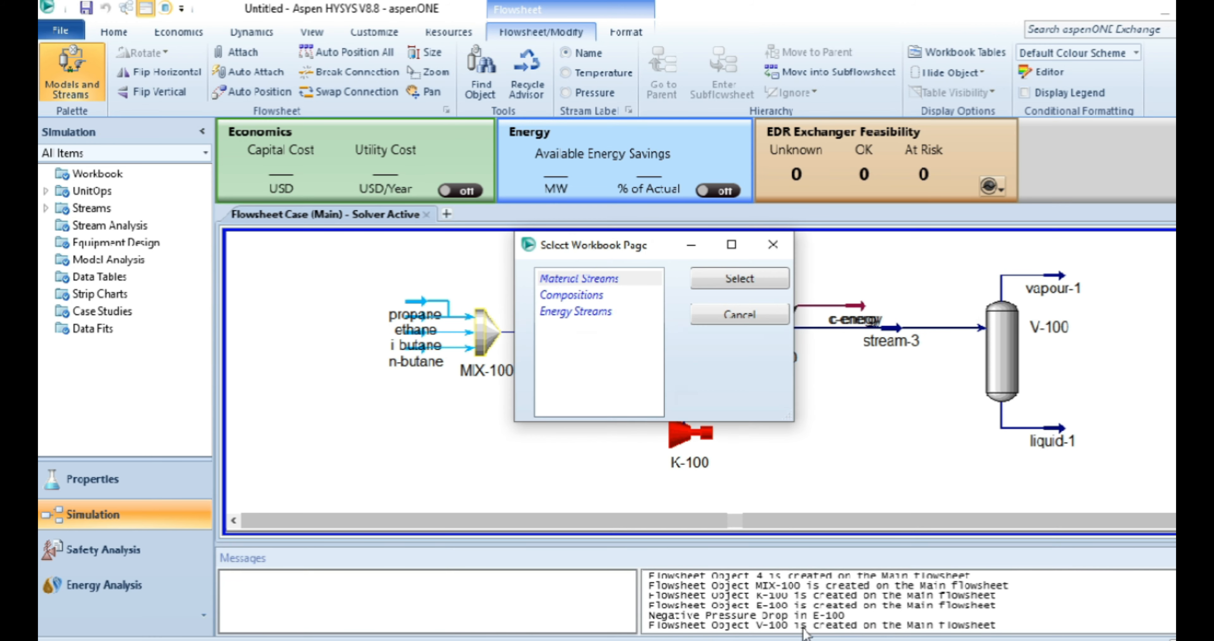
{"action": "left_click", "coordinate": [587, 299]}
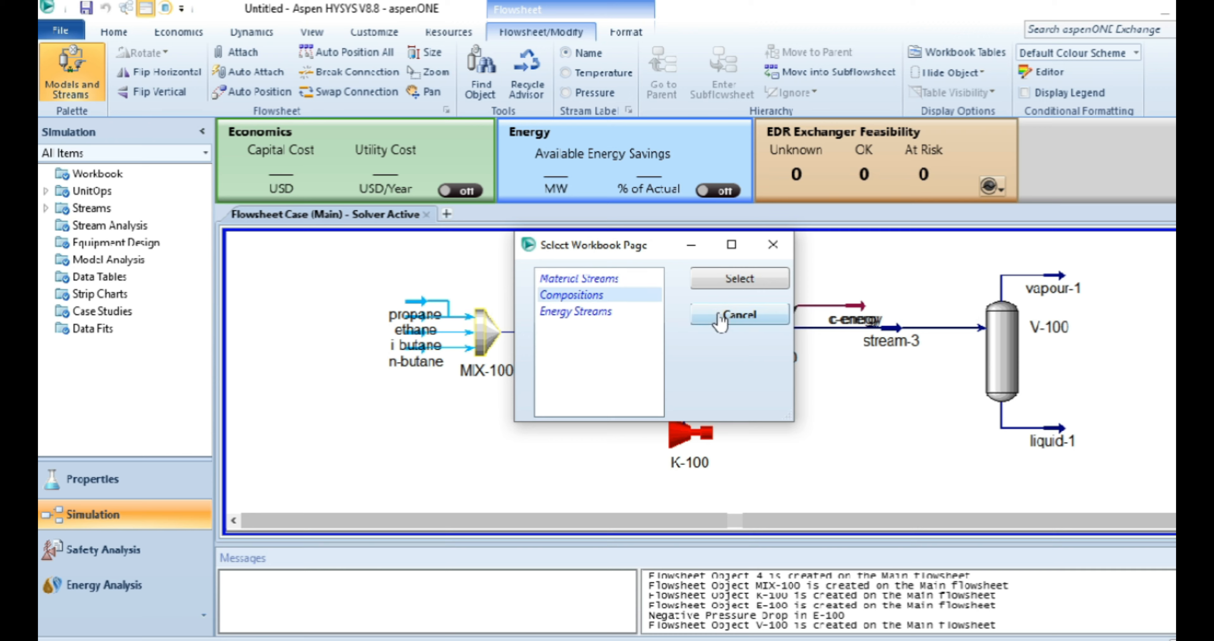
{"action": "left_click", "coordinate": [728, 280]}
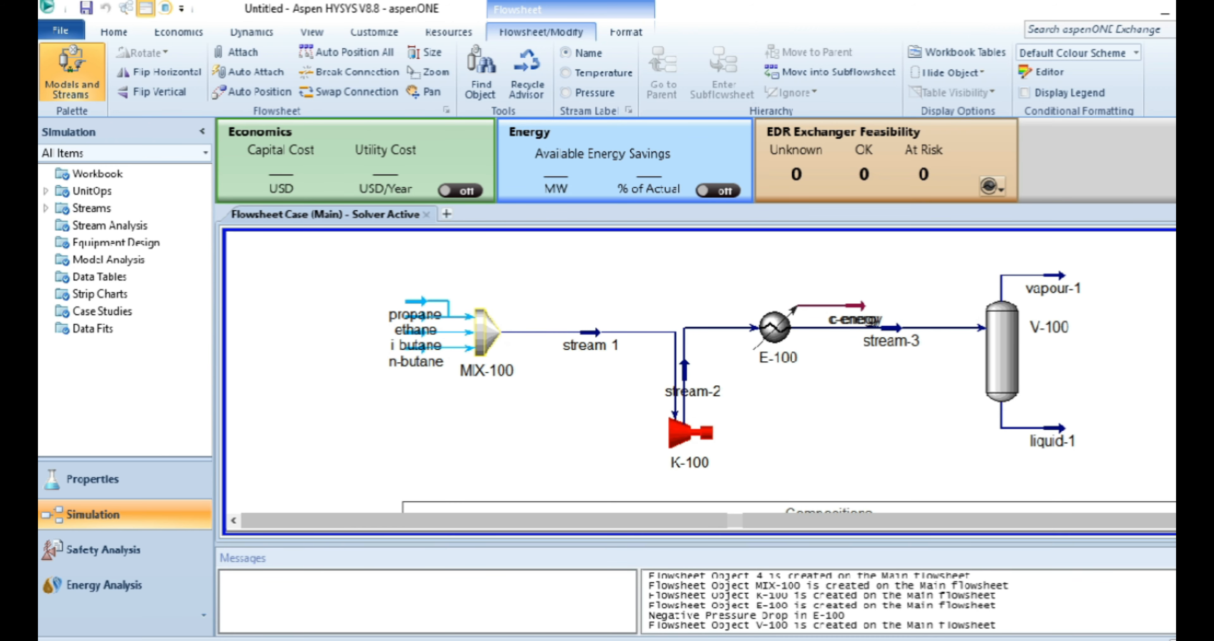
{"action": "scroll", "coordinate": [783, 384], "scroll_direction": "down", "scroll_amount": 3}
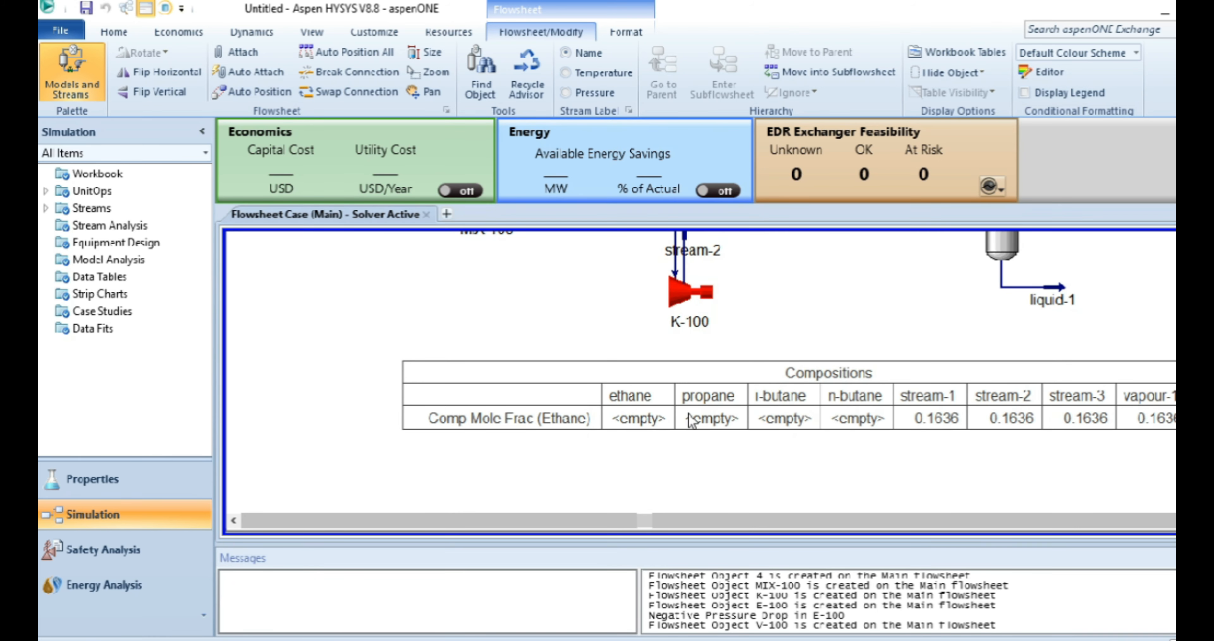
Step: Add the Energy Streams workbook table to the flowsheet and place it below the Compositions table
{"action": "left_click_drag", "start_coordinate": [645, 520], "coordinate": [823, 518]}
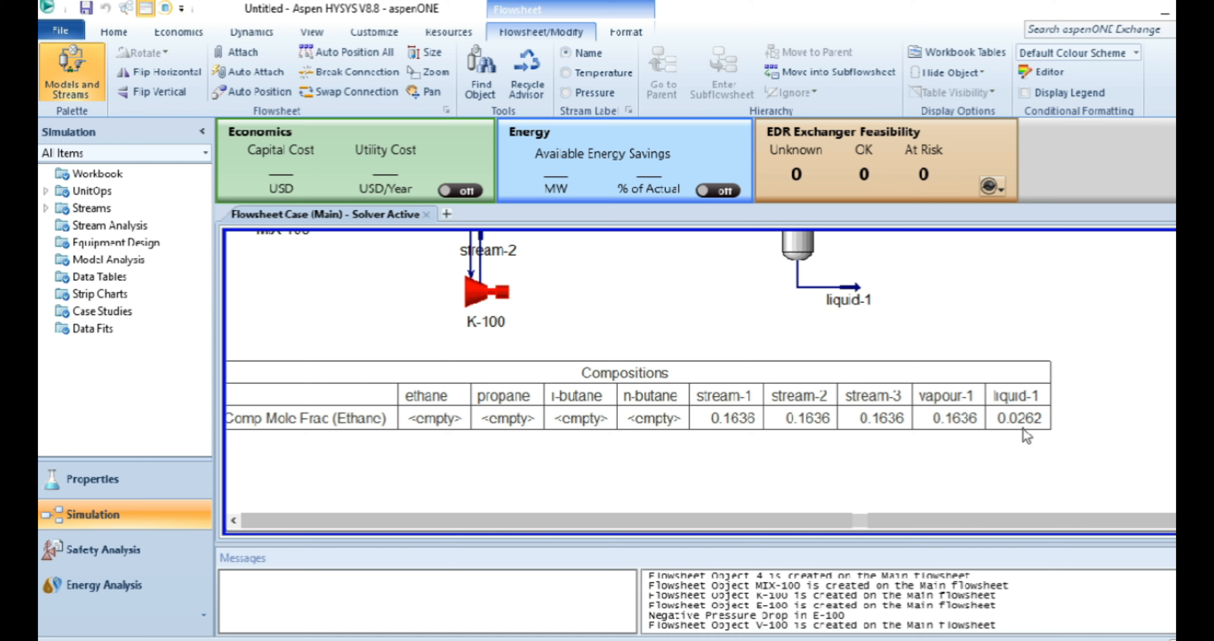
{"action": "scroll", "coordinate": [1018, 443], "scroll_direction": "up", "scroll_amount": 5}
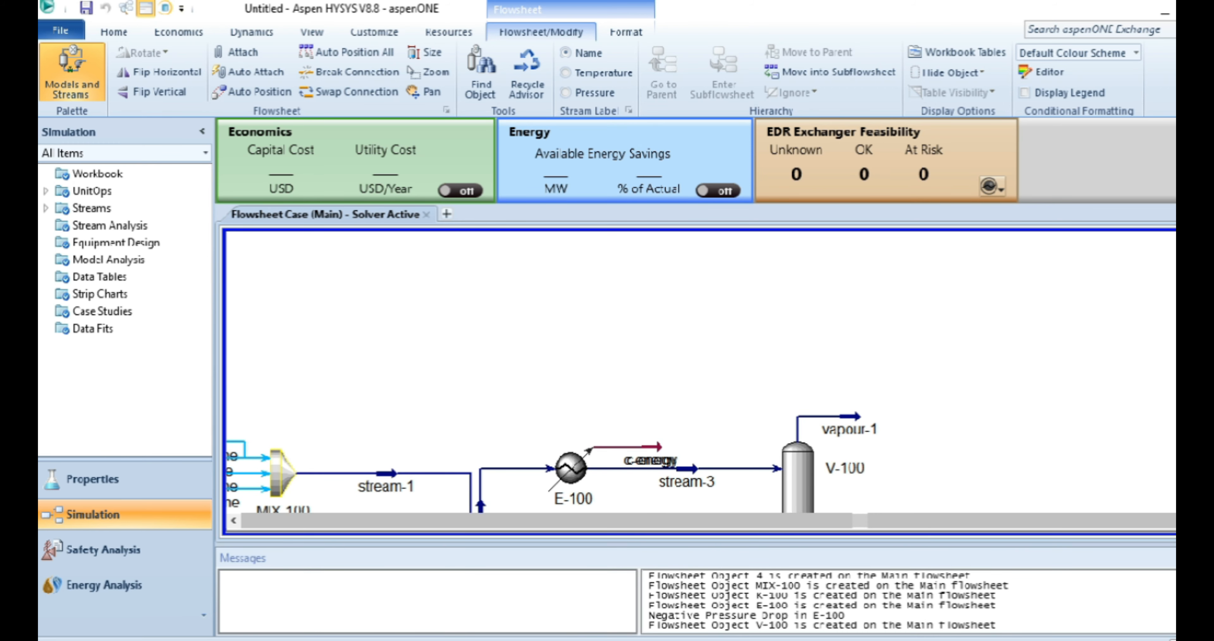
{"action": "scroll", "coordinate": [551, 377], "scroll_direction": "down", "scroll_amount": 2}
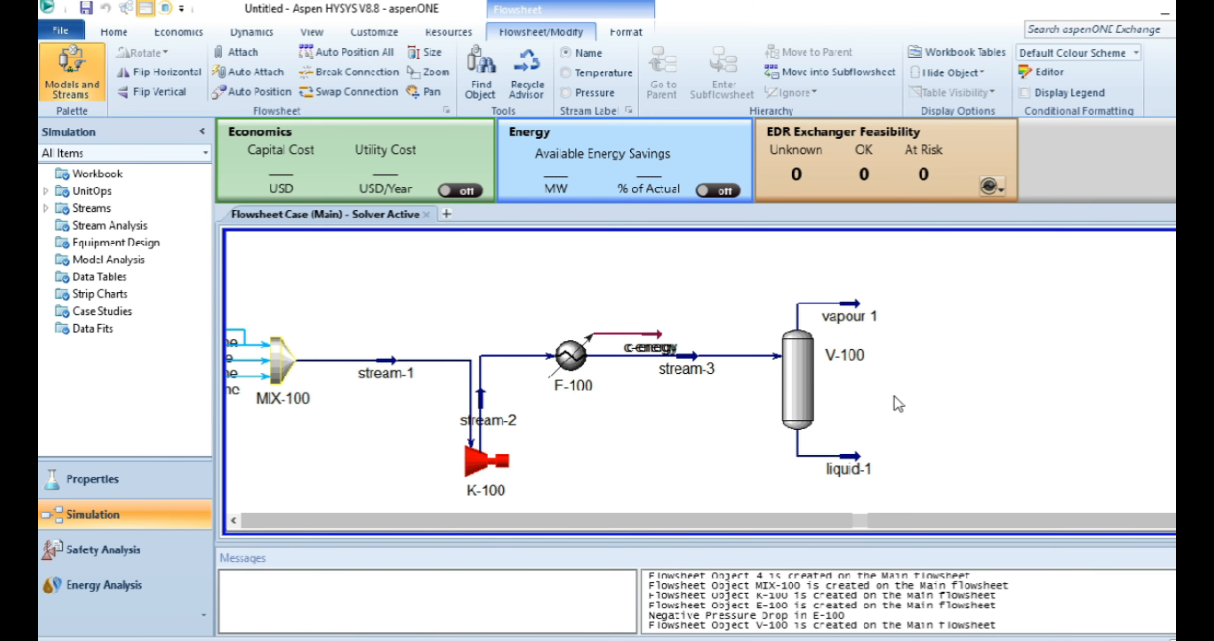
{"action": "right_click", "coordinate": [896, 405]}
{"action": "left_click", "coordinate": [872, 637]}
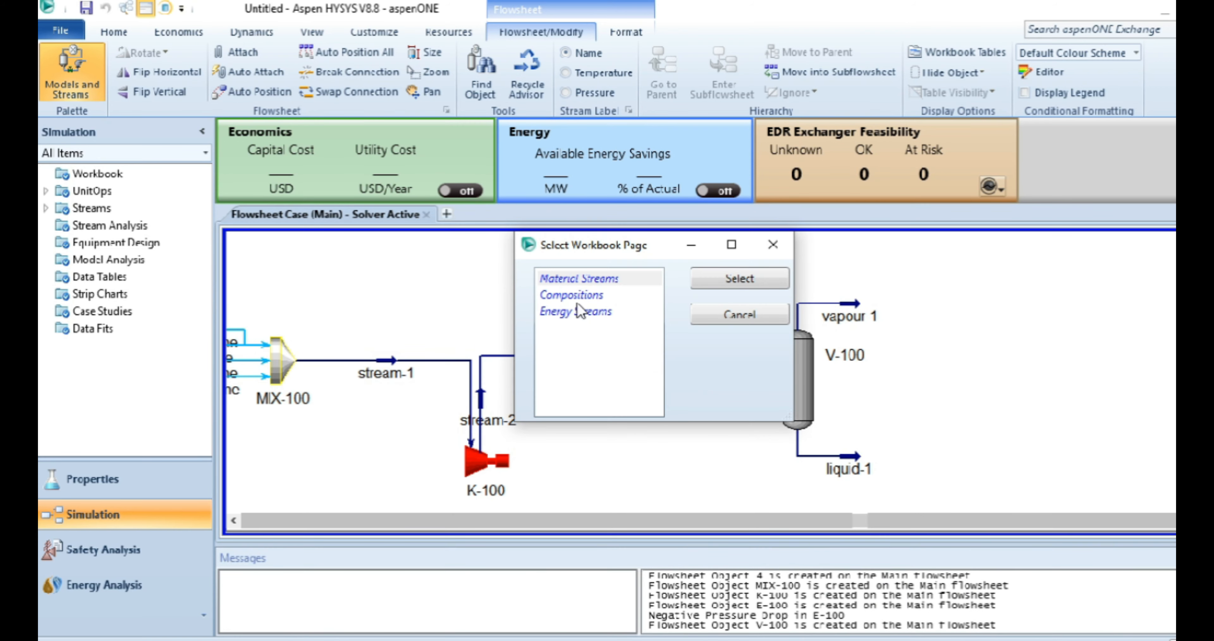
{"action": "left_click", "coordinate": [583, 312]}
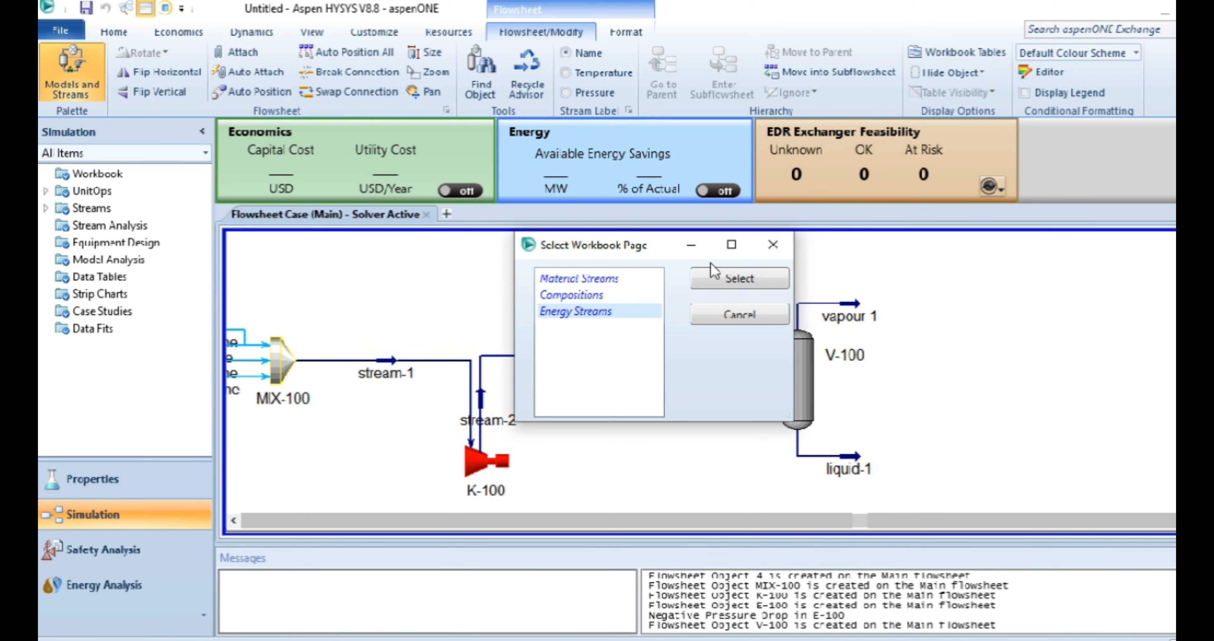
{"action": "left_click", "coordinate": [719, 278]}
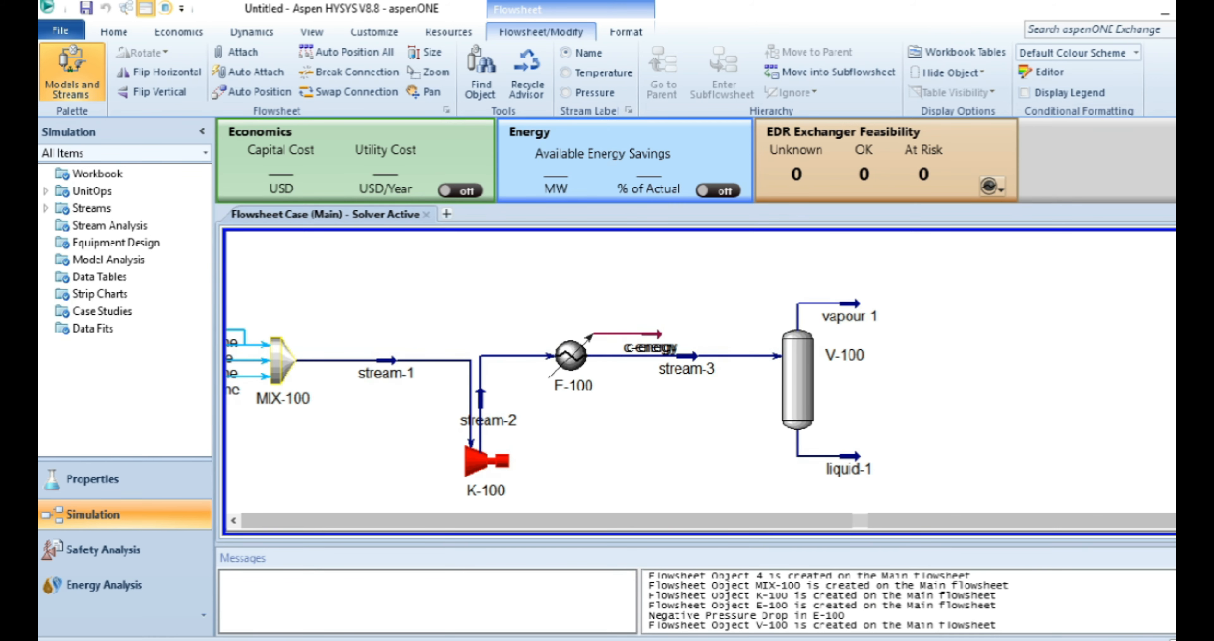
{"action": "right_click", "coordinate": [956, 435]}
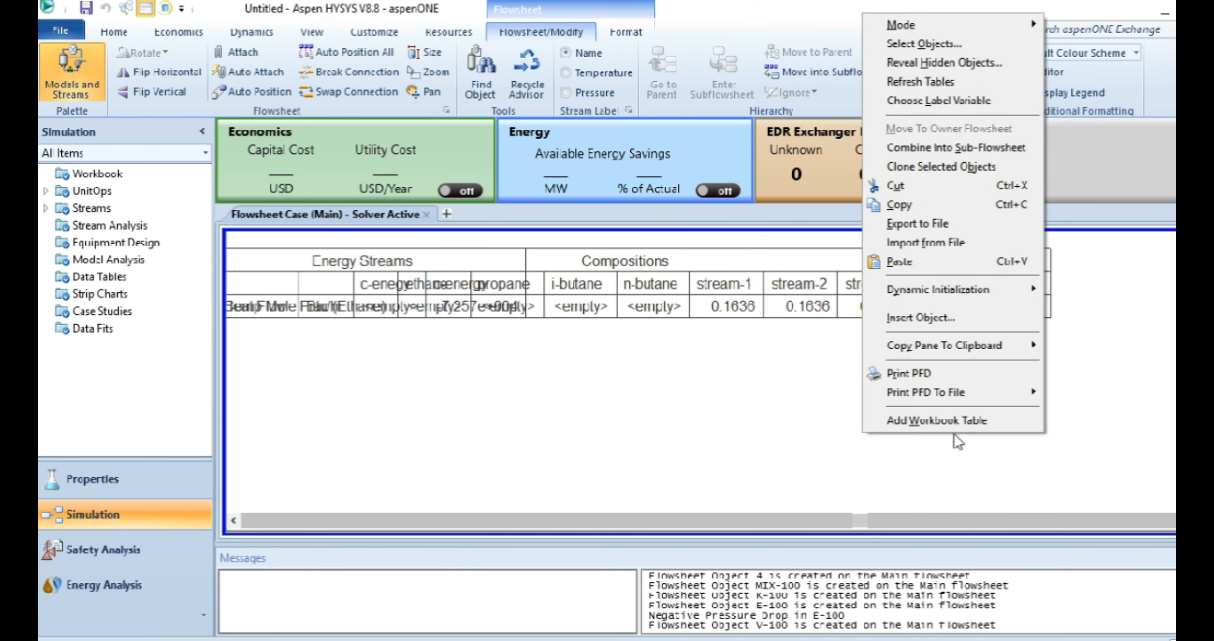
{"action": "left_click", "coordinate": [413, 289]}
{"action": "left_click_drag", "start_coordinate": [413, 289], "coordinate": [558, 395]}
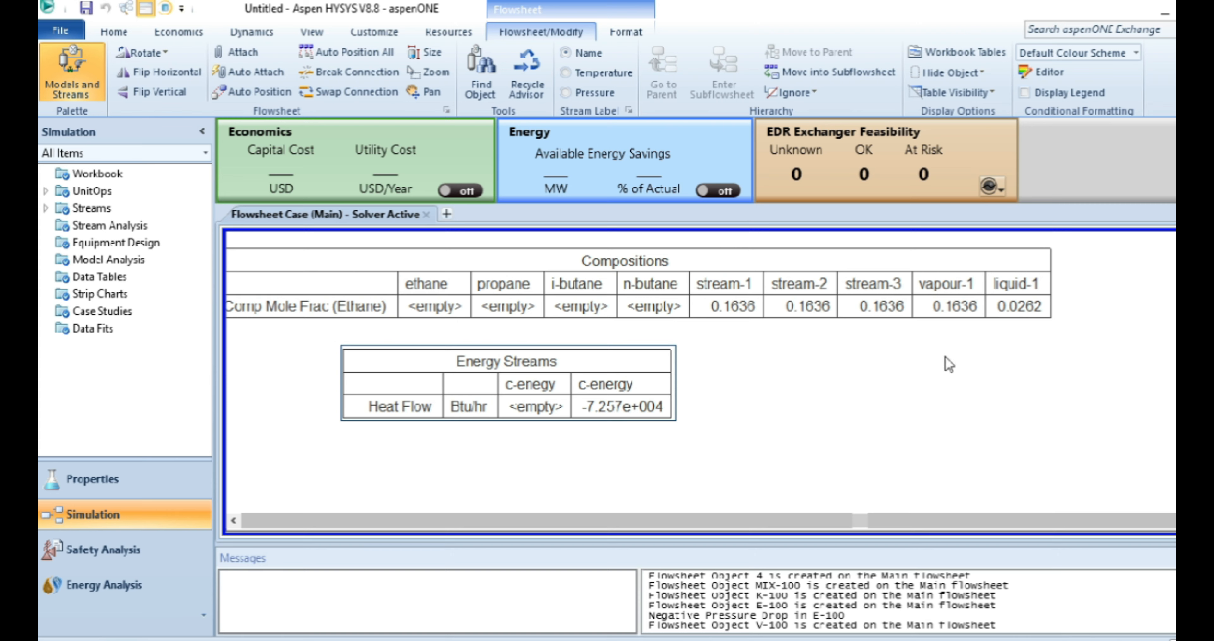
Step: Add the Material Streams workbook table to the flowsheet alongside the Compositions and Energy Streams tables
{"action": "right_click", "coordinate": [852, 360]}
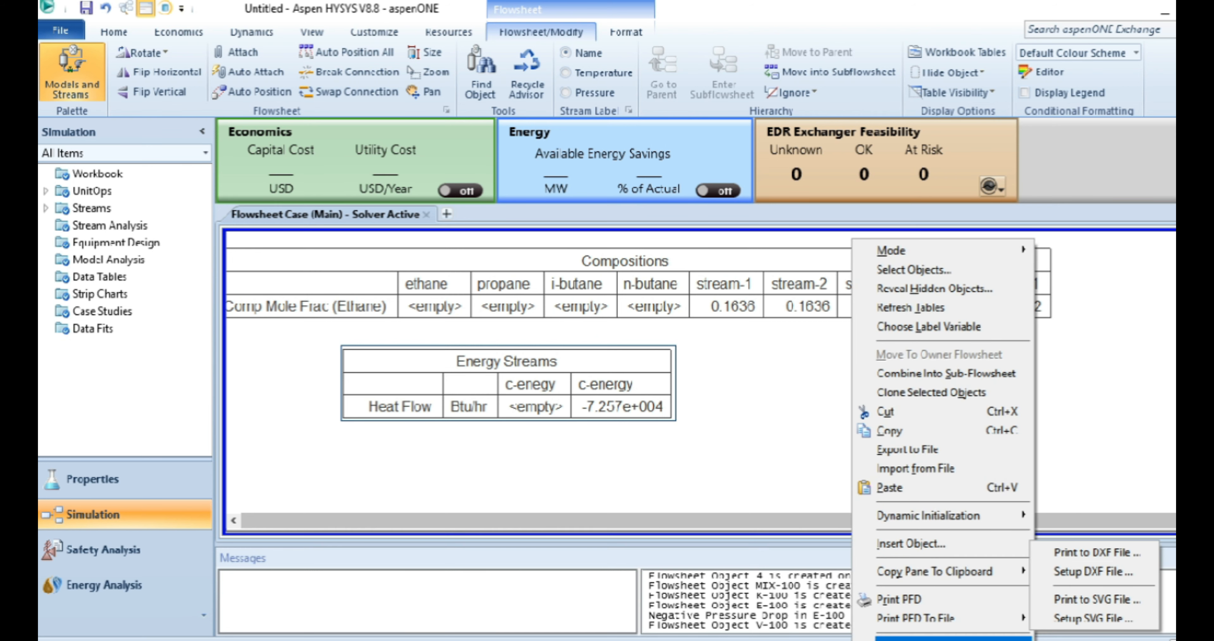
{"action": "left_click", "coordinate": [928, 639]}
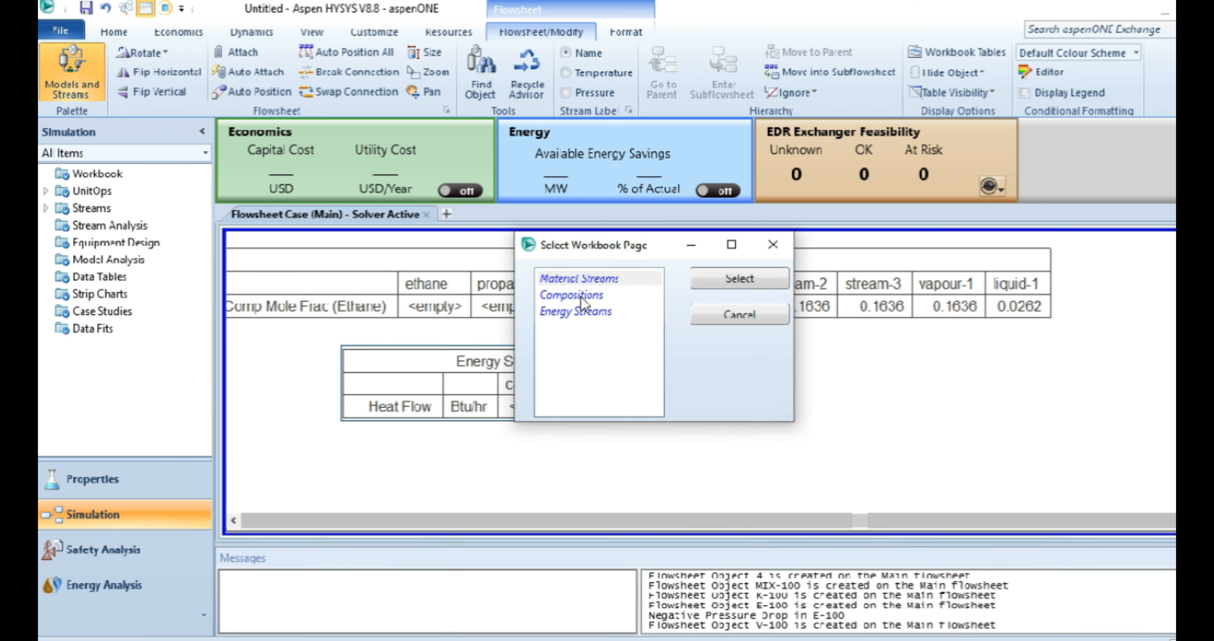
{"action": "left_click", "coordinate": [722, 280]}
{"action": "left_click_drag", "start_coordinate": [765, 365], "coordinate": [793, 371]}
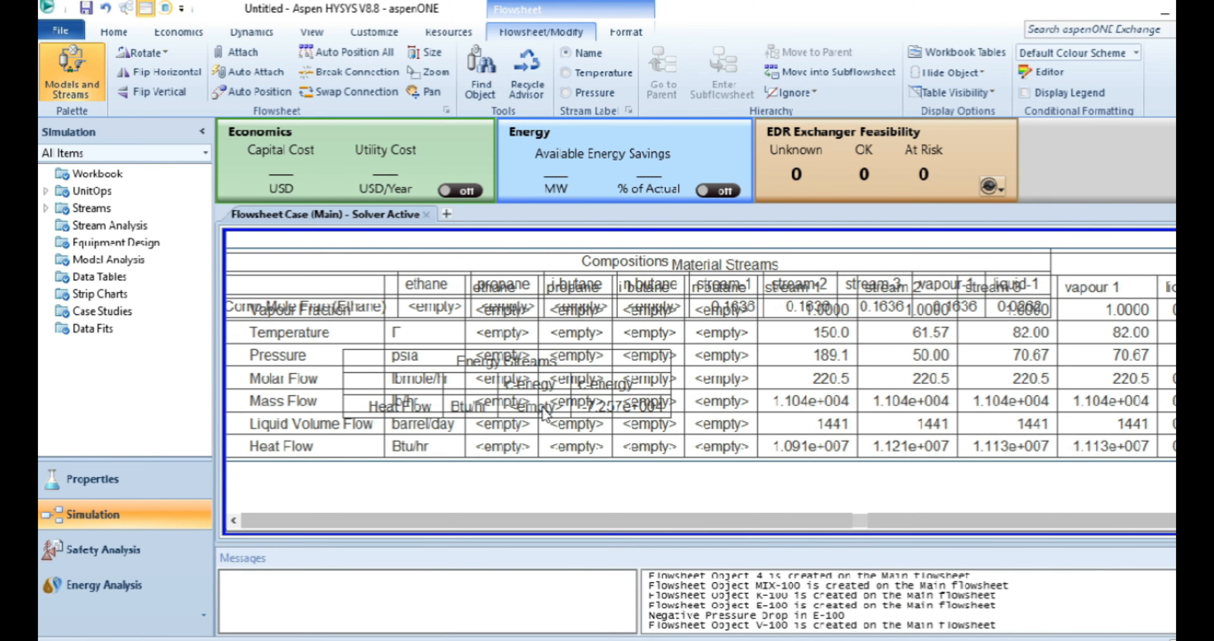
Step: Delete the Material Streams, Energy Streams and Compositions tables from the flowsheet
{"action": "left_click_drag", "start_coordinate": [558, 459], "coordinate": [561, 397]}
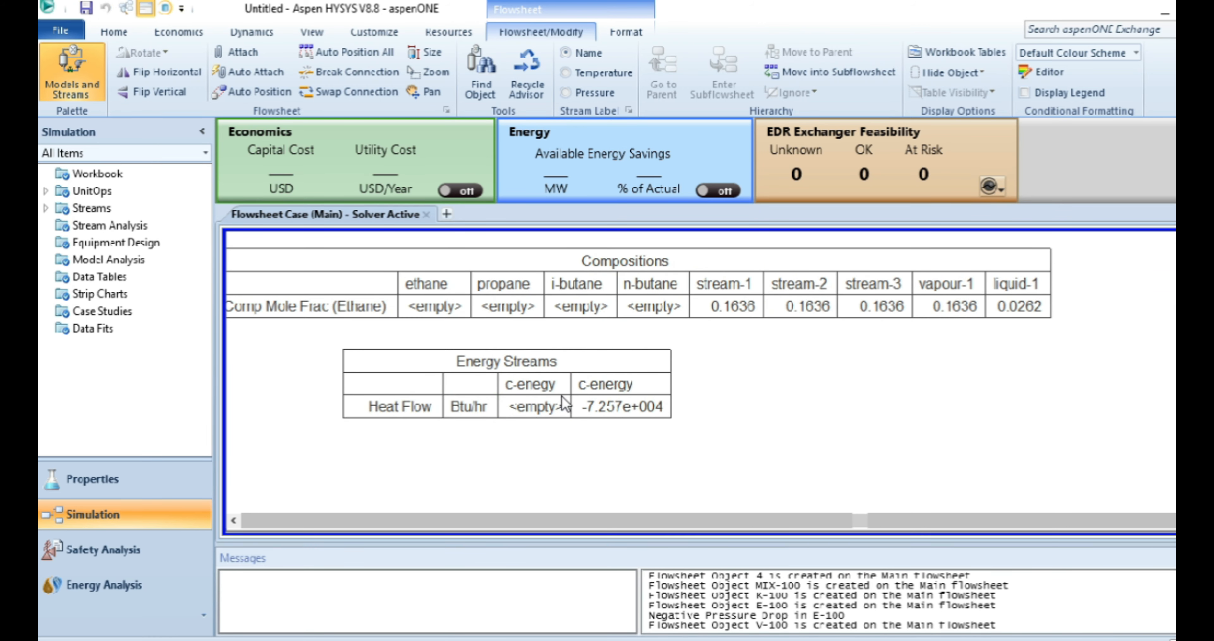
{"action": "key", "text": "Delete"}
{"action": "left_click", "coordinate": [608, 307]}
{"action": "key", "text": "Delete"}
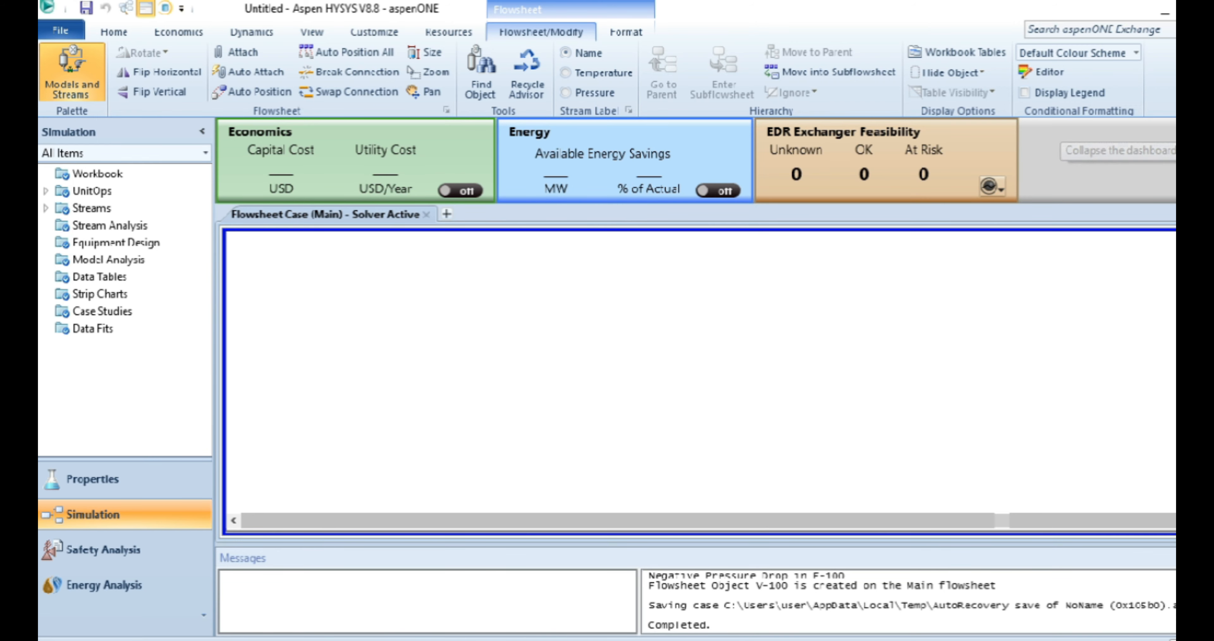
Step: Collapse the dashboard and the ribbon to enlarge the flowsheet area, keeping the process from feeds to separator in view
{"action": "left_click", "coordinate": [1174, 131]}
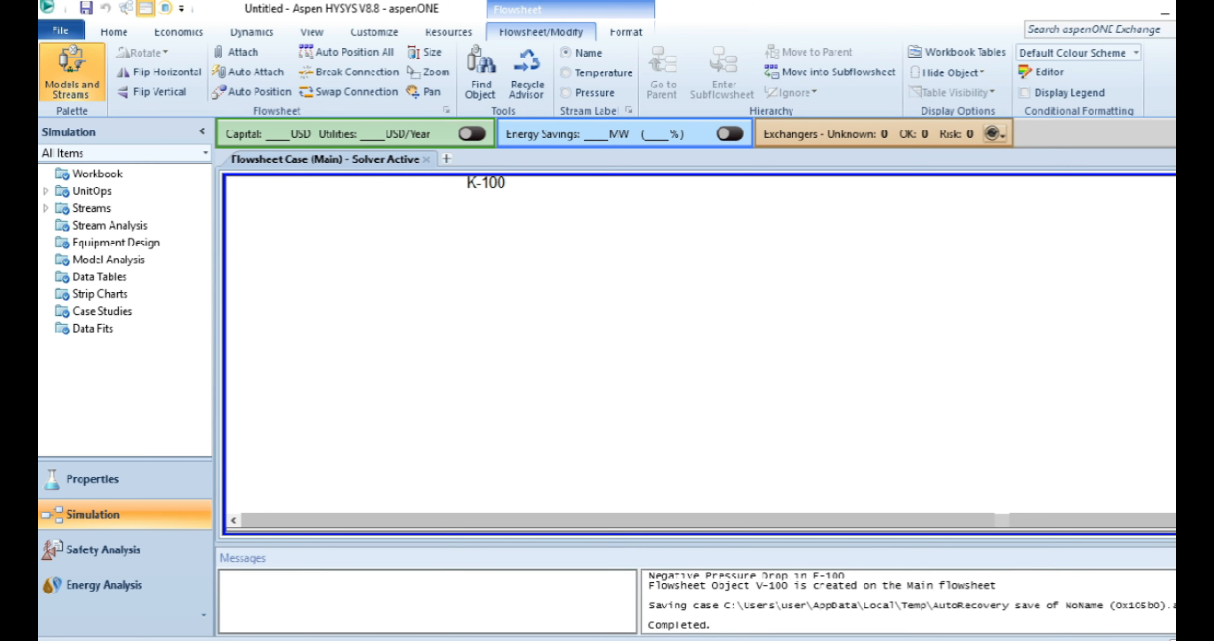
{"action": "left_click", "coordinate": [1174, 30]}
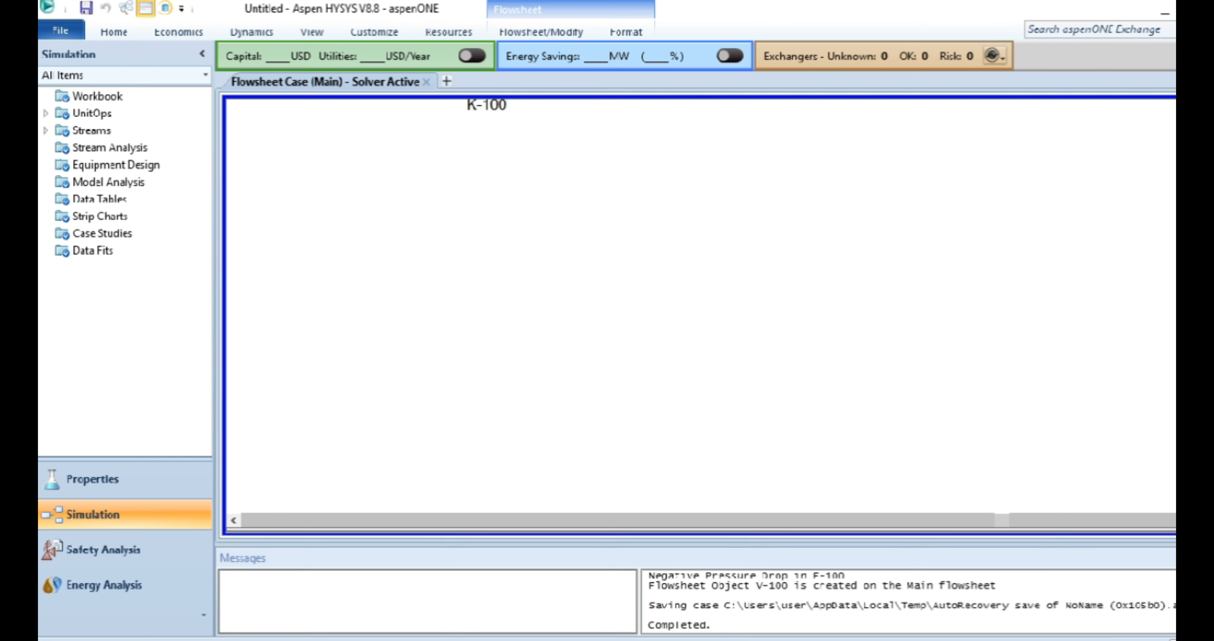
{"action": "scroll", "coordinate": [701, 306], "scroll_direction": "up", "scroll_amount": 10}
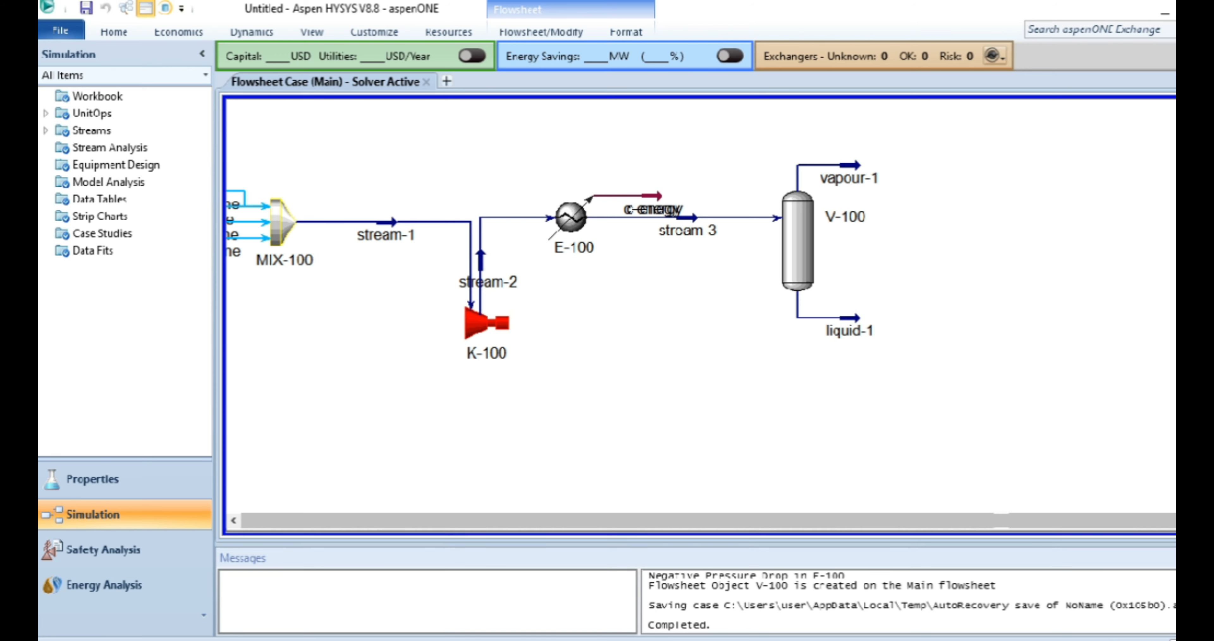
{"action": "left_click", "coordinate": [1197, 521]}
{"action": "left_click", "coordinate": [1197, 520]}
{"action": "left_click", "coordinate": [1197, 520]}
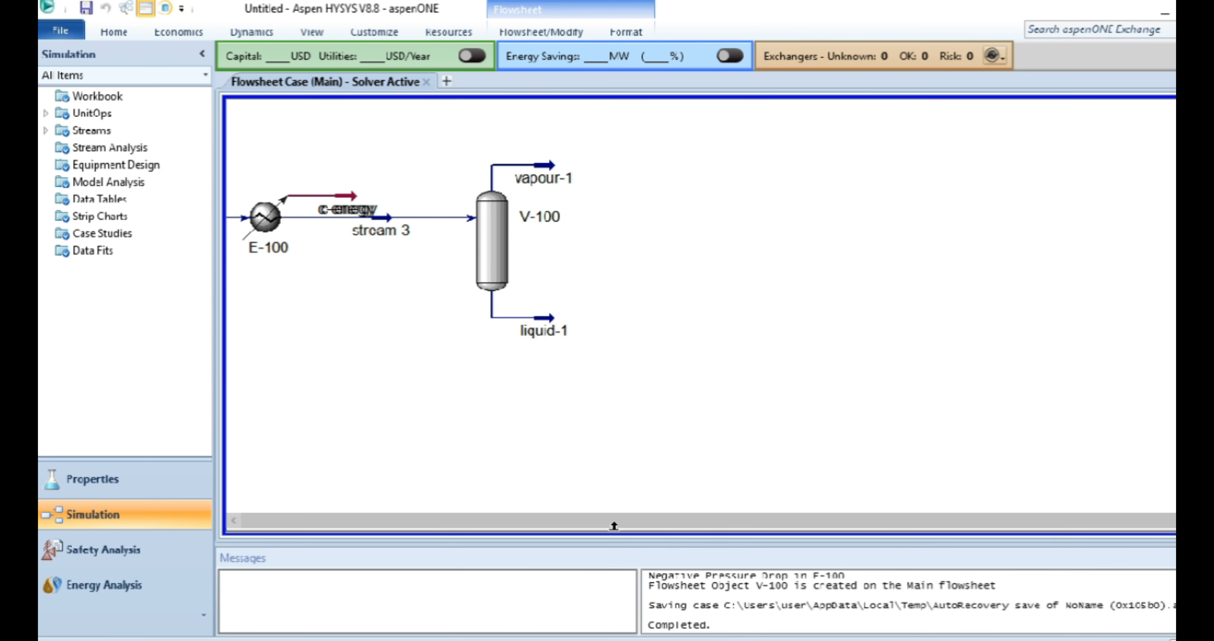
{"action": "left_click", "coordinate": [233, 520]}
{"action": "left_click", "coordinate": [234, 520]}
{"action": "left_click", "coordinate": [233, 520]}
{"action": "left_click", "coordinate": [233, 520]}
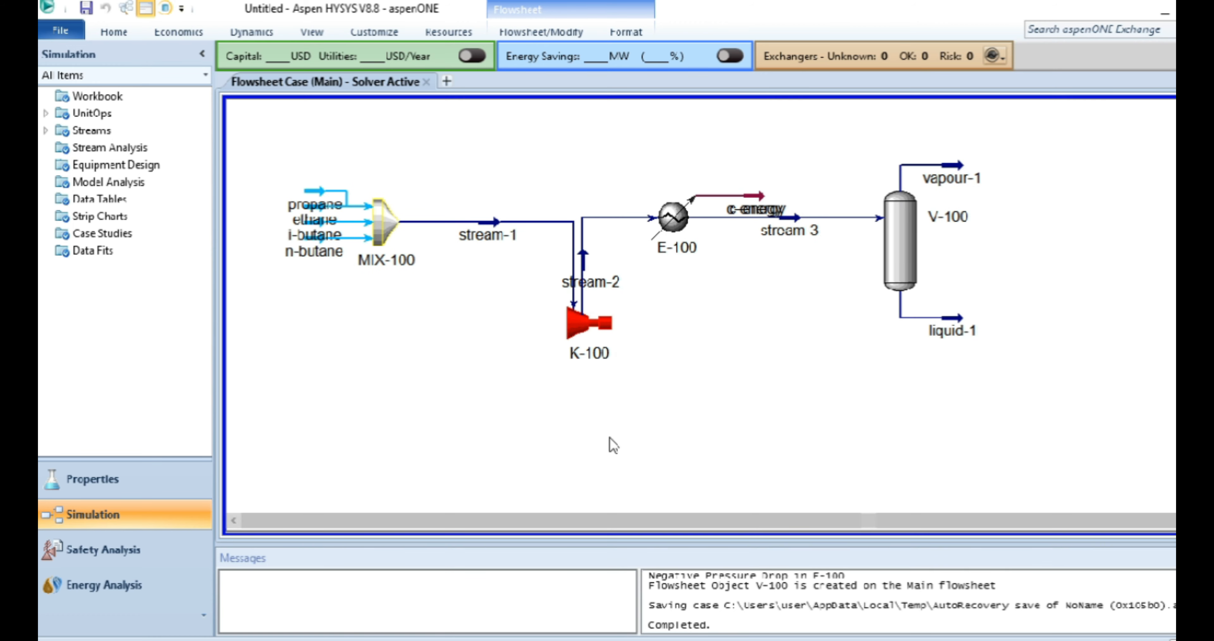
Step: Add the Material Streams workbook table to the cleared flowsheet and place it directly below compressor K-100
{"action": "right_click", "coordinate": [613, 445]}
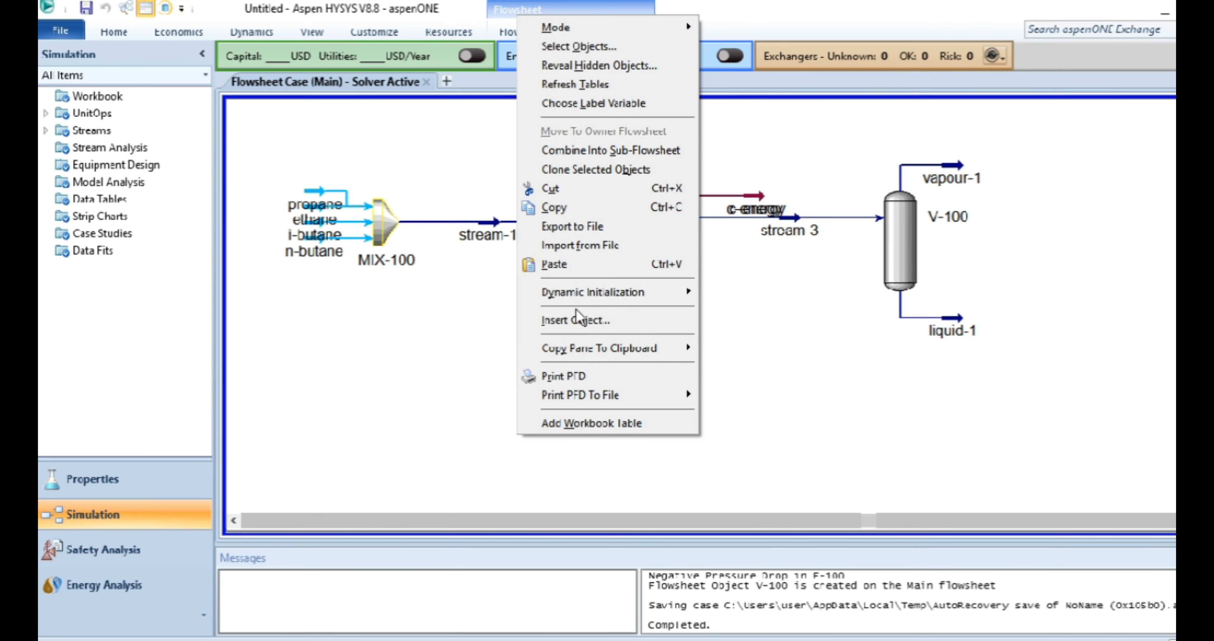
{"action": "left_click", "coordinate": [584, 424]}
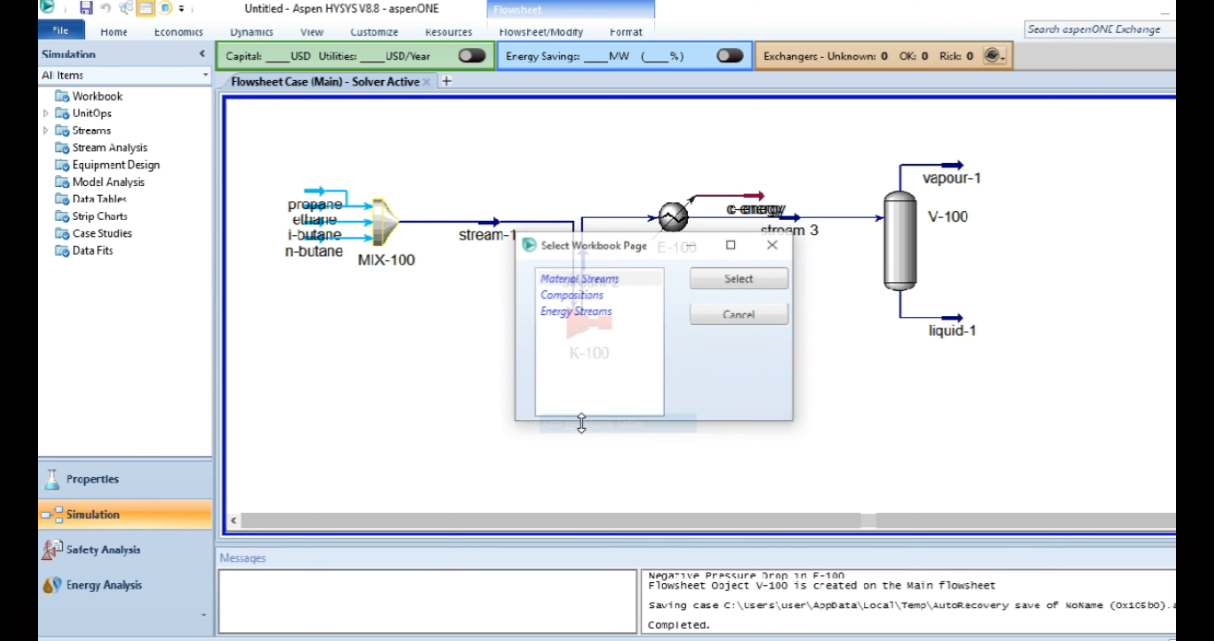
{"action": "left_click", "coordinate": [598, 279]}
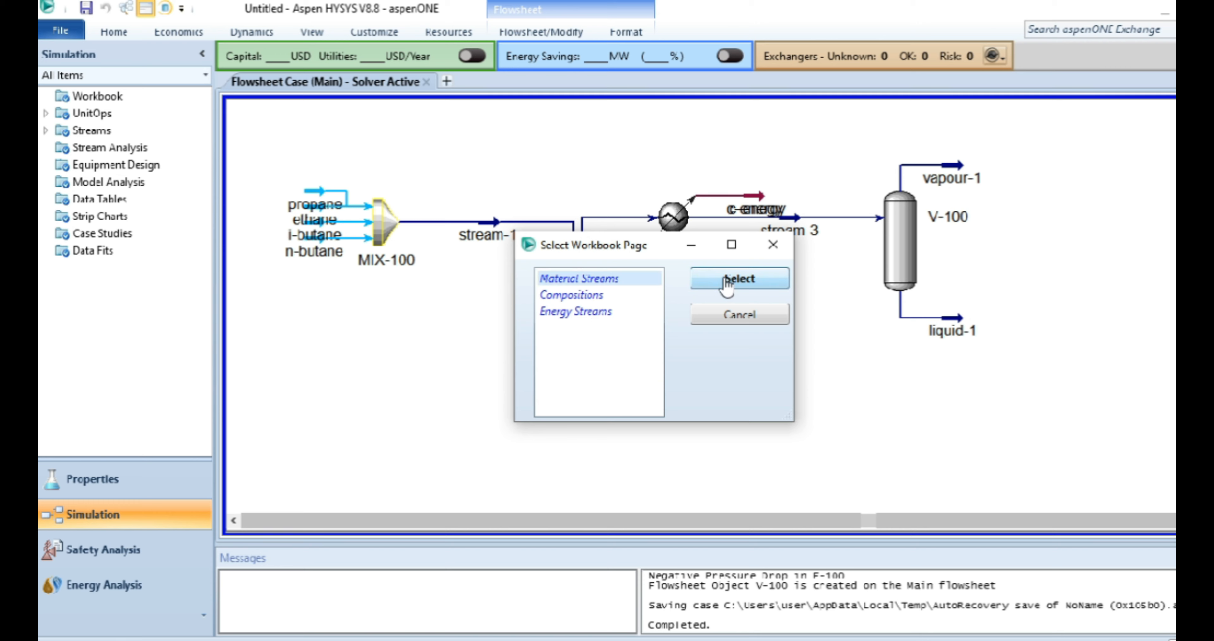
{"action": "left_click", "coordinate": [726, 281]}
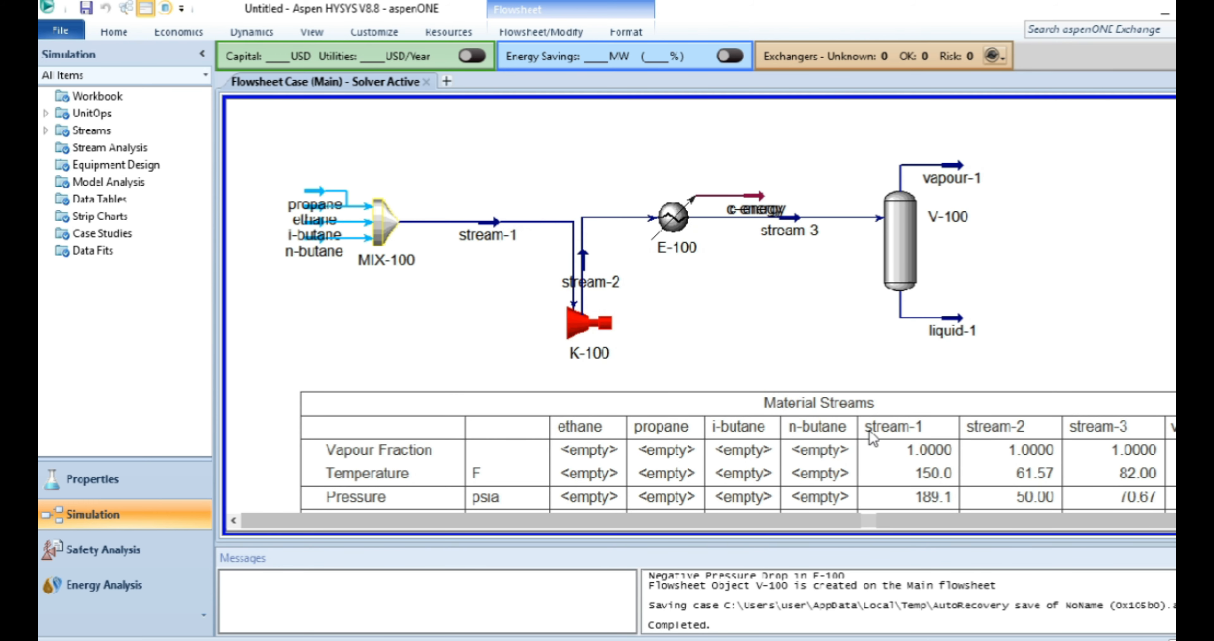
{"action": "left_click_drag", "start_coordinate": [879, 450], "coordinate": [817, 425]}
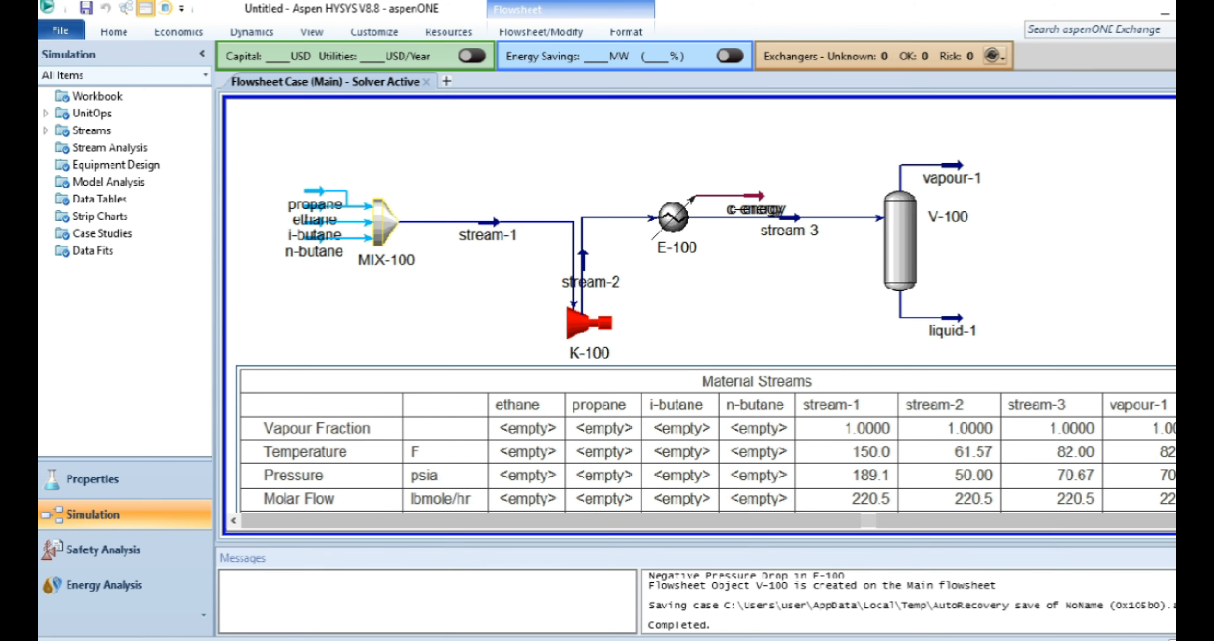
Step: Examine the Material Streams table across all streams, from the feeds to vapour-1 and liquid-1
{"action": "scroll", "coordinate": [706, 314], "scroll_direction": "down", "scroll_amount": 3}
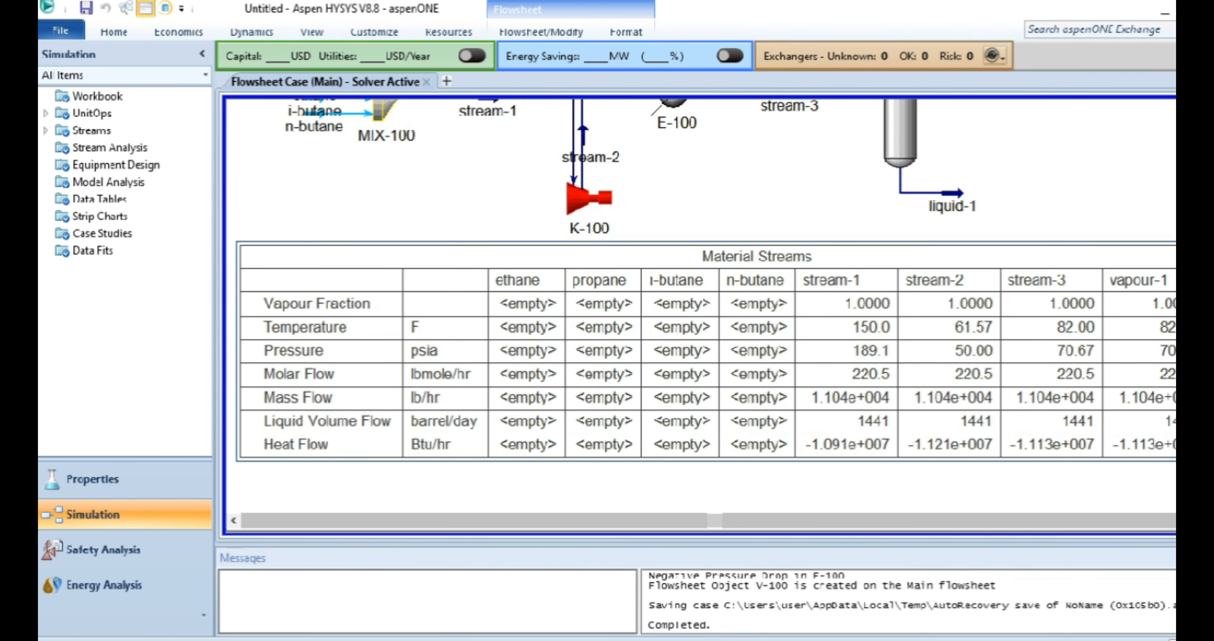
{"action": "scroll", "coordinate": [697, 316], "scroll_direction": "right", "scroll_amount": 3}
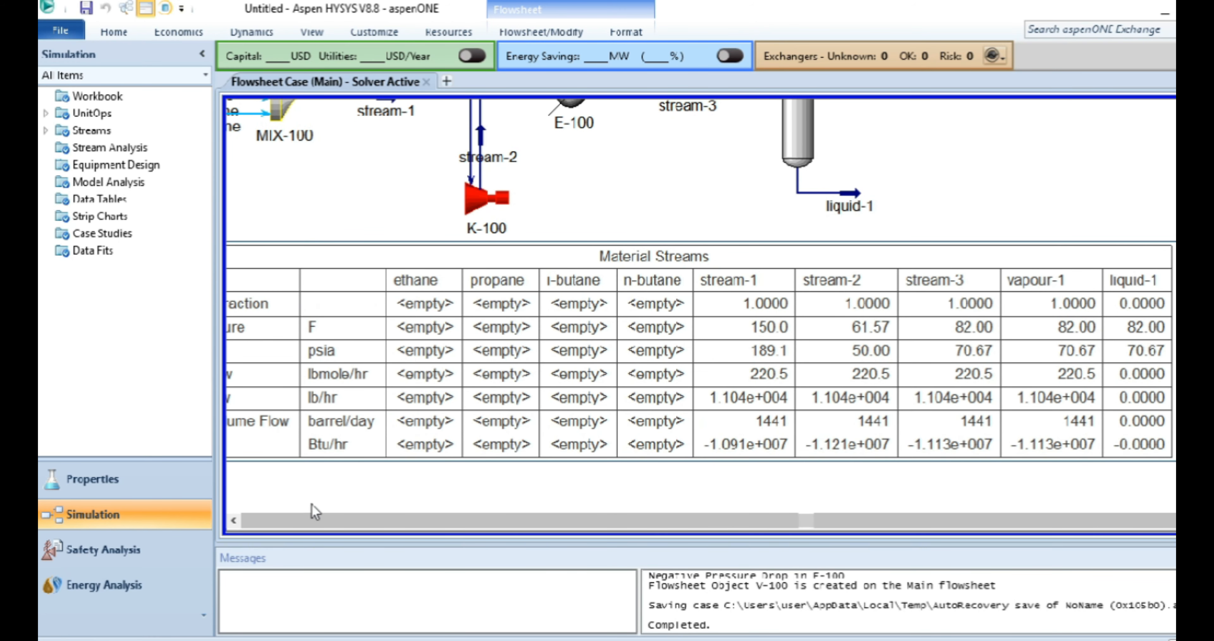
{"action": "left_click", "coordinate": [234, 519]}
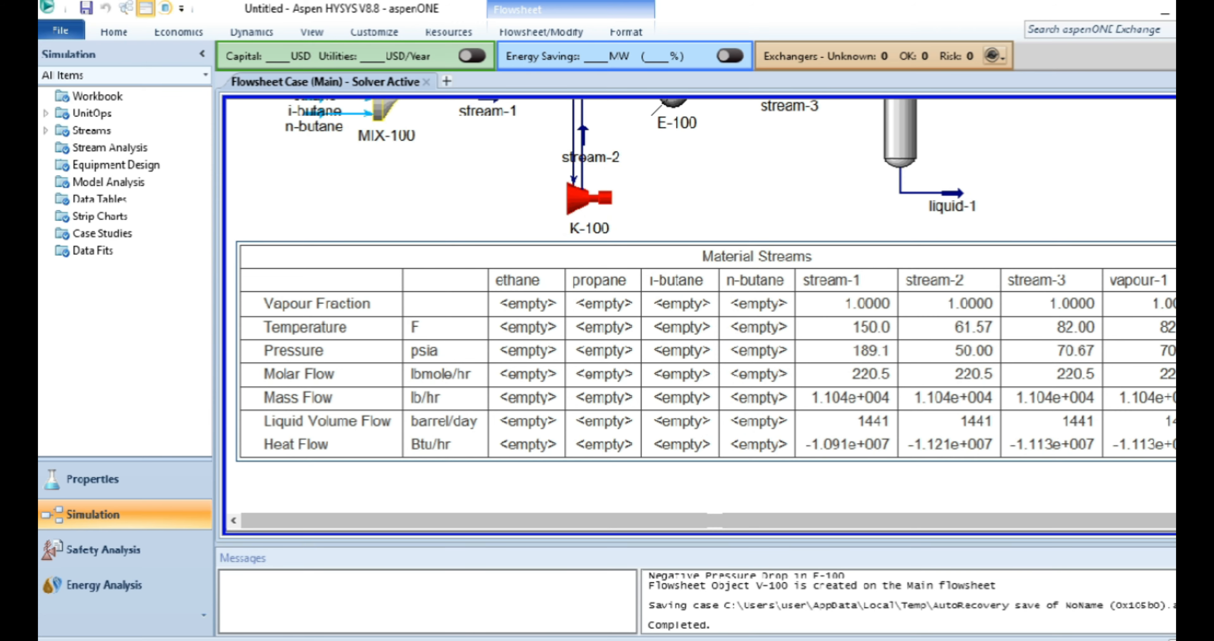
{"action": "scroll", "coordinate": [1051, 405], "scroll_direction": "right", "scroll_amount": 3}
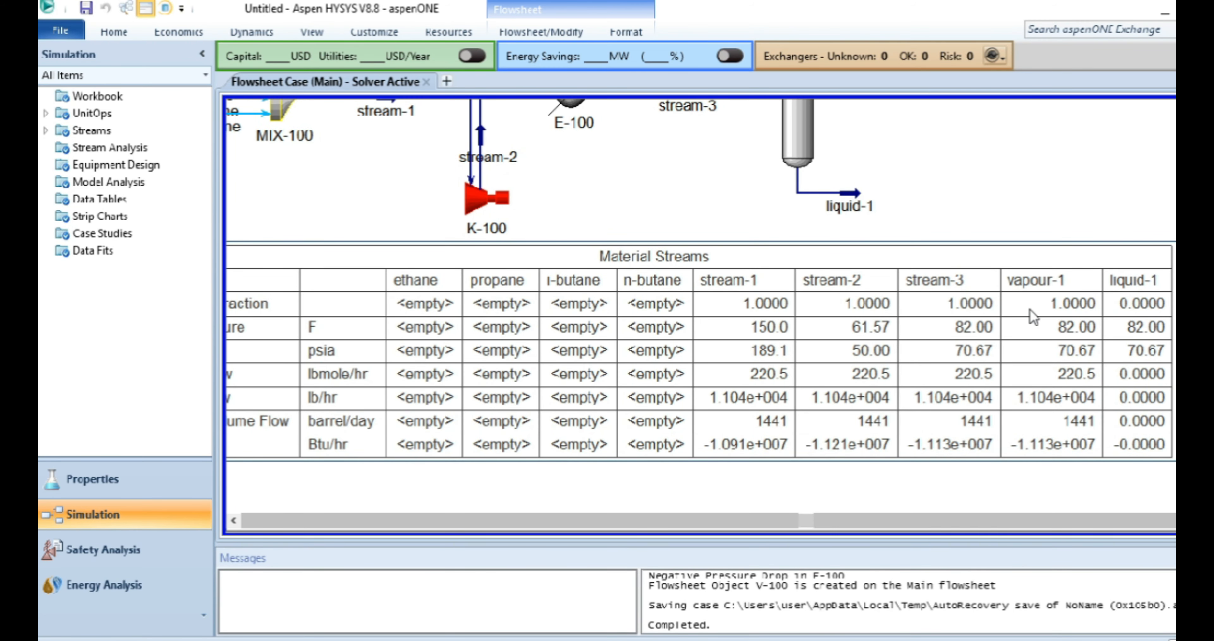
{"action": "mouse_move", "coordinate": [804, 127]}
{"action": "scroll", "coordinate": [701, 306], "scroll_direction": "right", "scroll_amount": 2}
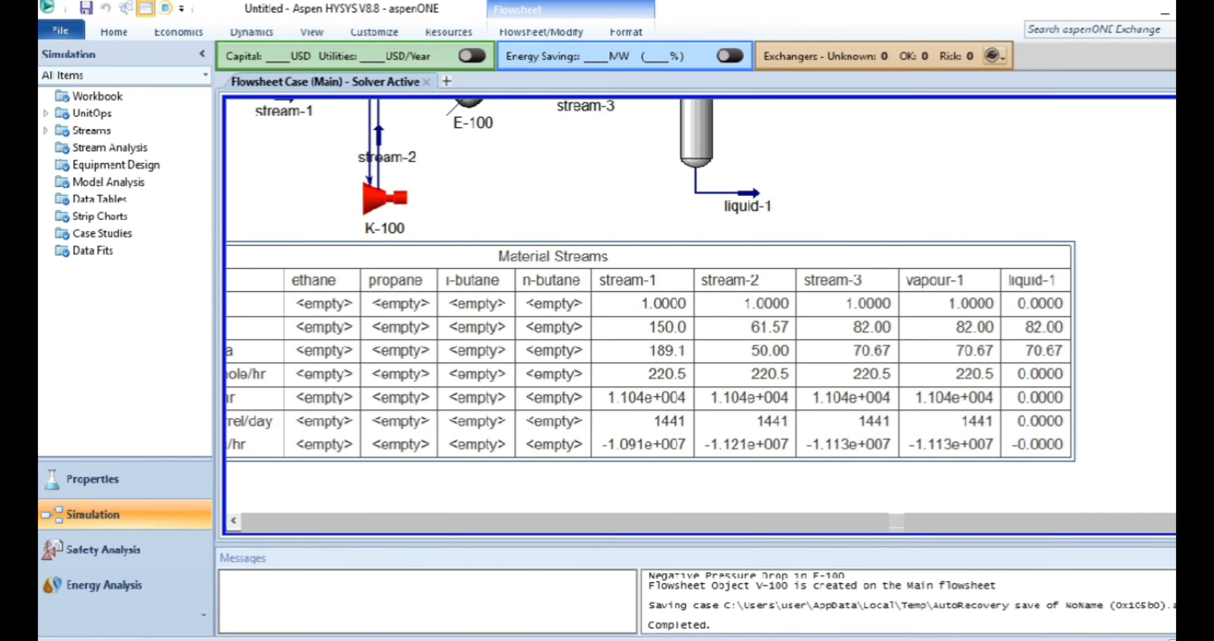
Step: Reread the question in the Word document and check the vapour-1 flow rates in the HYSYS Material Streams table
{"action": "key", "text": "alt+Tab"}
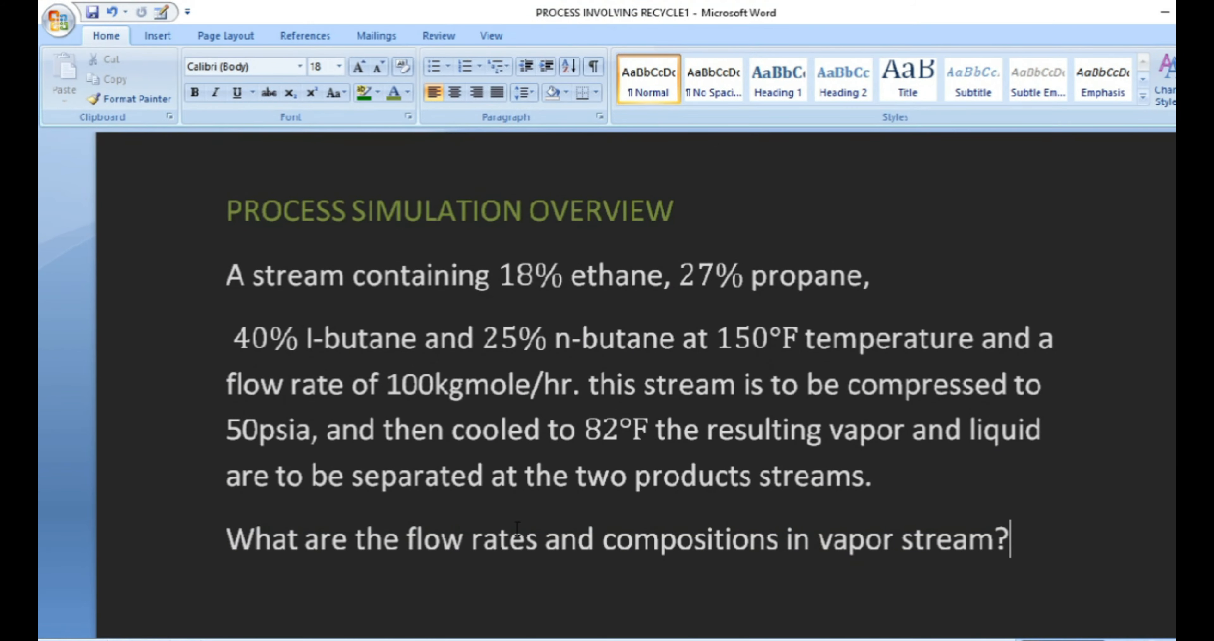
{"action": "left_click", "coordinate": [1164, 12]}
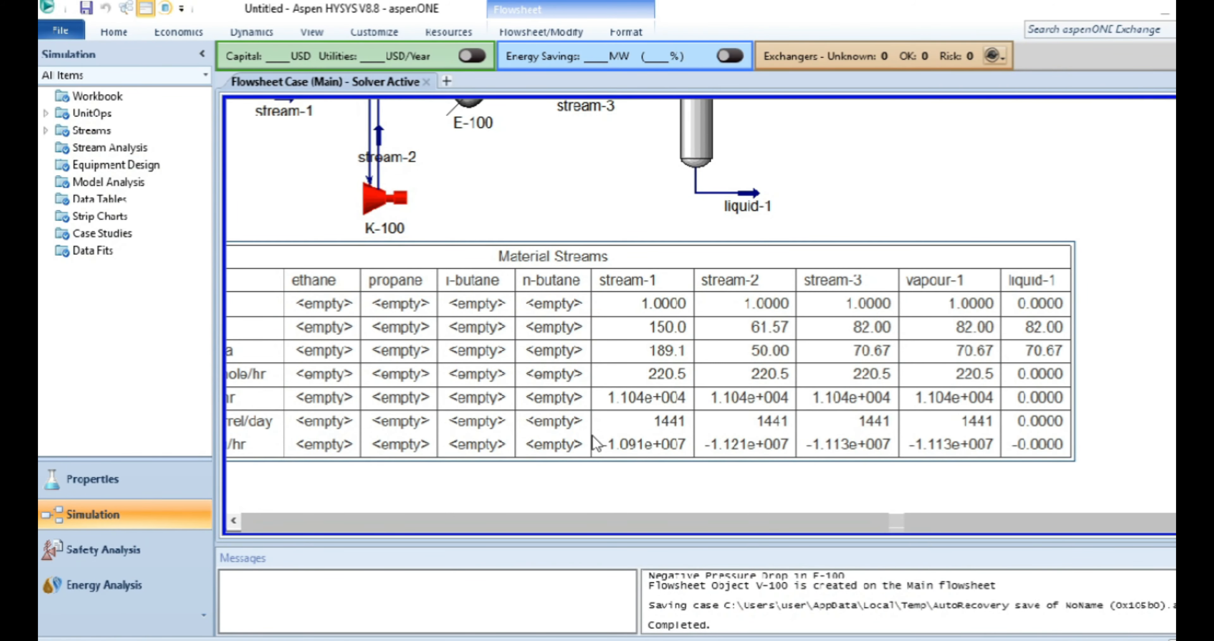
{"action": "scroll", "coordinate": [233, 520], "scroll_direction": "left", "scroll_amount": 3}
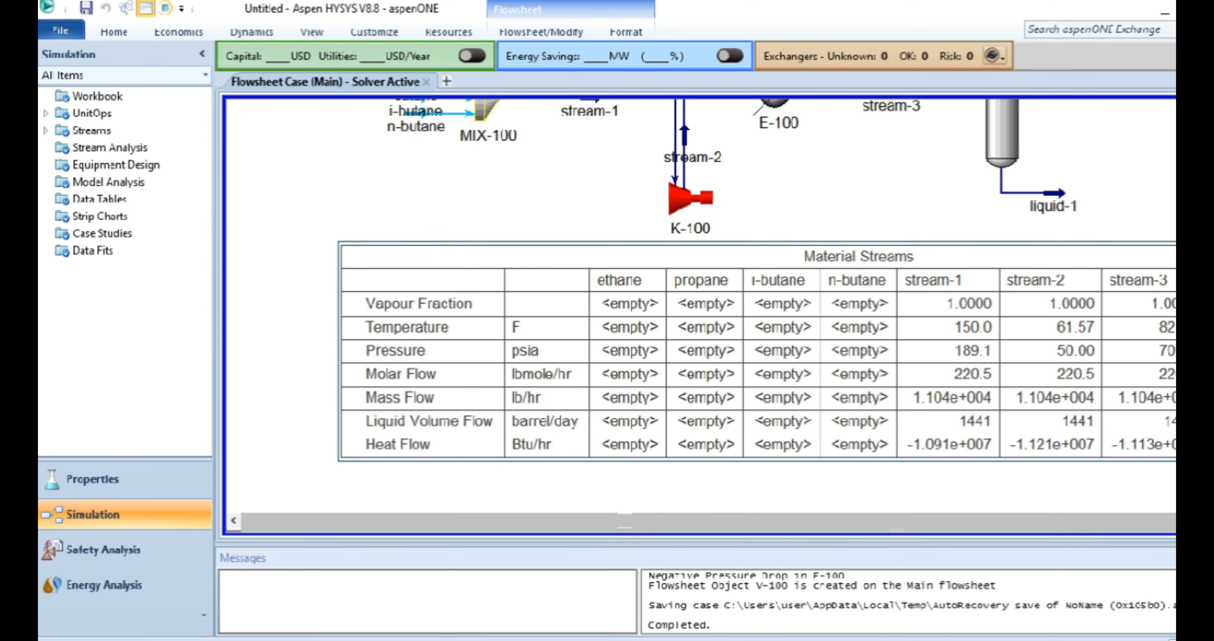
{"action": "scroll", "coordinate": [697, 315], "scroll_direction": "right", "scroll_amount": 4}
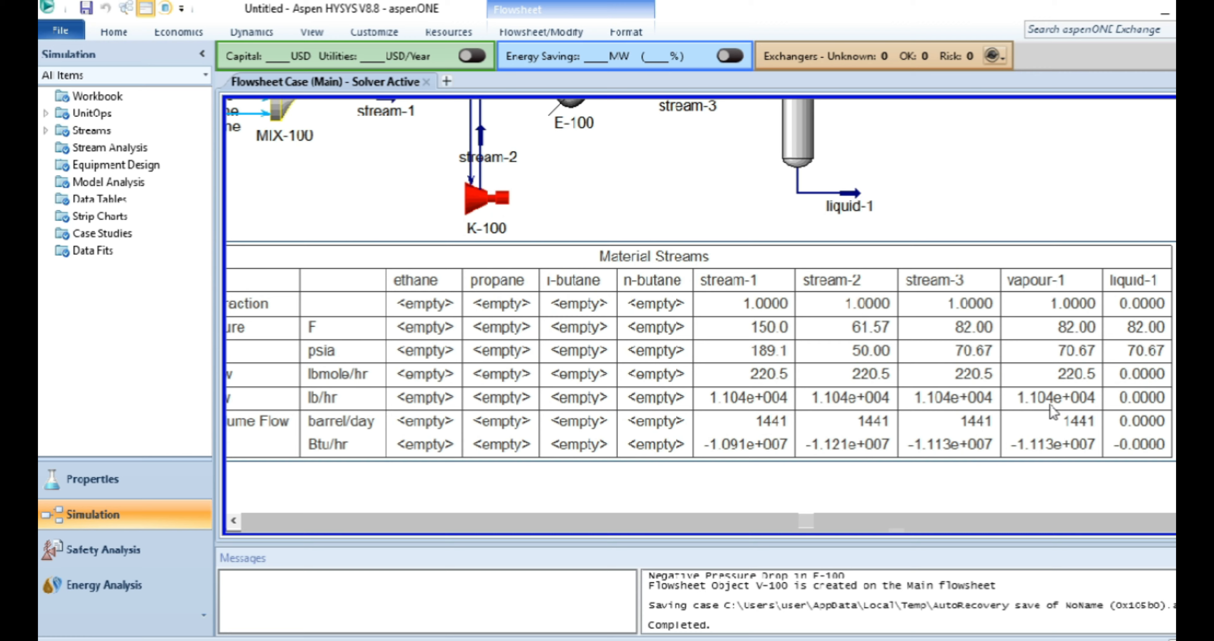
{"action": "scroll", "coordinate": [1052, 411], "scroll_direction": "up", "scroll_amount": 3}
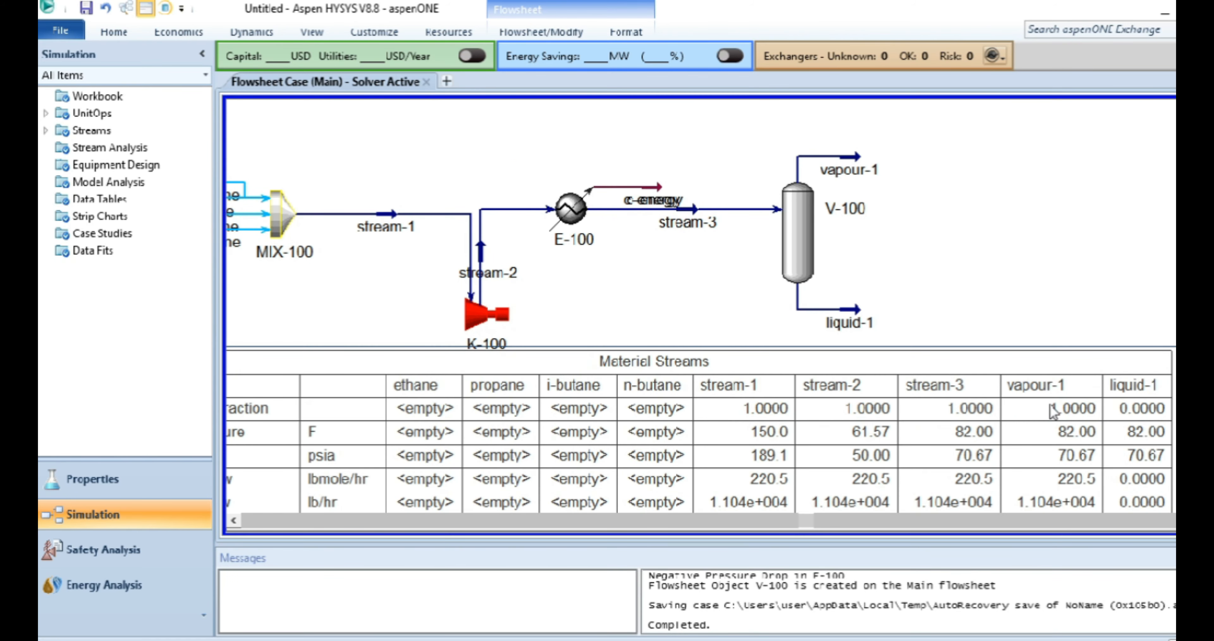
{"action": "scroll", "coordinate": [1052, 411], "scroll_direction": "left", "scroll_amount": 3}
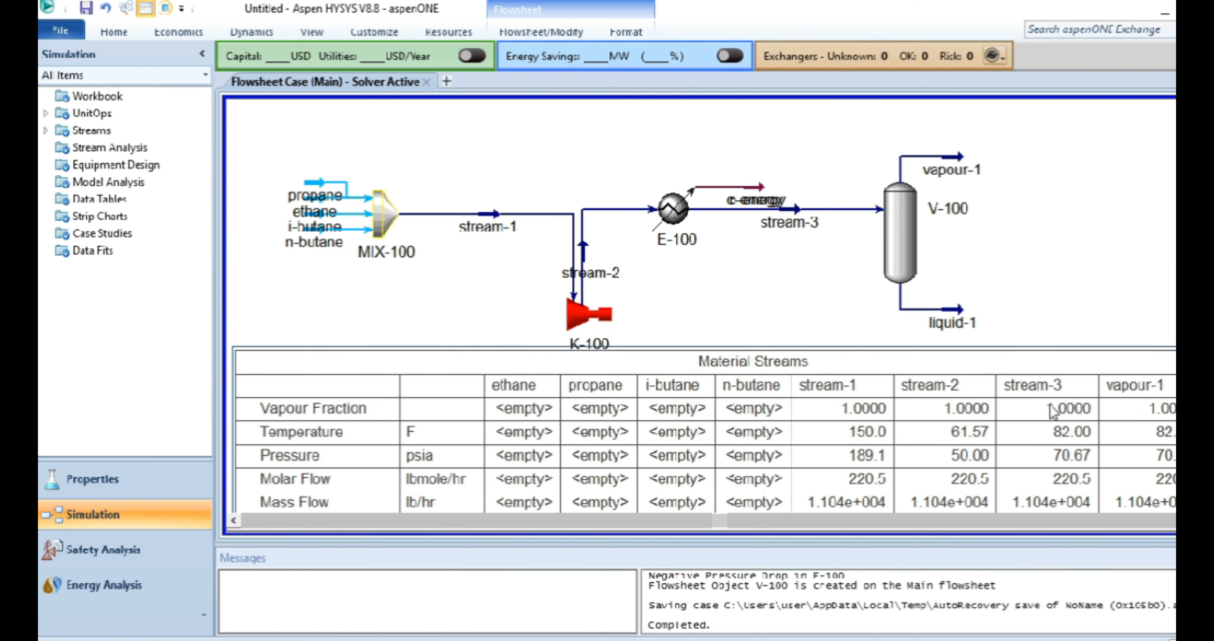